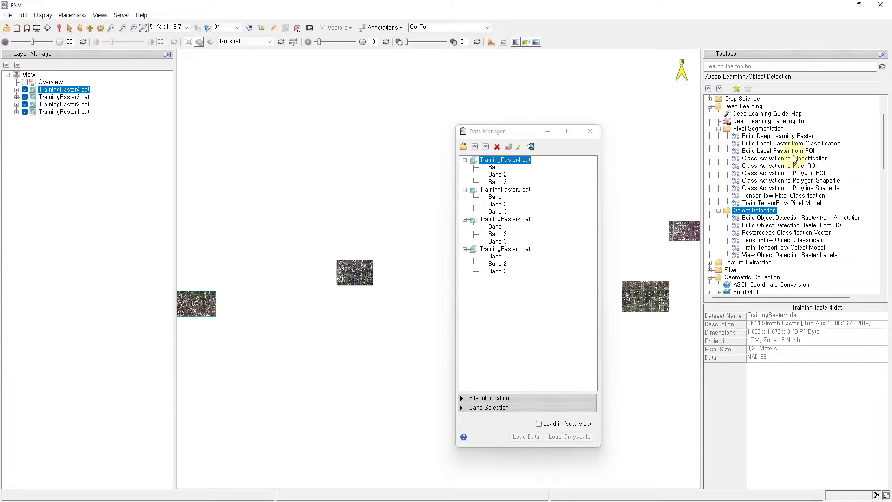
Open the Deep Learning Guide Map and arrange it and the Data Manager so that neither covers the other
left_click_drag(501, 137, 79, 158)
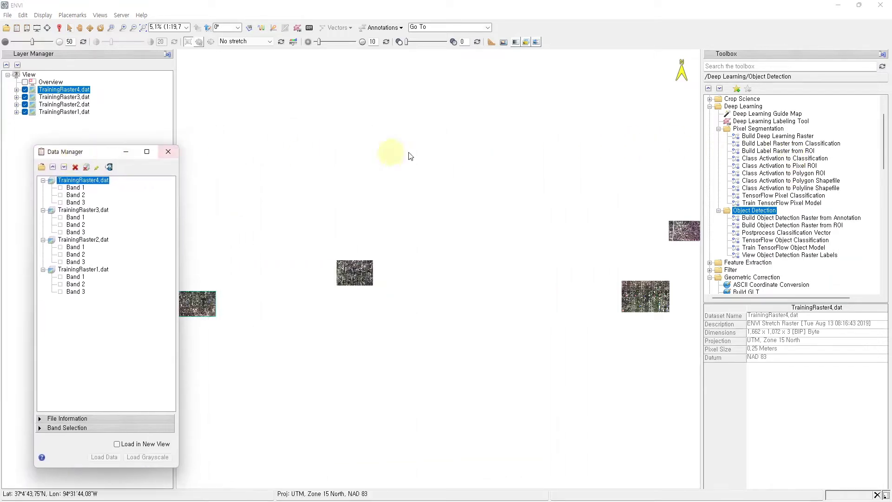
left_click(762, 115)
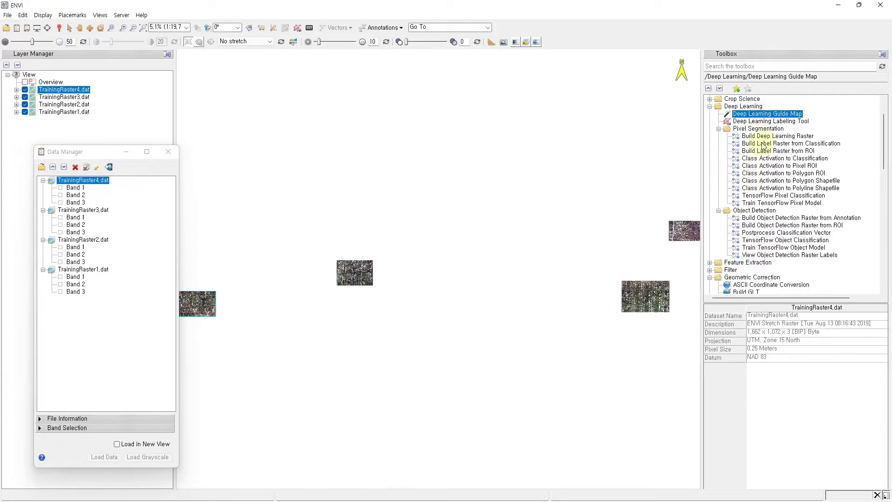
double_click(767, 116)
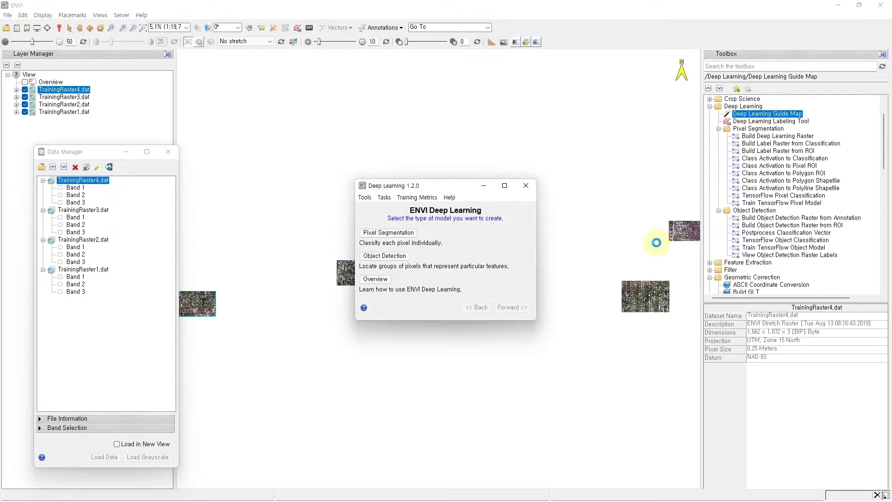
left_click_drag(435, 188, 501, 140)
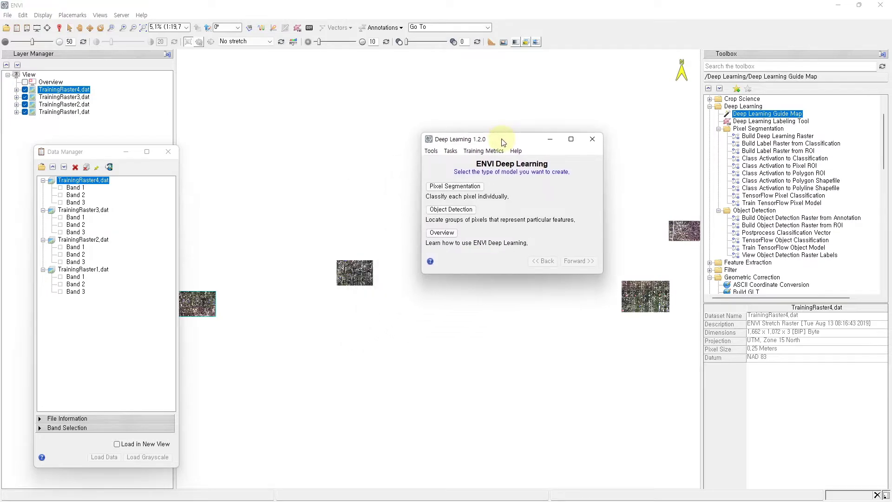
Follow the guide map for training a new multiclass pixel segmentation model as far as labeling rasters, and open the Labeling Tool
left_click(472, 188)
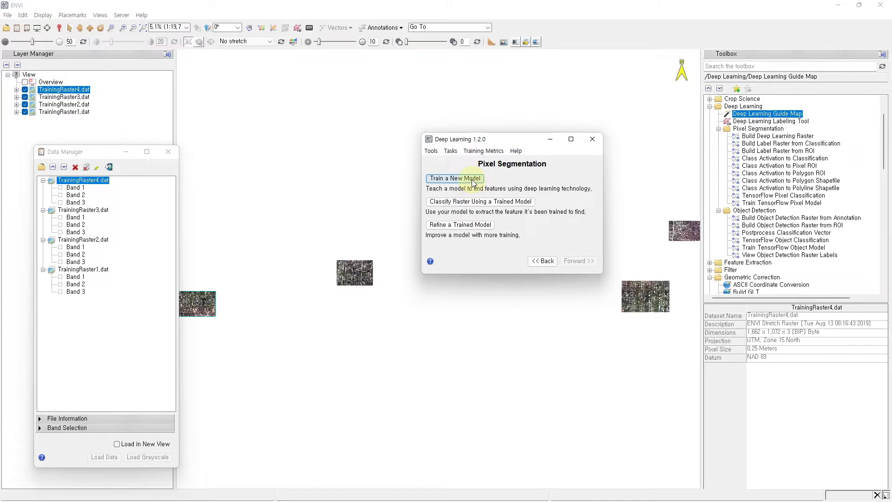
left_click(473, 182)
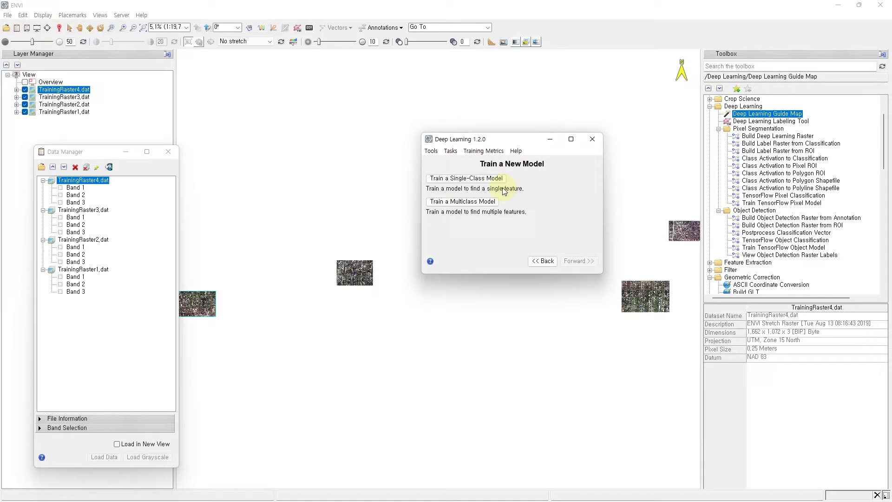
left_click(466, 203)
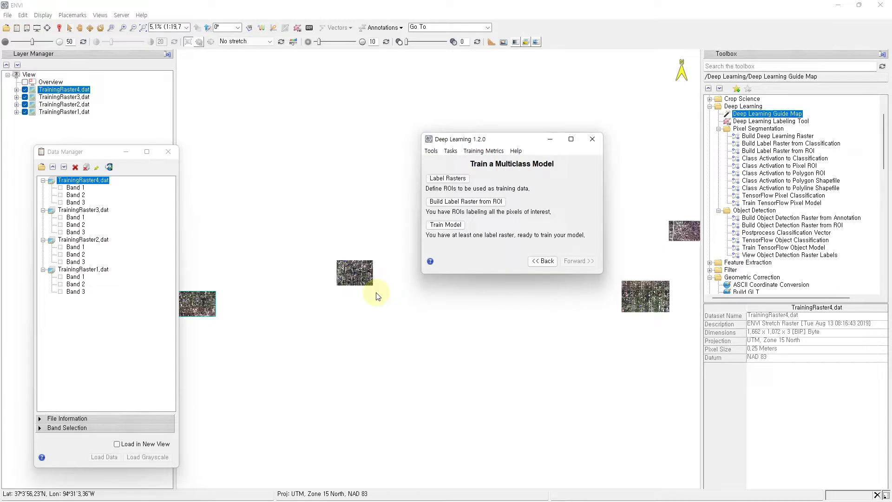
left_click(447, 179)
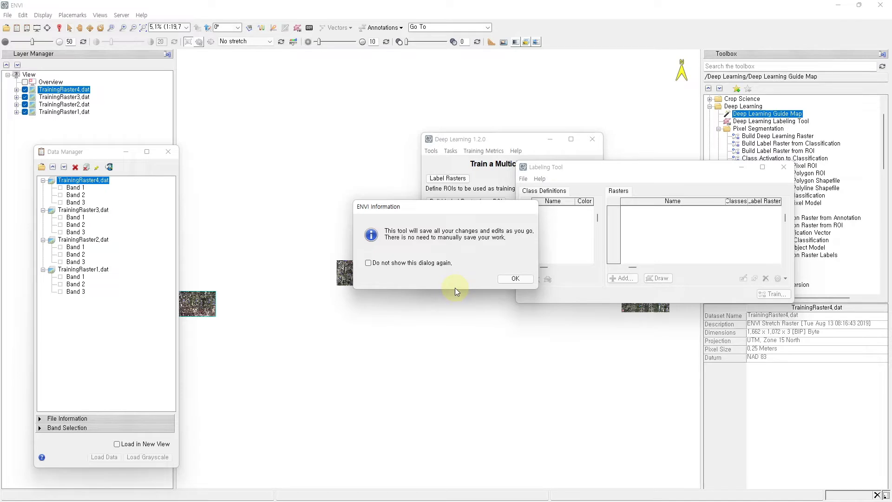
left_click(508, 278)
left_click_drag(629, 167, 478, 342)
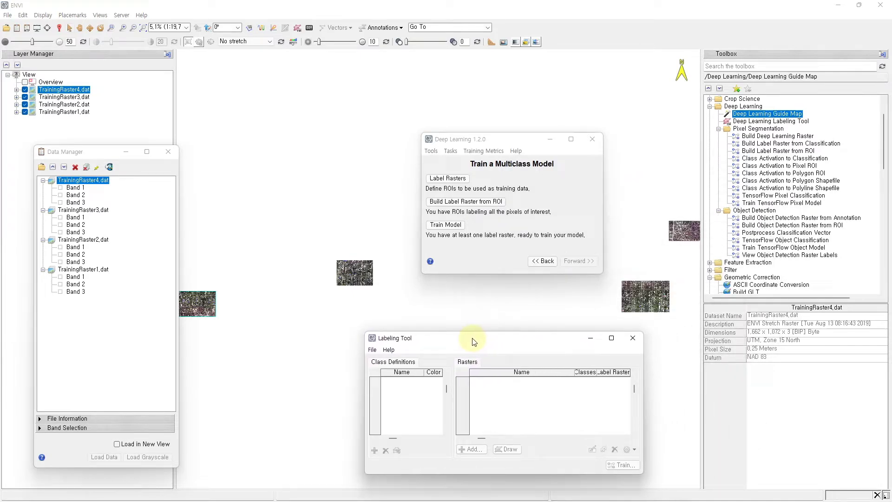
Start a new labeling project of type Pixel Segmentation and name it Tornado_Sample
left_click(372, 350)
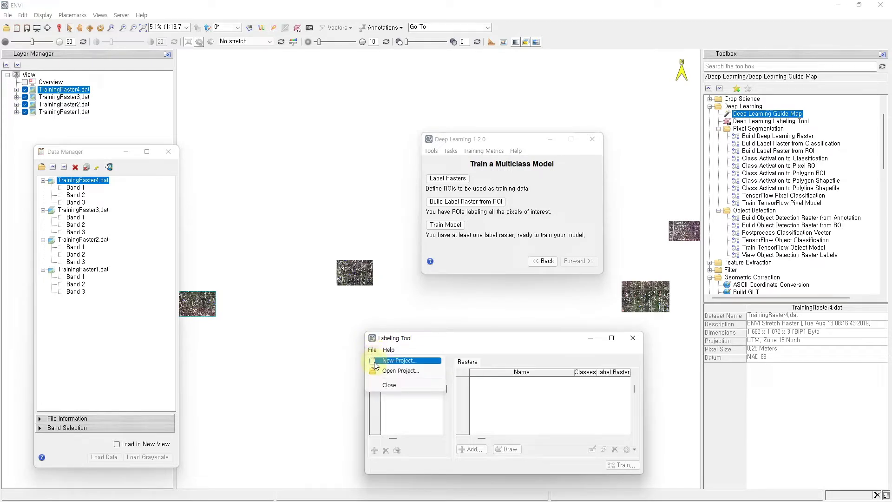
left_click(375, 362)
left_click_drag(474, 371, 285, 91)
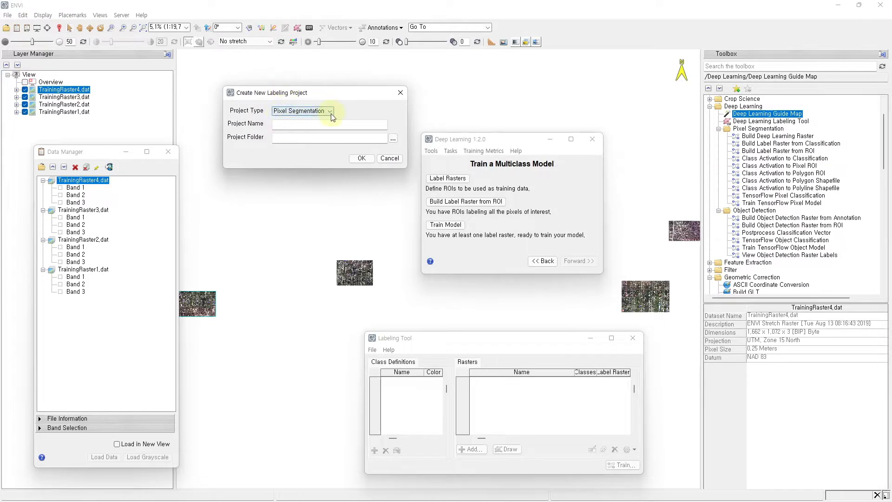
left_click(307, 124)
type("Torna")
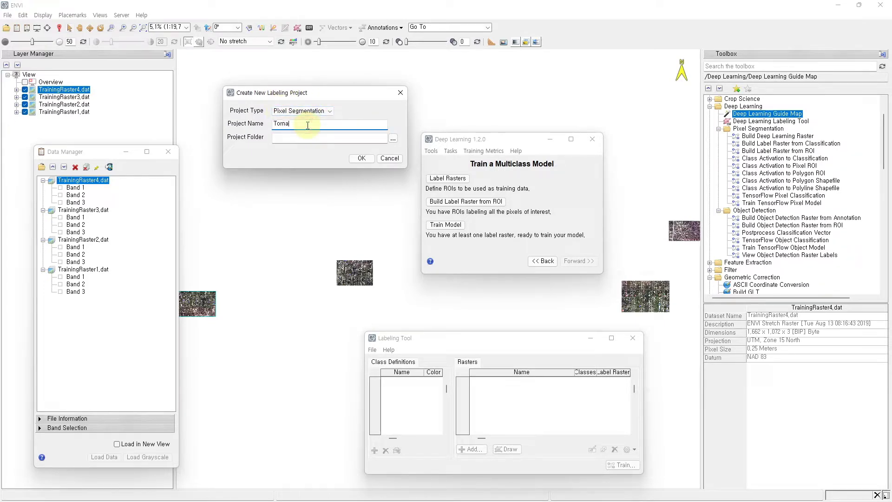
type("do_Sample")
Make a new folder Tornado_Project inside ENVIDeepLearning_Tornado, set it as the project folder, and create the labeling project
left_click(393, 138)
right_click(328, 167)
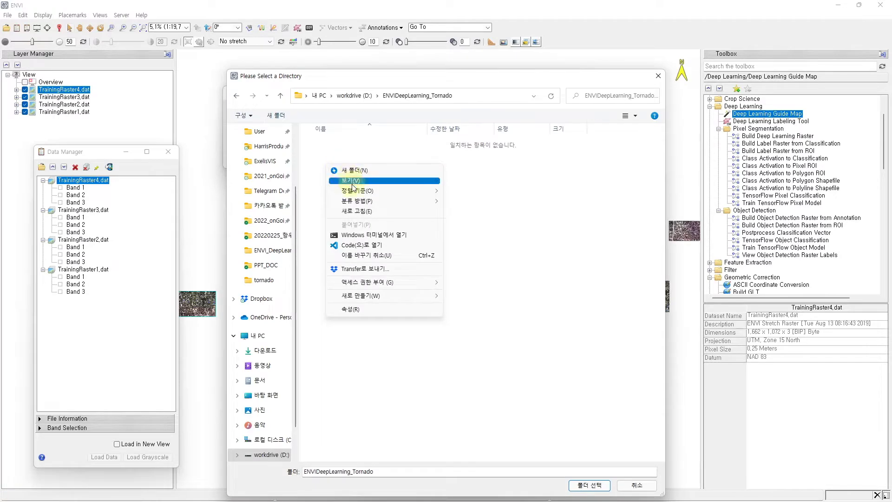
mouse_move(367, 296)
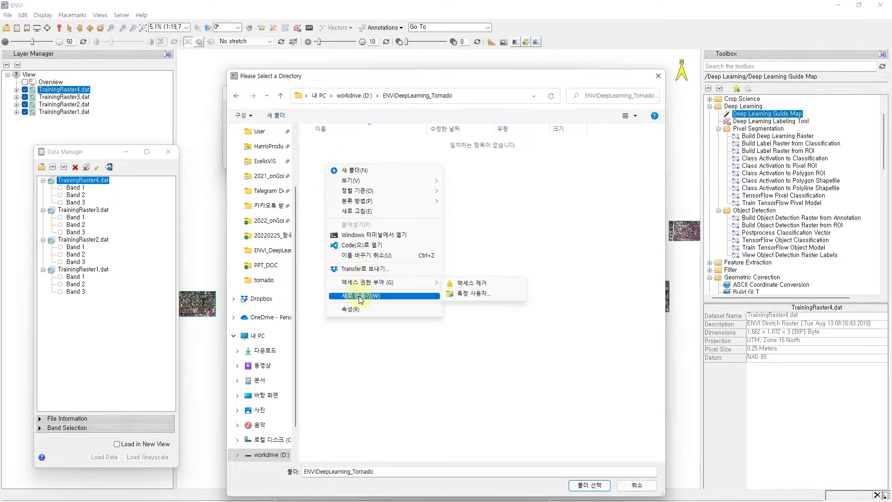
left_click(475, 295)
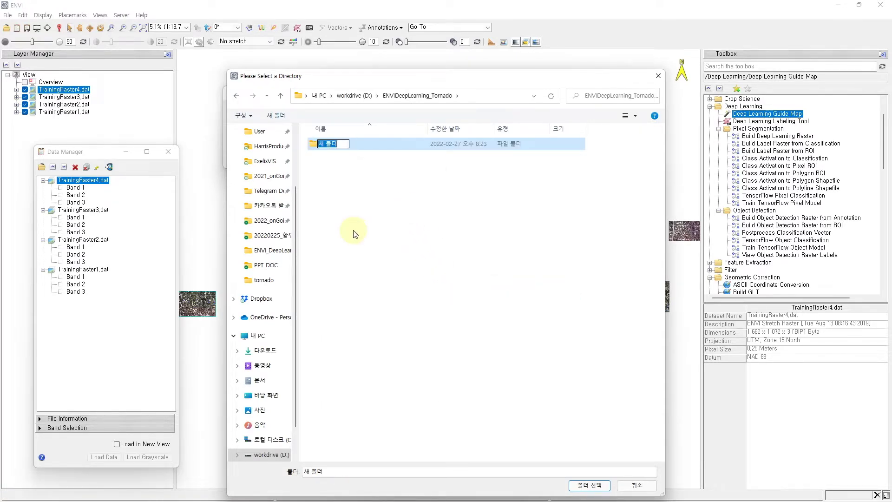
type("Tornado_Project")
key("Return")
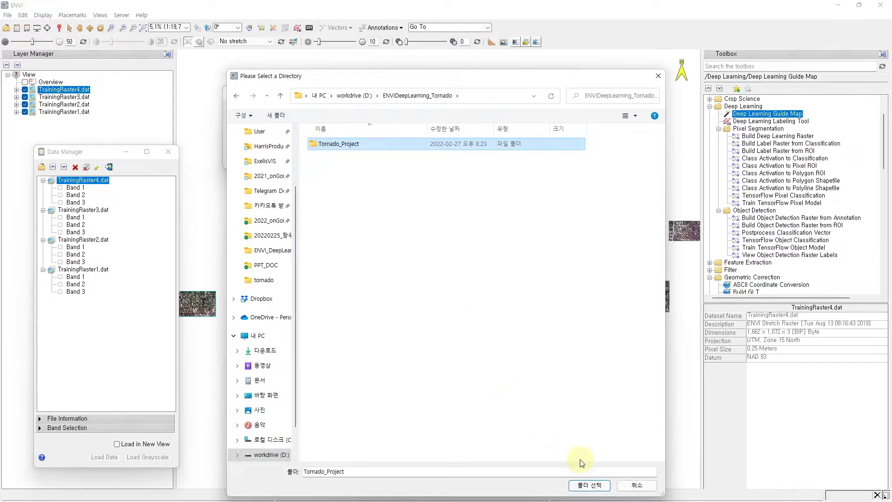
left_click(589, 484)
left_click(369, 136)
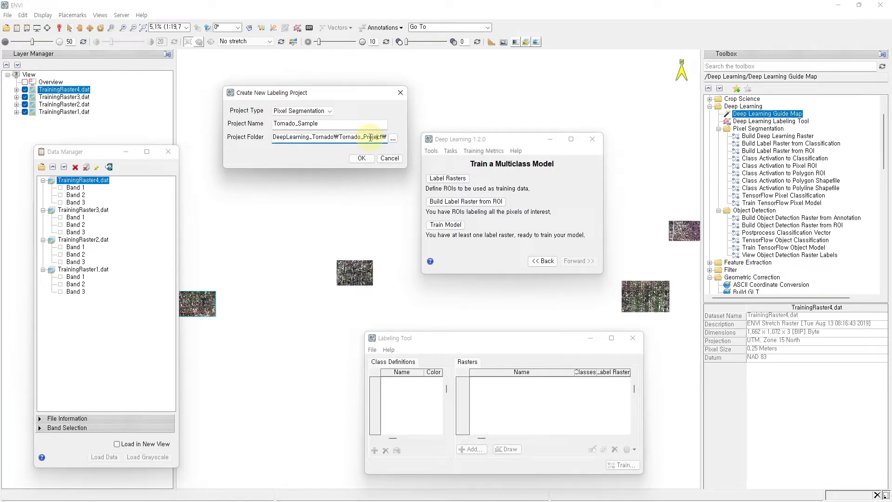
left_click(361, 158)
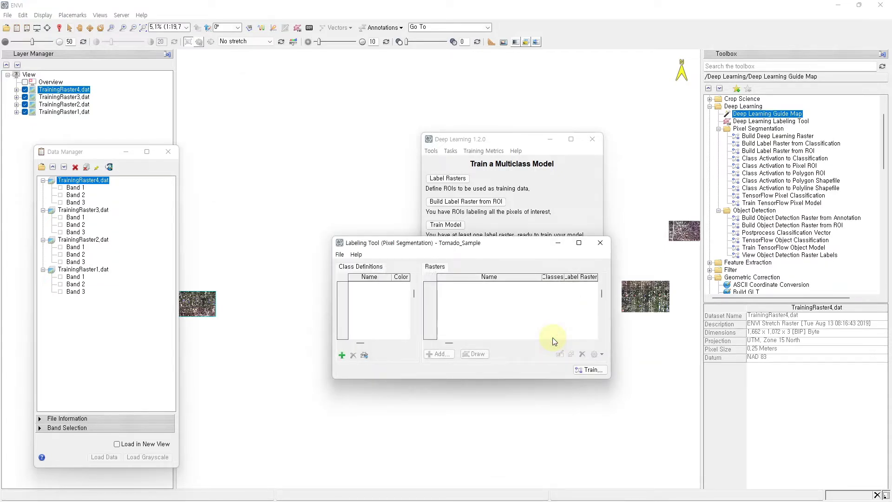
left_click(340, 255)
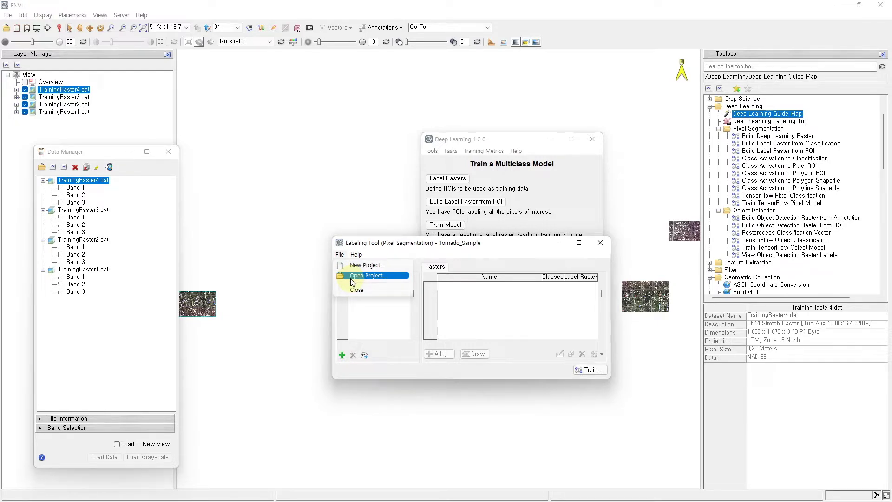
left_click(367, 276)
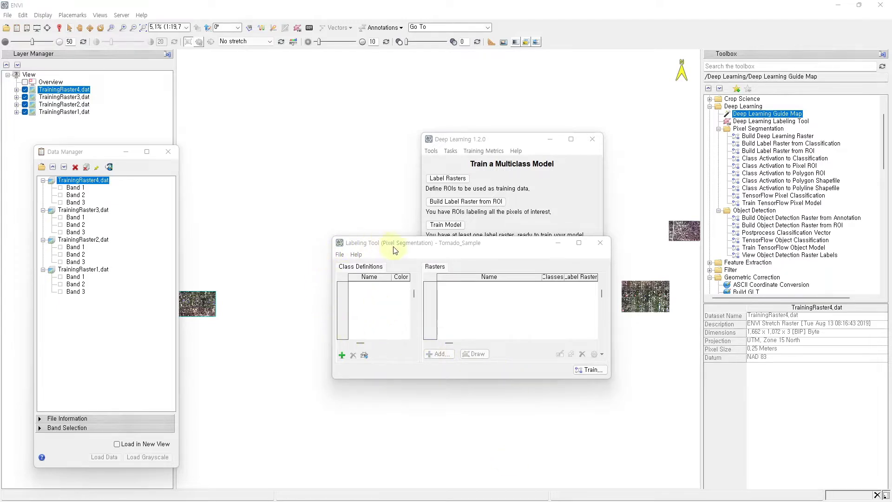
Add a class definition named Roof Damage and set its color to yellow
left_click(342, 355)
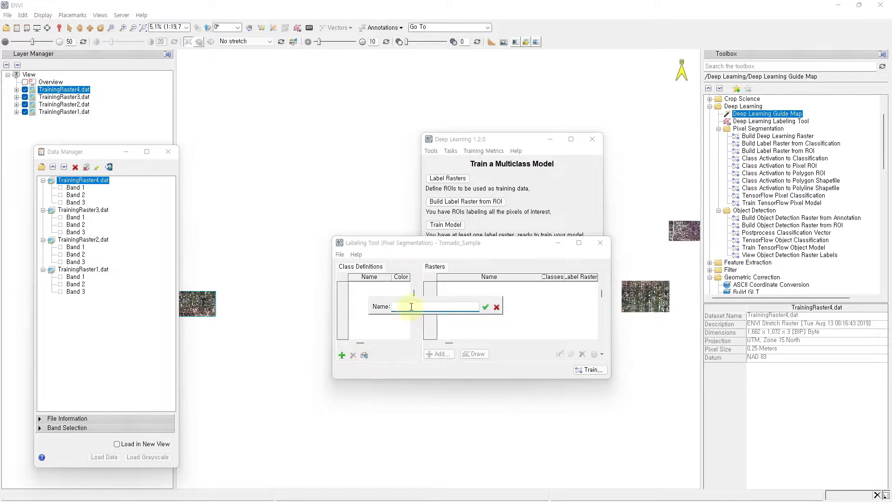
type("Roof Damange")
key("BackSpace")
key("BackSpace")
key("BackSpace")
type("ge")
left_click(486, 307)
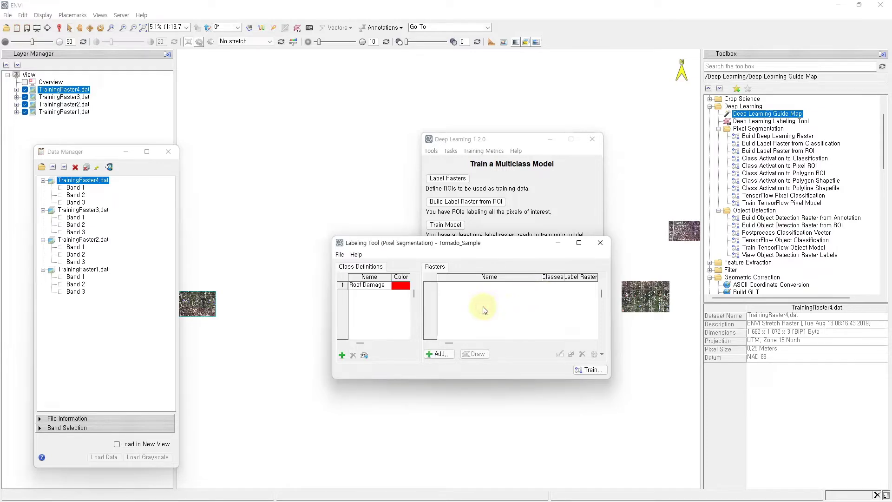
left_click(401, 285)
left_click(453, 273)
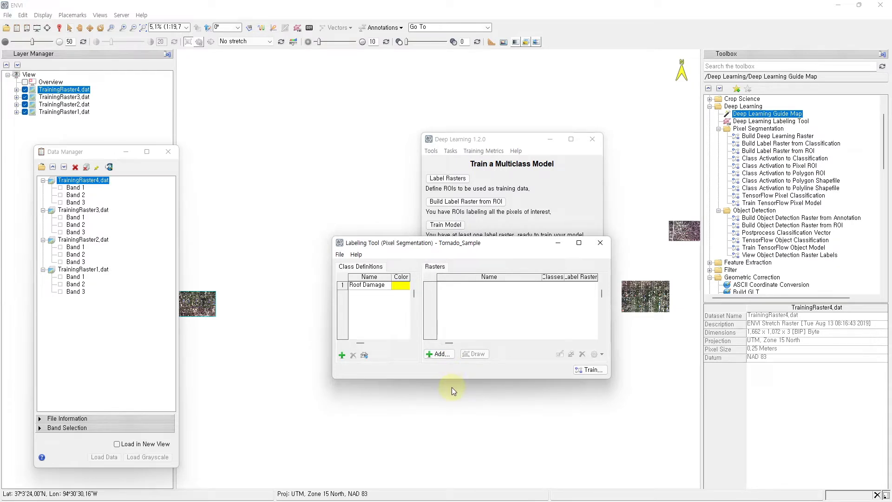
Add a class definition named Structural Damage and set its color to light orange
left_click(341, 355)
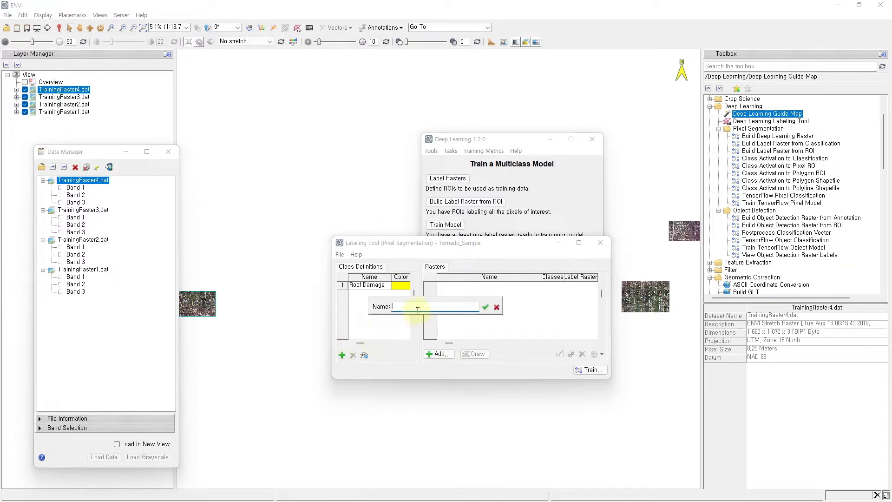
type("Structural Damage")
left_click(484, 308)
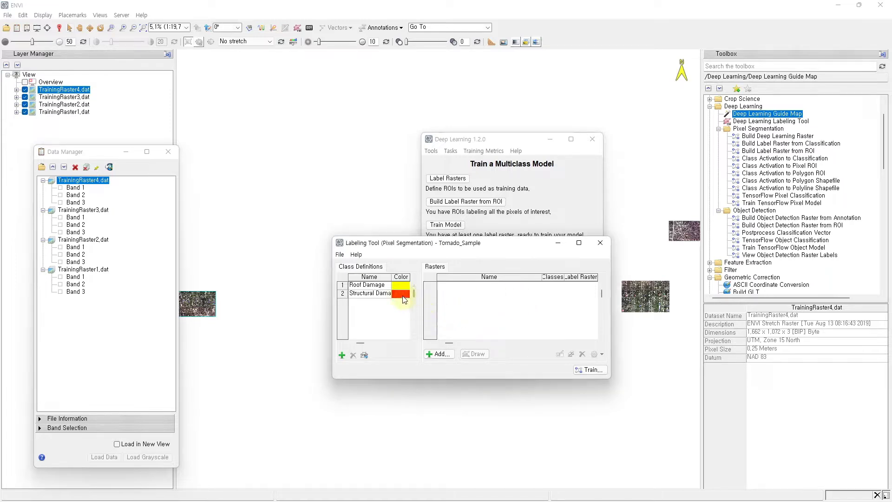
left_click(403, 298)
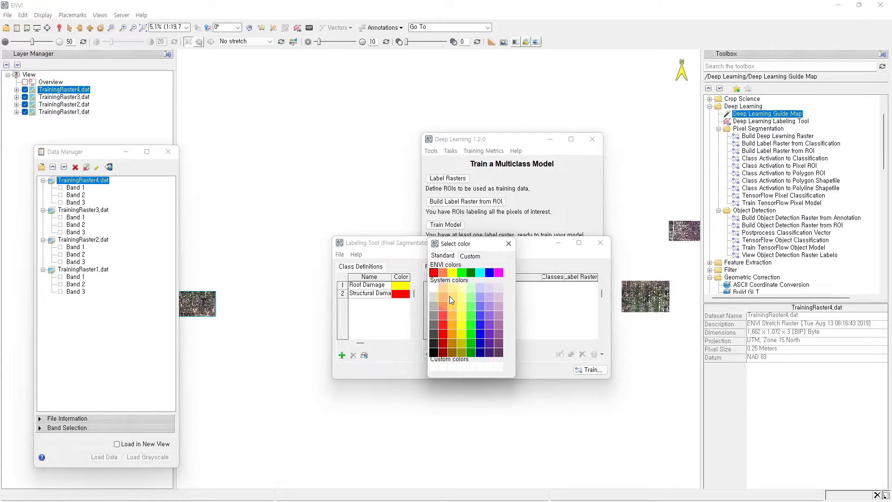
left_click(453, 314)
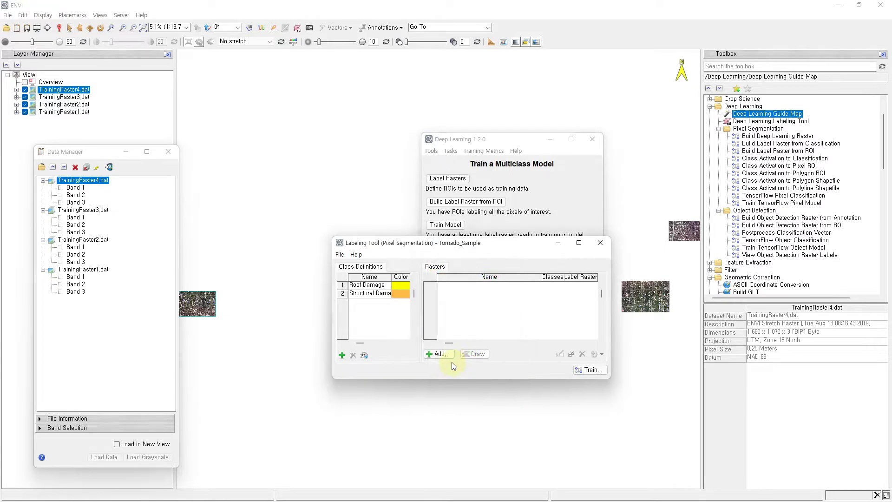
Add a third class definition named Rubble, keeping its default red color
left_click(342, 355)
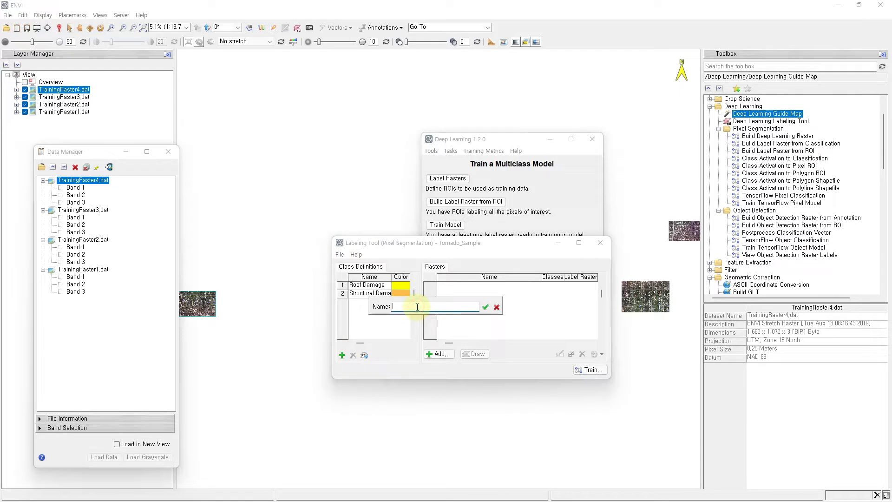
type("Rubble")
left_click(485, 306)
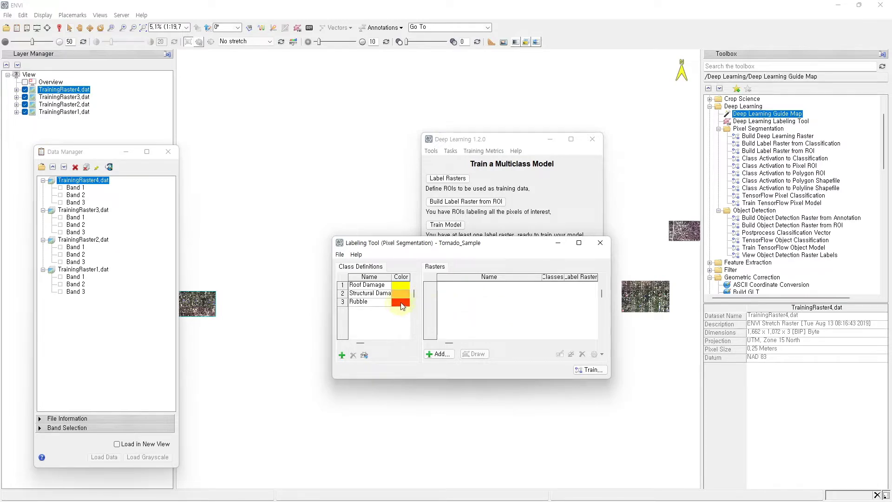
Add a class definition named Blue Tarps and set its color to blue
left_click(341, 355)
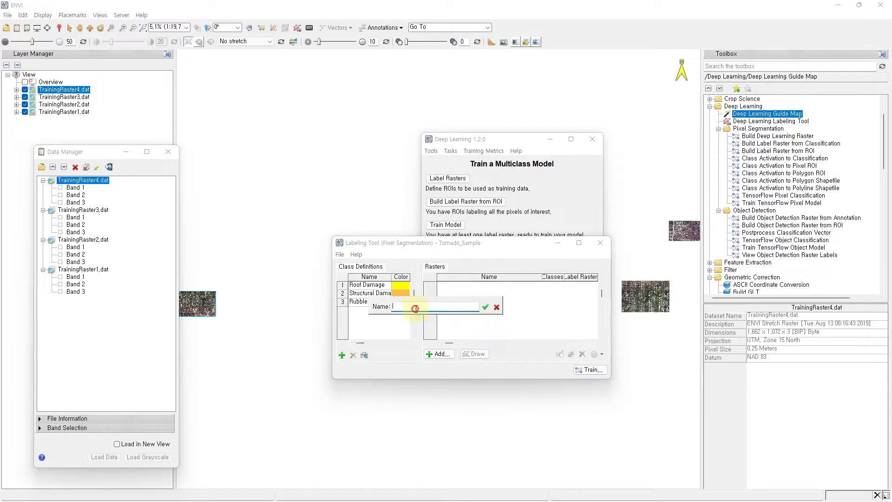
type("Blue Tarps")
key("Return")
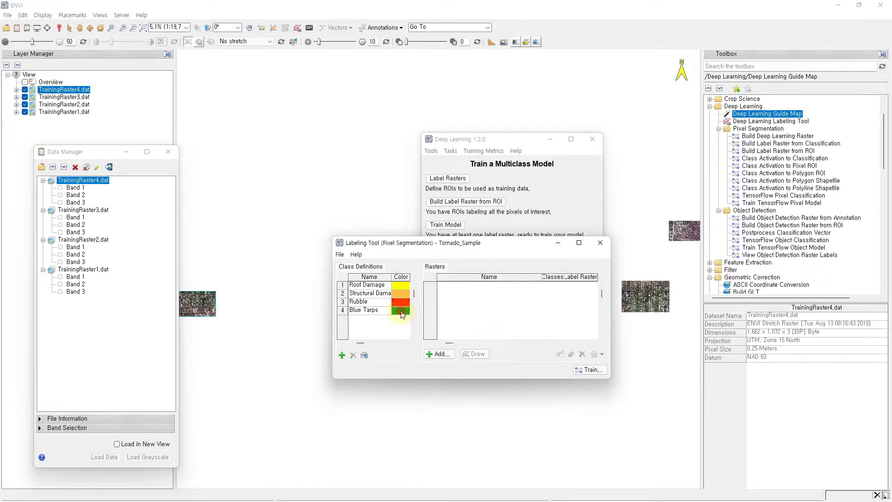
left_click(489, 273)
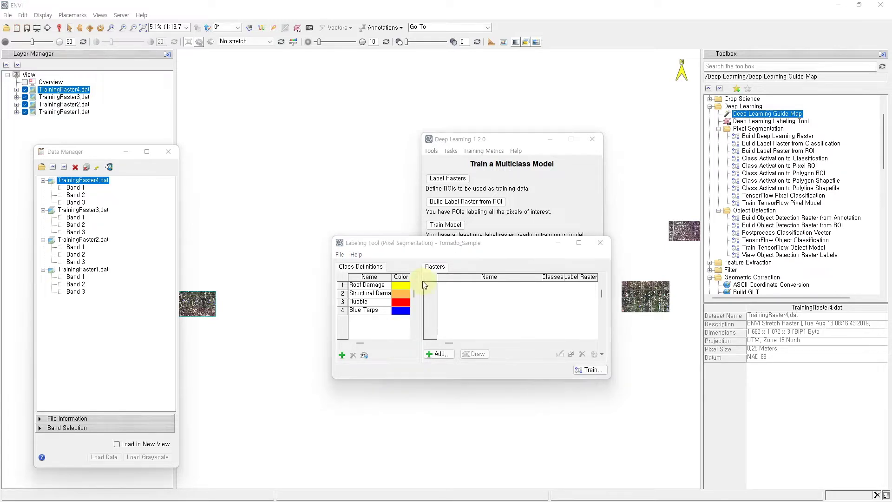
Add TrainingRaster1.dat through TrainingRaster4.dat to the labeling project as training rasters
left_click(440, 354)
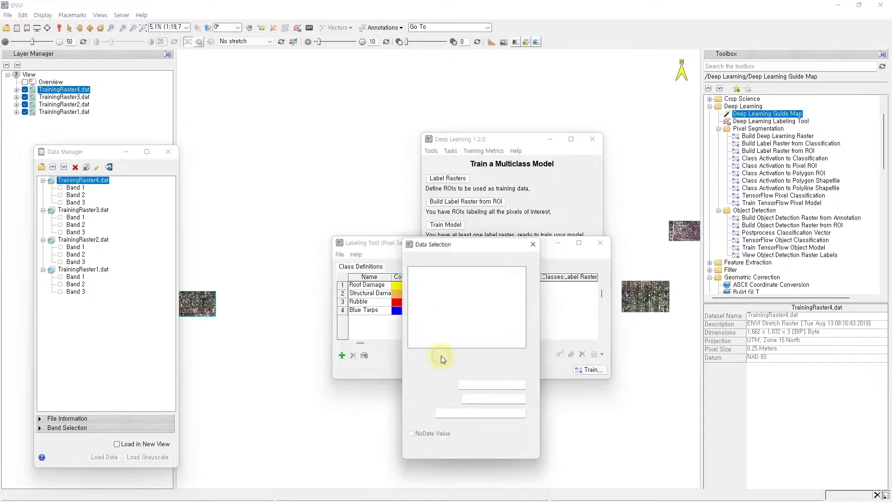
left_click(461, 293)
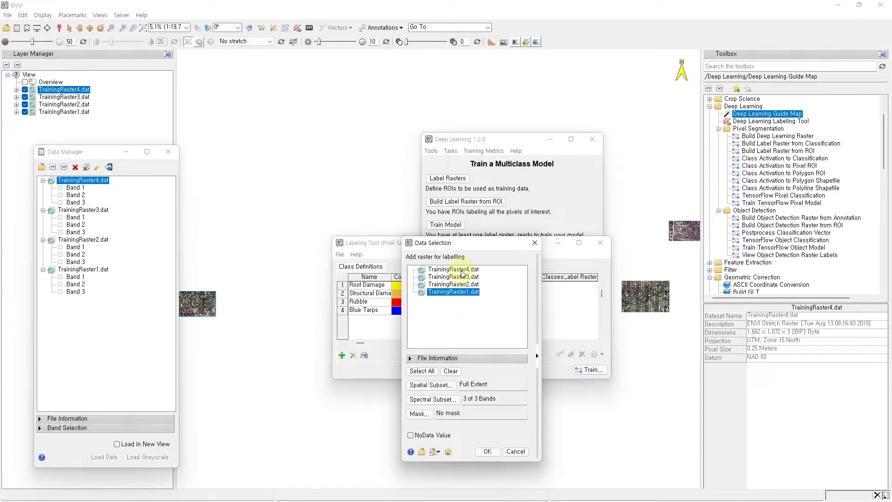
left_click(461, 271, "shift")
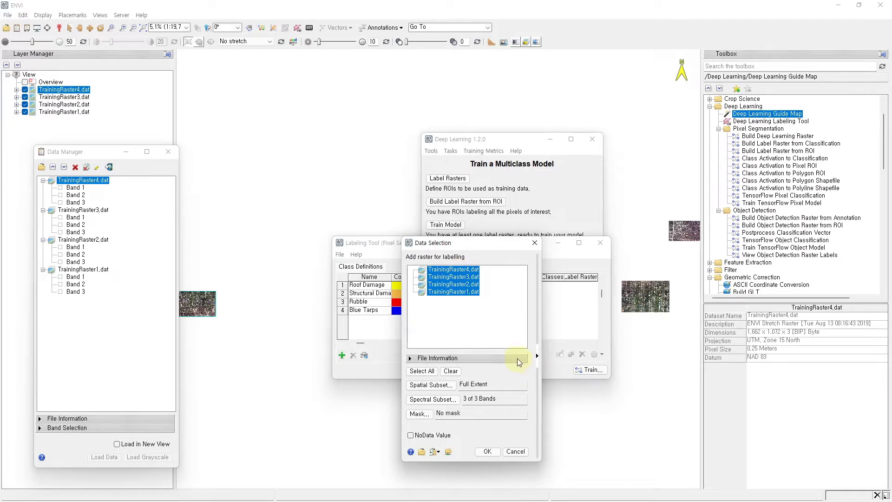
left_click(488, 451)
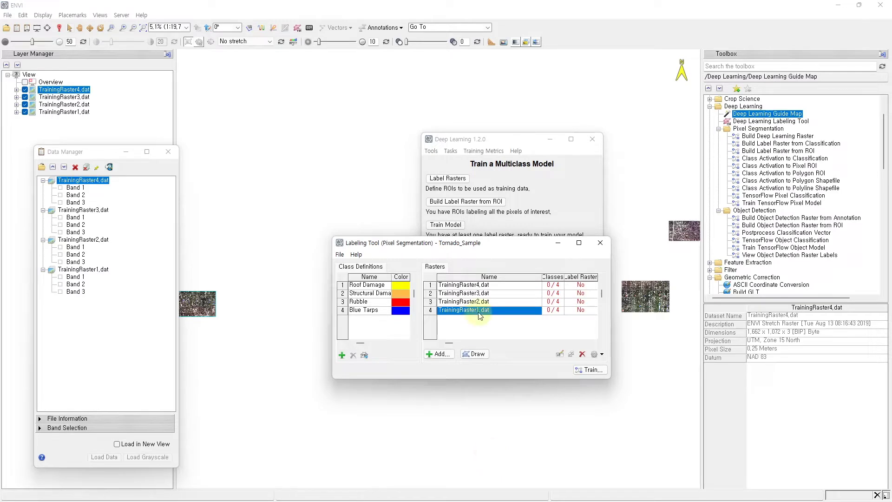
Start drawing ROIs on TrainingRaster1.dat, dismiss the ROI information message, and arrange the tool windows clear of the image
left_click(480, 286)
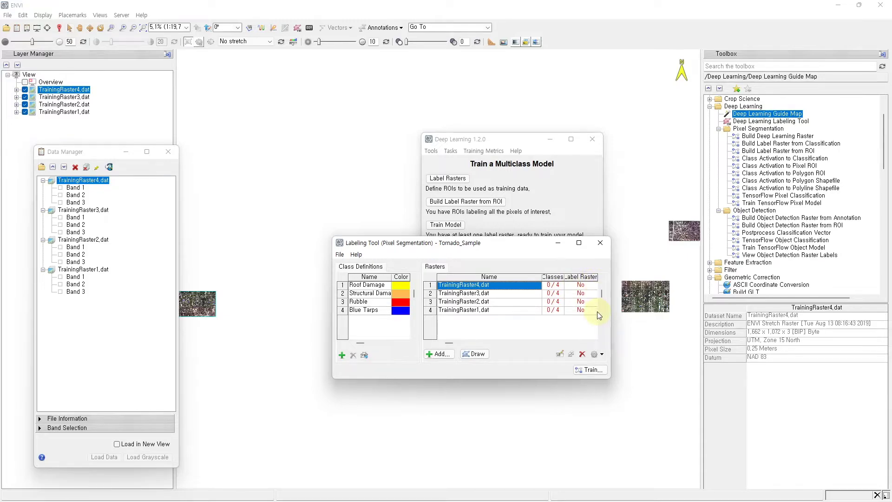
key("alt+Tab")
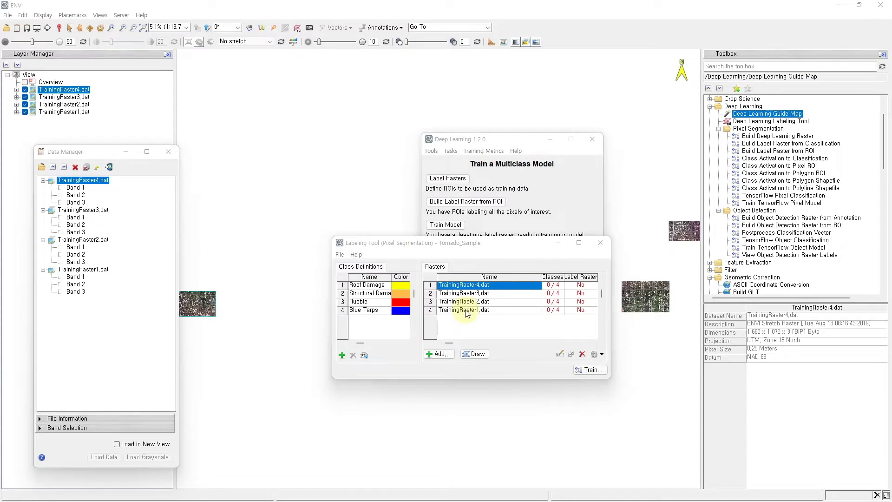
left_click(464, 310)
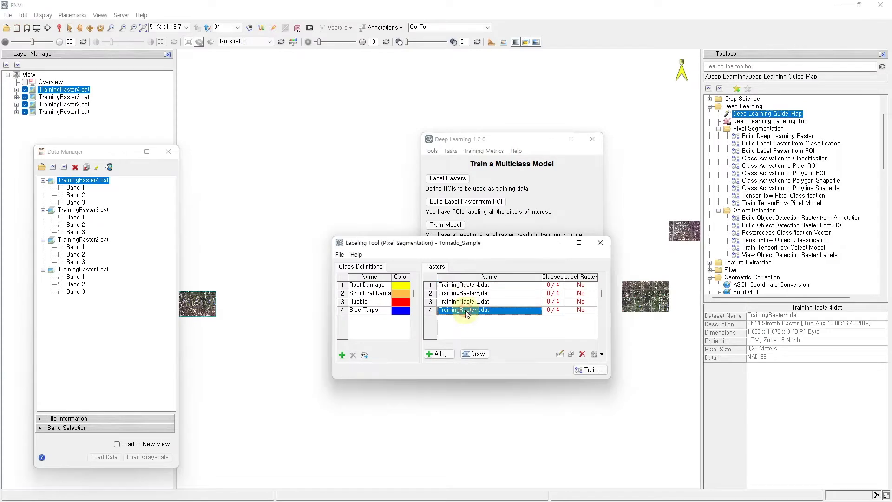
left_click(480, 355)
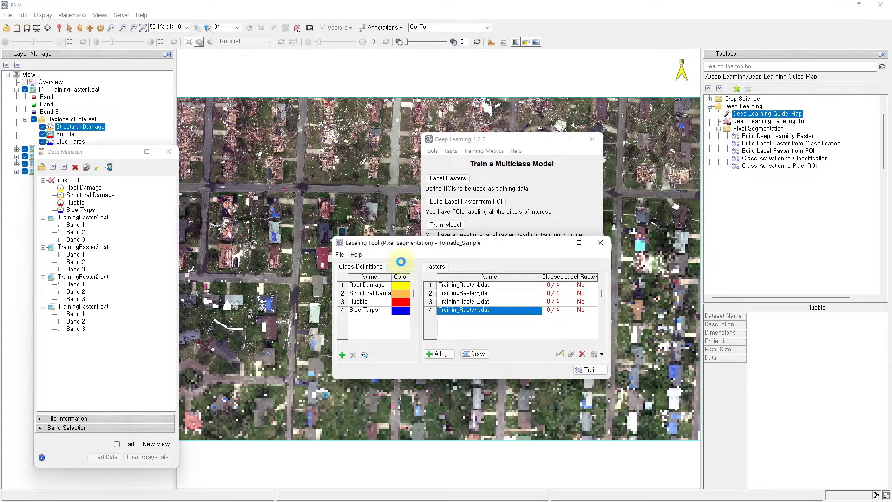
left_click_drag(387, 245, 650, 44)
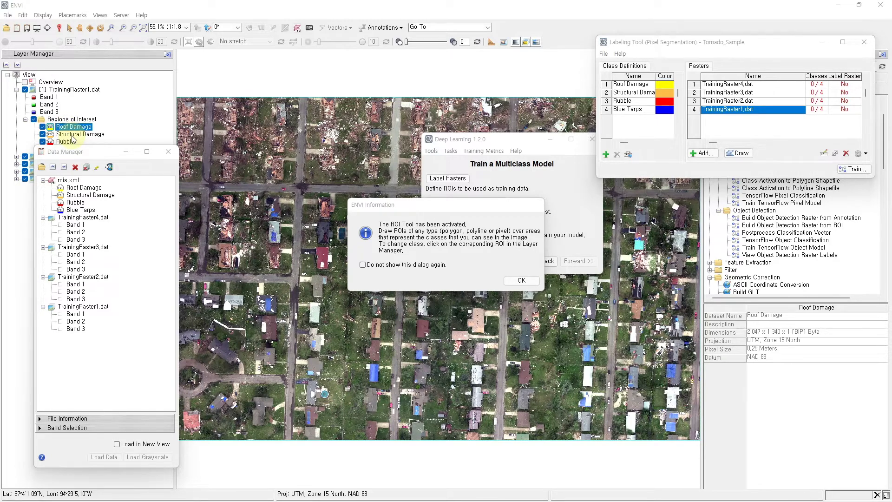
left_click(521, 281)
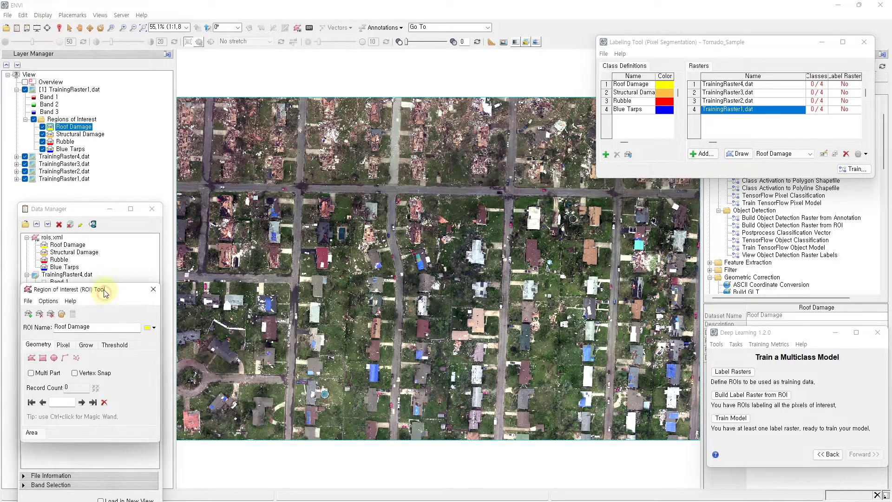
left_click_drag(105, 294, 102, 285)
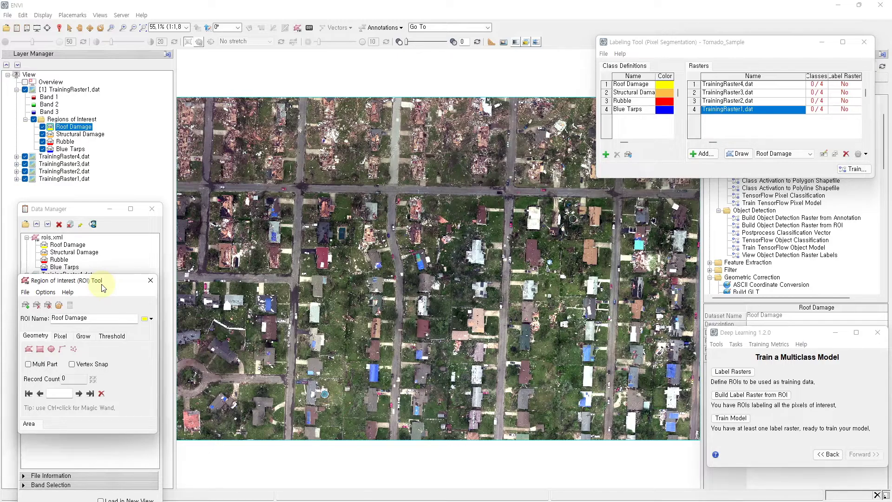
Draw and accept a Roof Damage polygon around the tan-roofed house with dark patches, west of the street
left_click(367, 335)
scroll(372, 336, "up", 7)
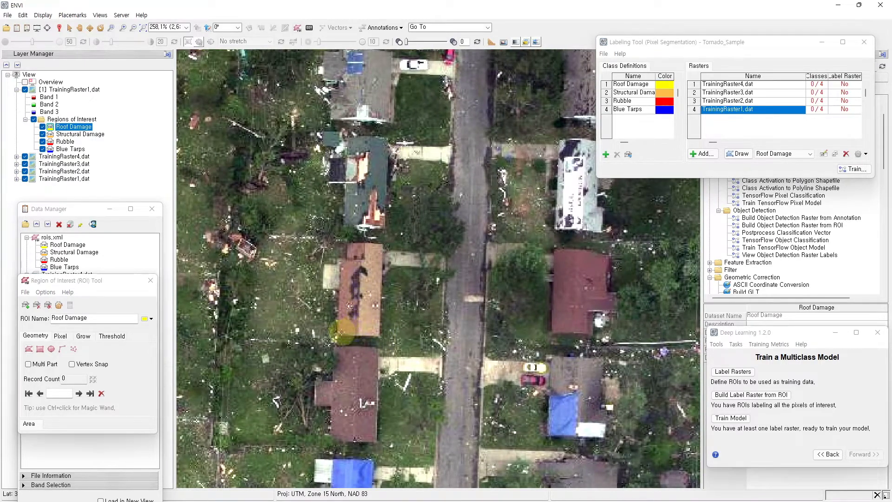
left_click(380, 335)
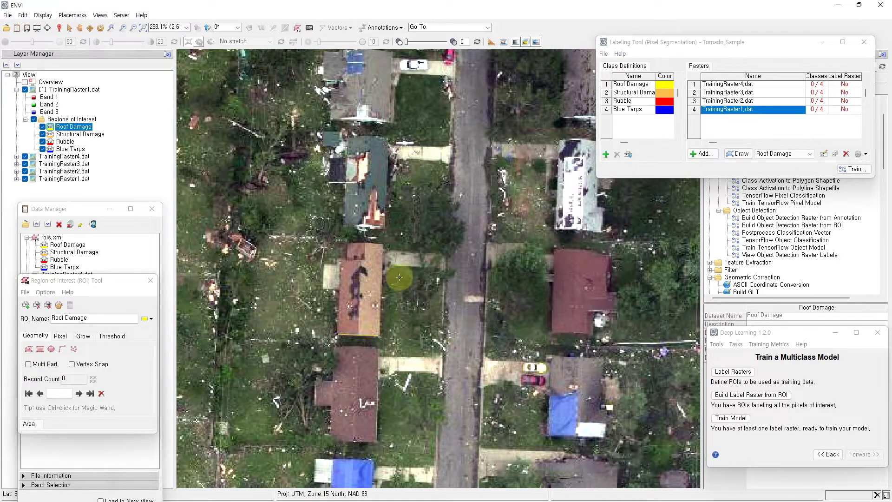
left_click(380, 245)
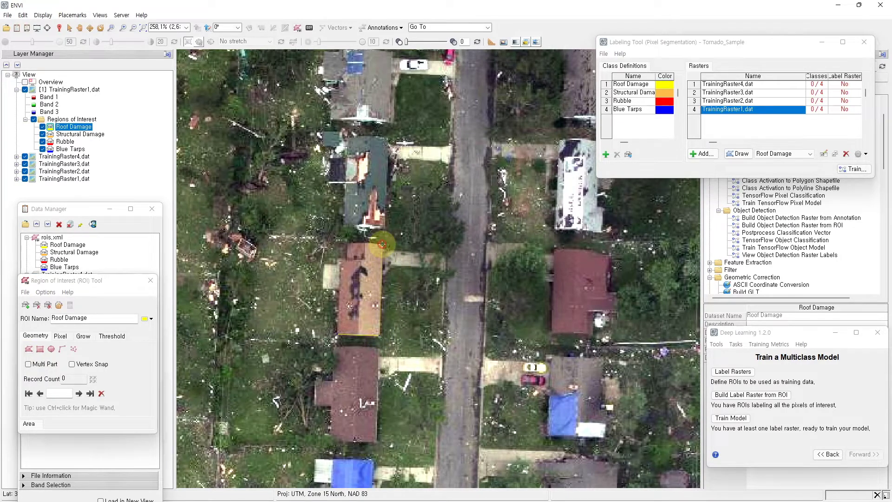
left_click(348, 244)
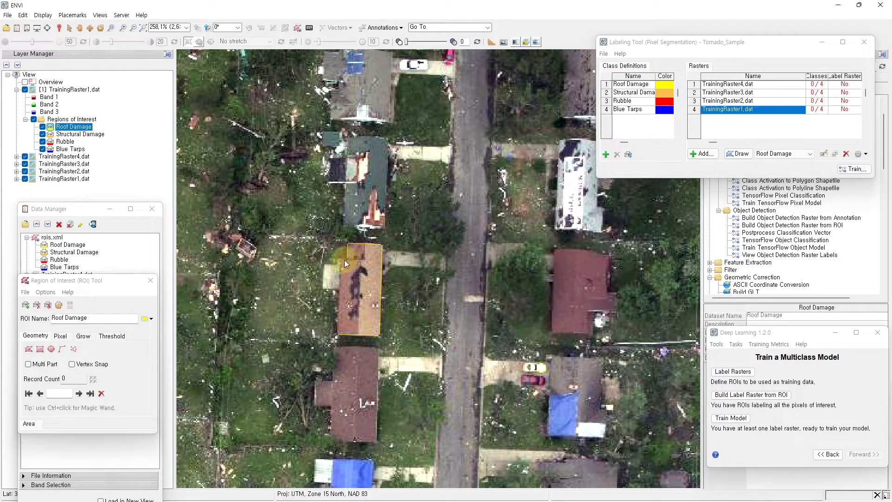
left_click(341, 259)
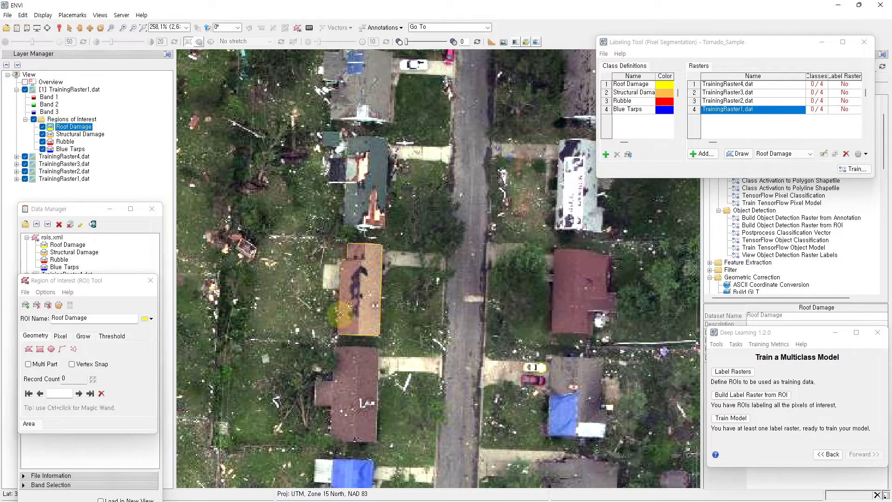
left_click(339, 331)
right_click(338, 331)
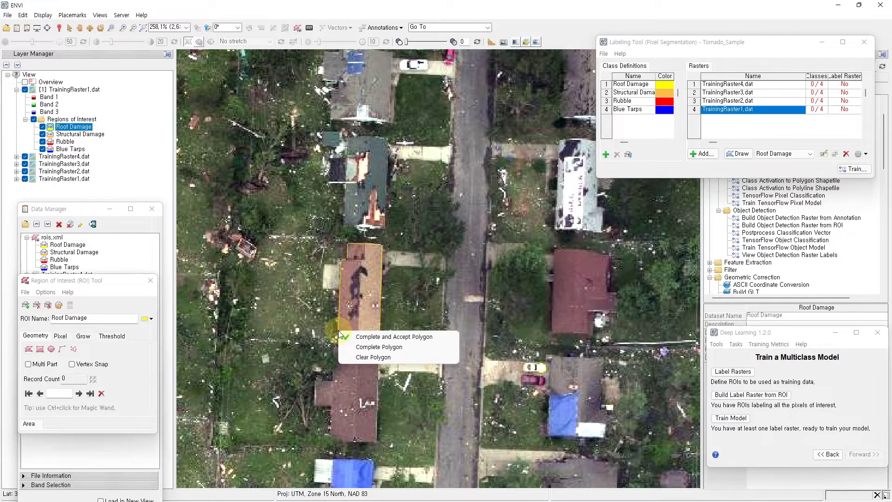
left_click(383, 339)
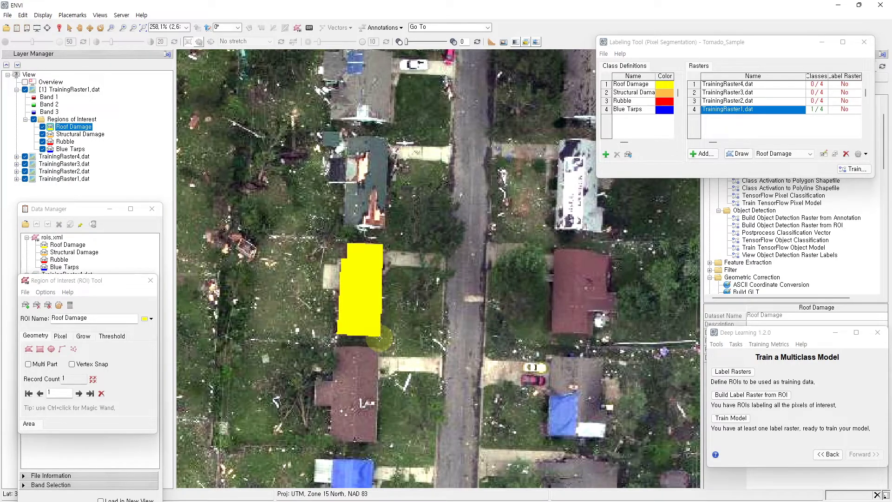
scroll(600, 273, "down", 8)
scroll(601, 273, "up", 7)
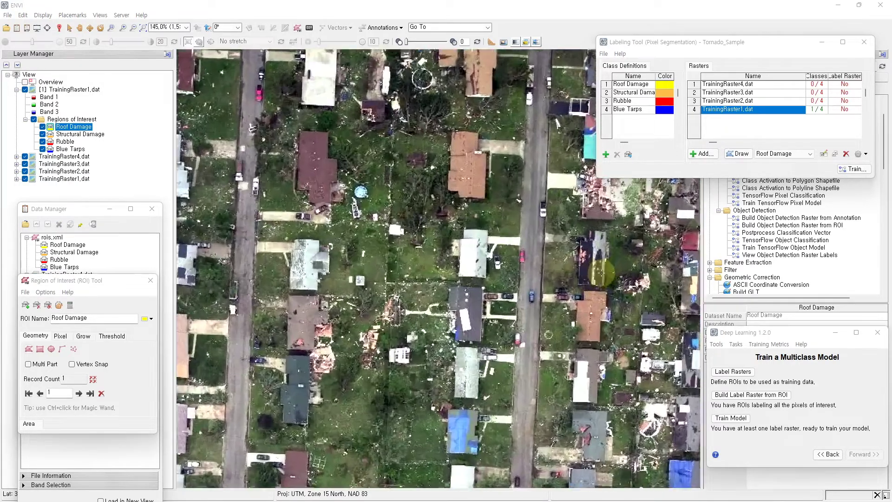
scroll(601, 273, "up", 2)
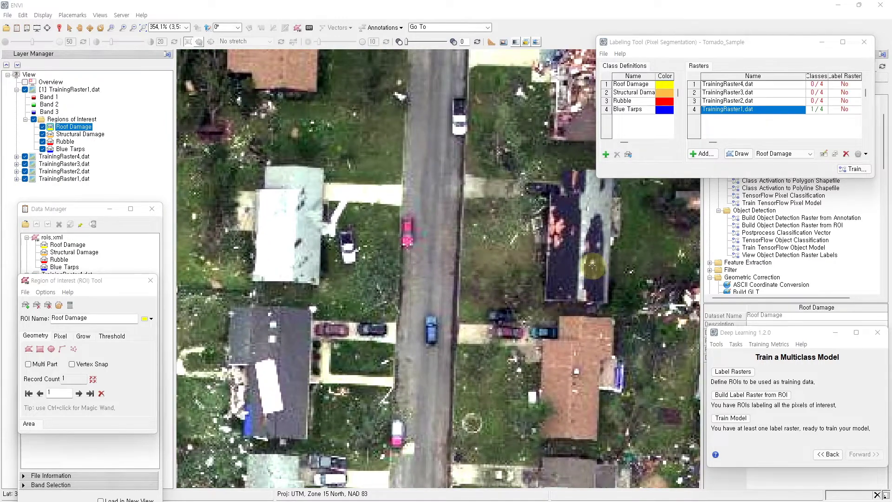
left_click_drag(592, 263, 497, 319)
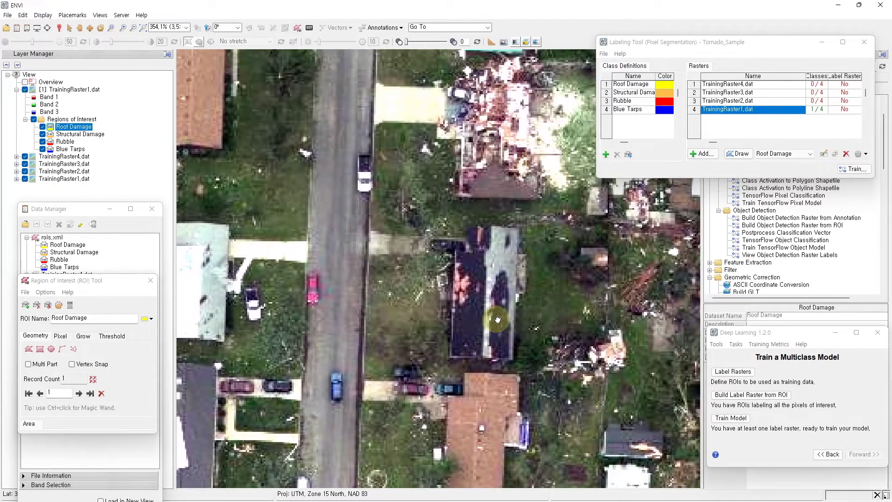
left_click(450, 356)
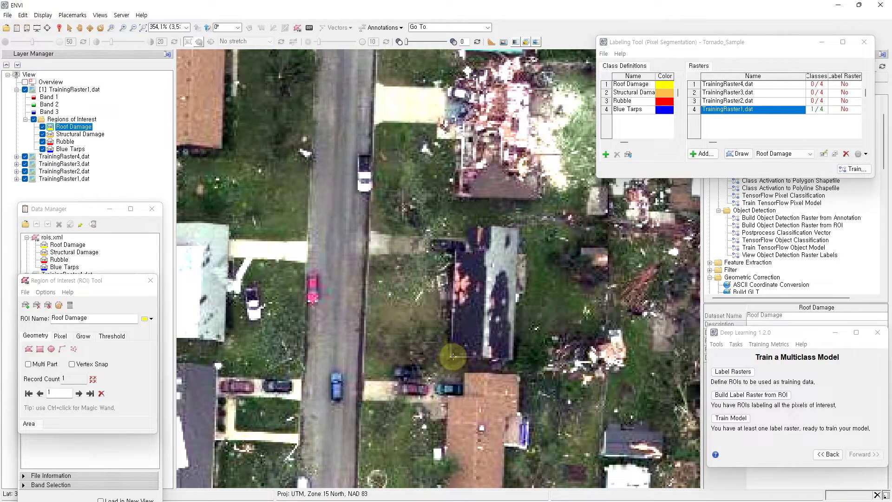
left_click(513, 357)
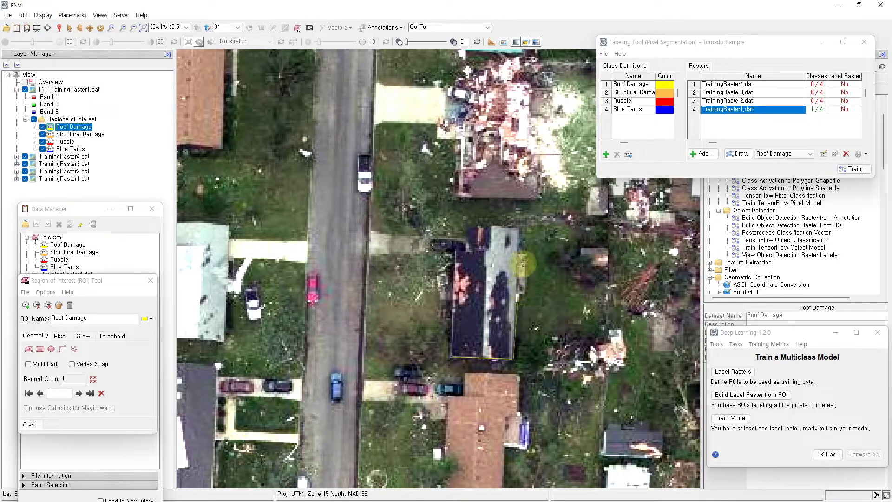
left_click(518, 227)
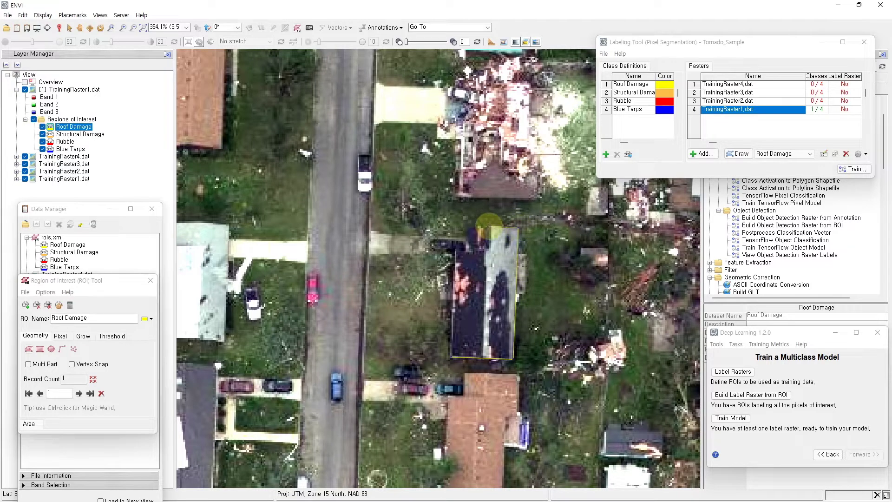
left_click(479, 227)
left_click(491, 248)
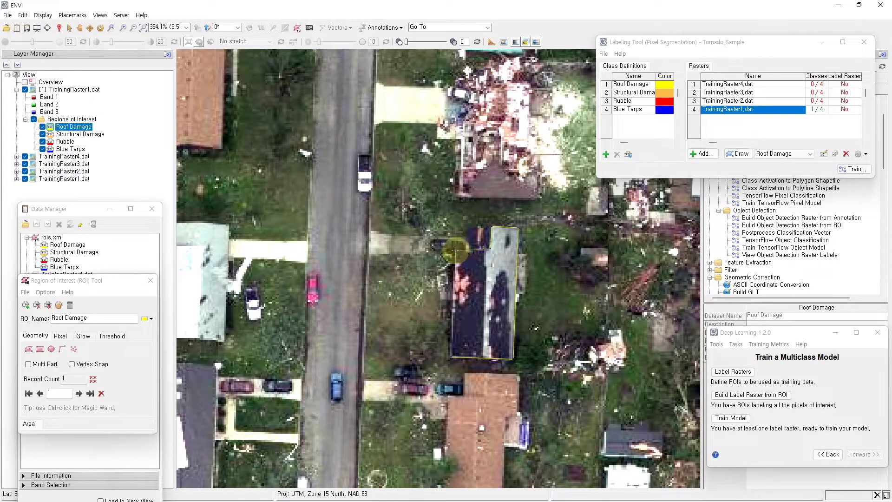
left_click(456, 251)
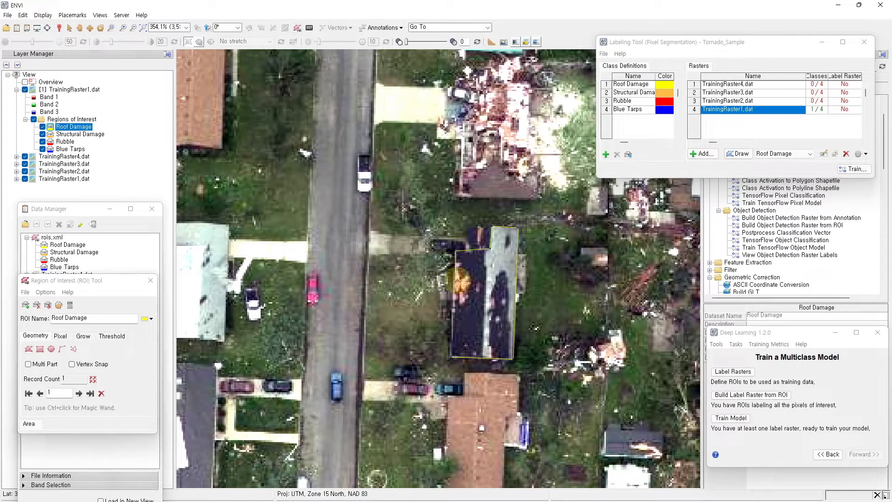
left_click(452, 355)
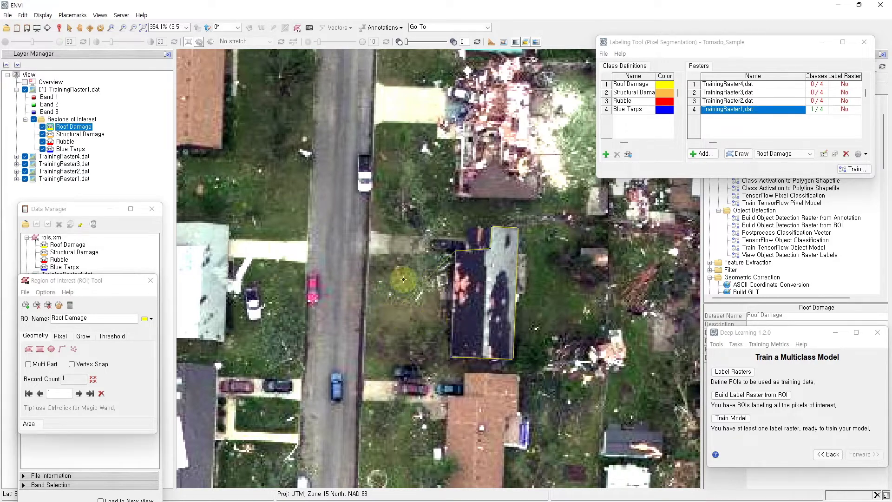
left_click(430, 204)
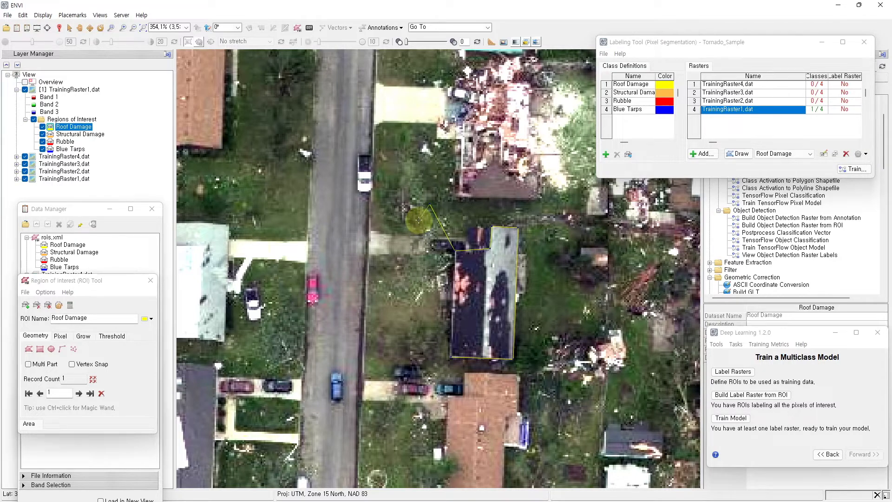
left_click(518, 231)
left_click(553, 267)
left_click(613, 231)
left_click(525, 206)
left_click(419, 211)
left_click(407, 308)
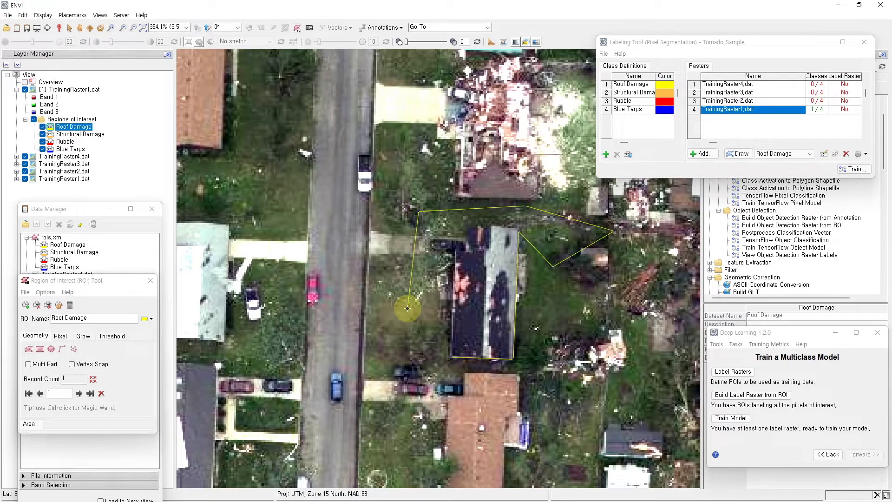
right_click(407, 308)
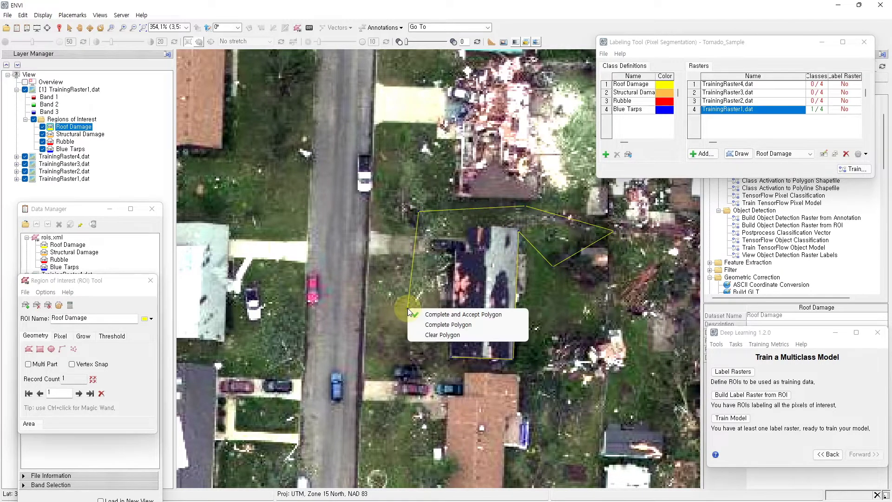
left_click(435, 335)
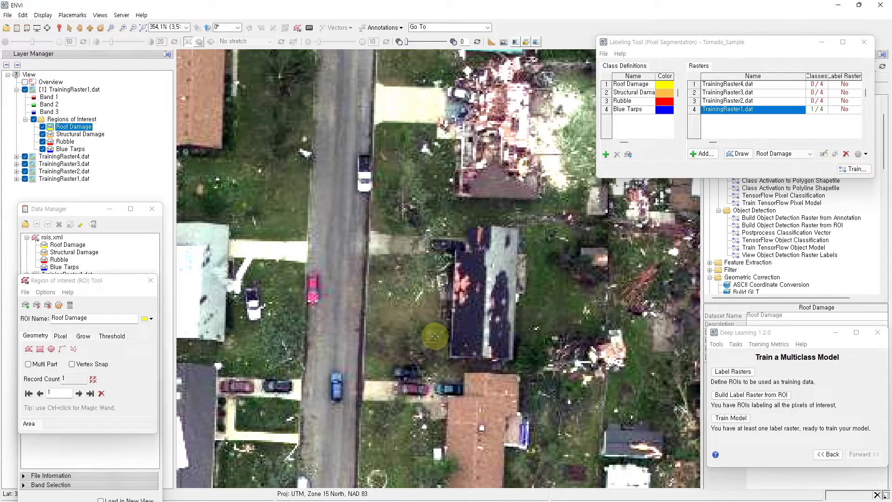
Draw and accept a Roof Damage polygon around the dark-and-grey-roofed house east of the street, just north of the tan-roofed house
left_click(452, 358)
left_click(514, 359)
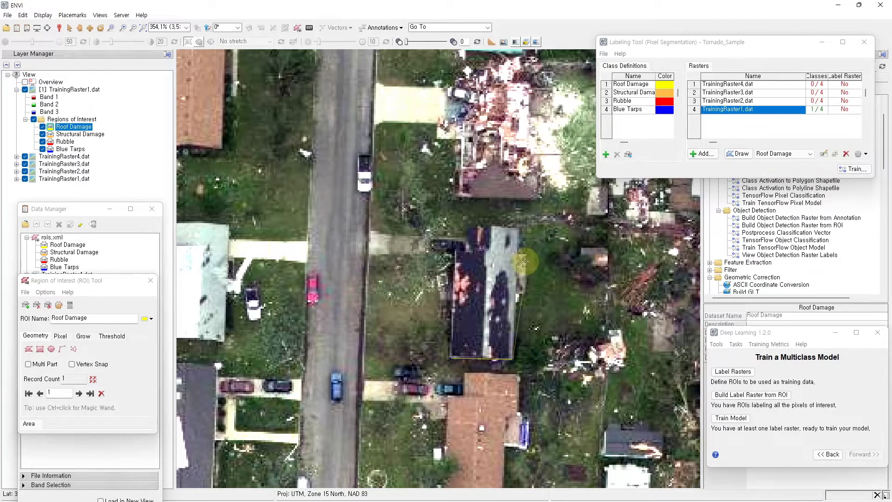
left_click(518, 228)
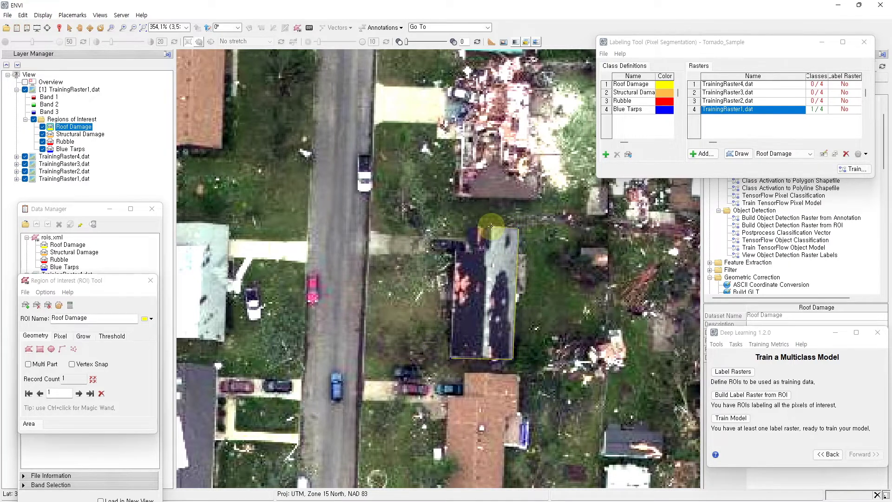
left_click(488, 246)
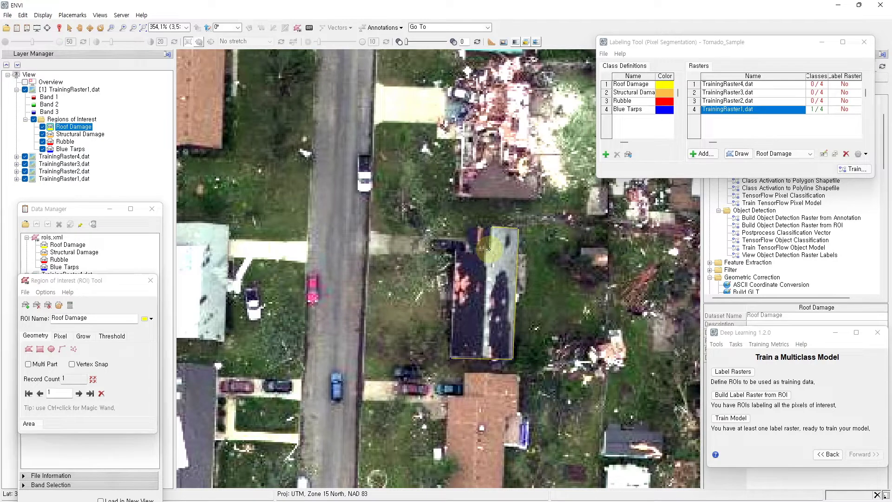
left_click(458, 251)
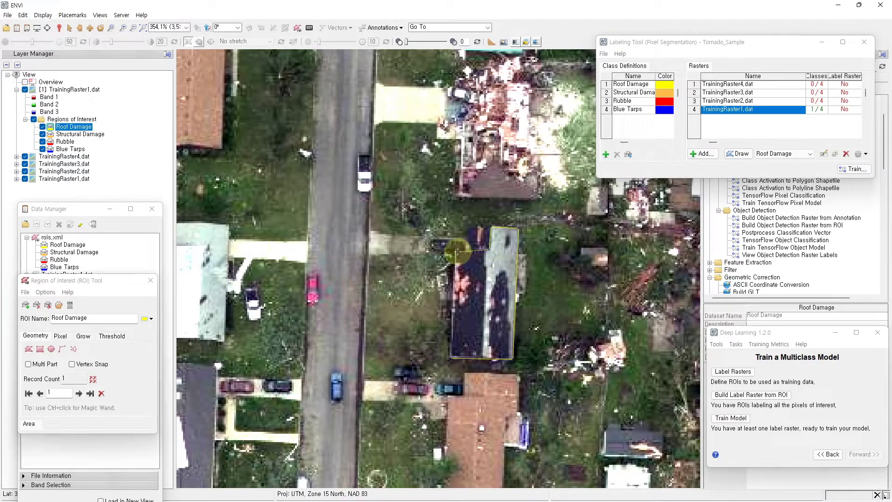
left_click(456, 251)
right_click(456, 251)
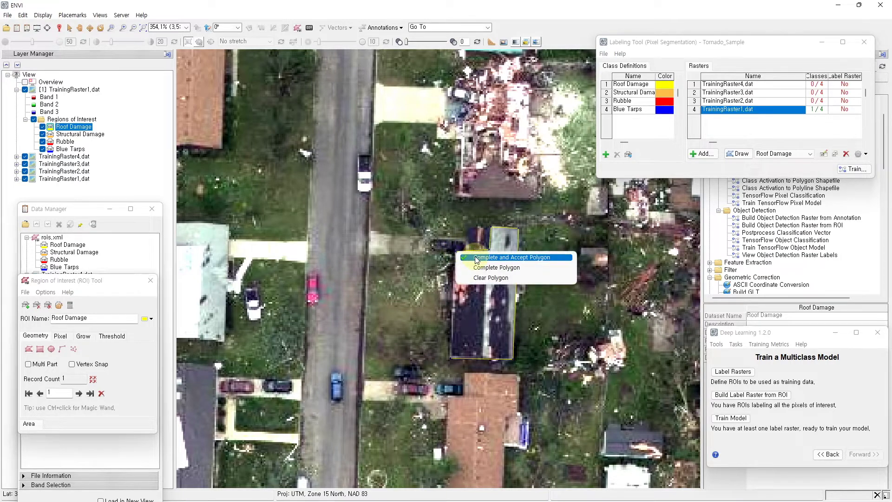
left_click(475, 257)
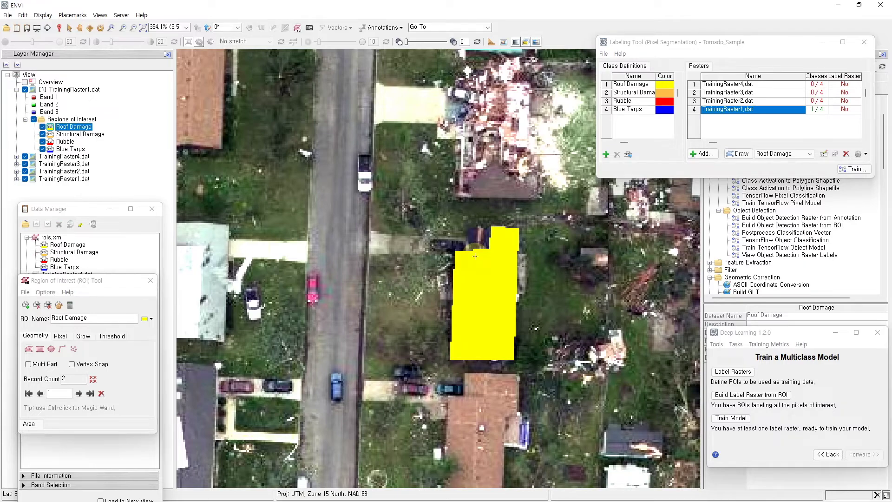
Draw and accept a Roof Damage polygon around the pale, patchy-roofed house directly north of the maroon-roofed house
scroll(549, 420, "down", 5)
scroll(377, 126, "up", 7)
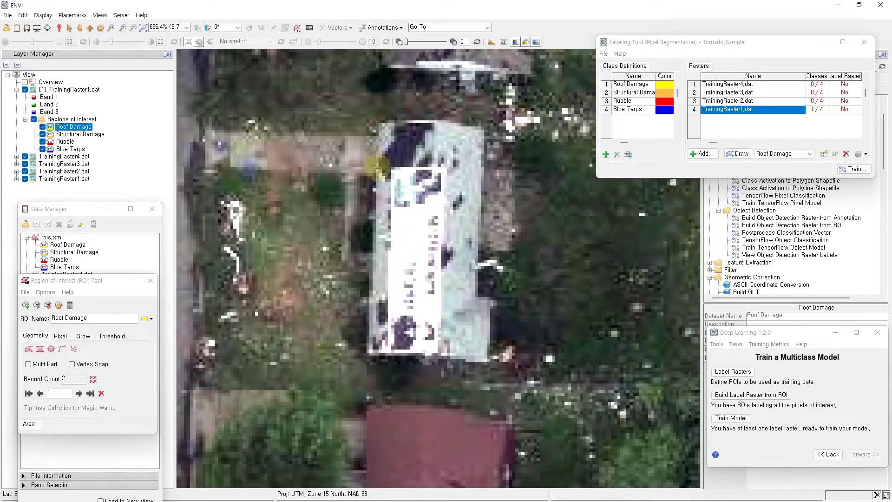
left_click(369, 355)
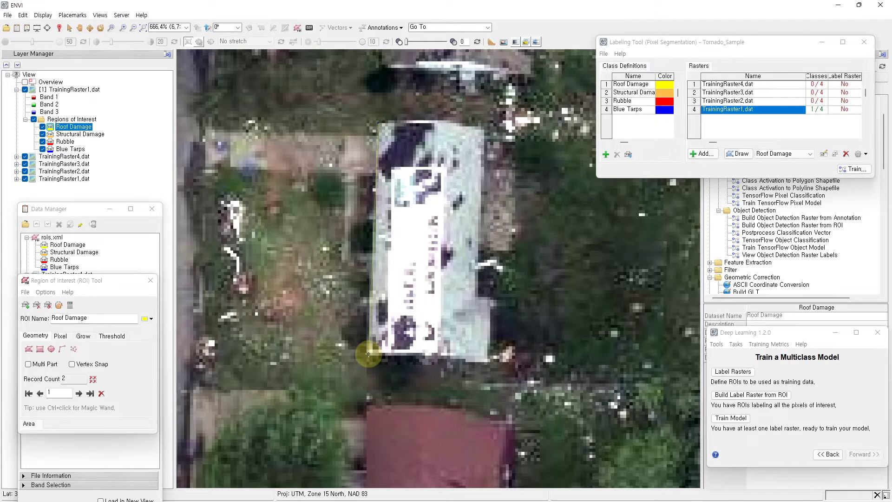
left_click(438, 355)
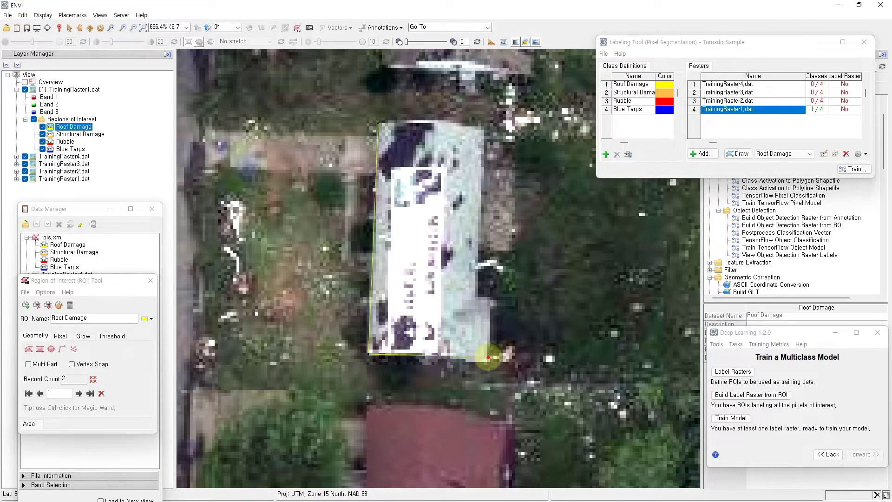
left_click(488, 356)
left_click(488, 298)
left_click(477, 297)
left_click(484, 124)
right_click(380, 123)
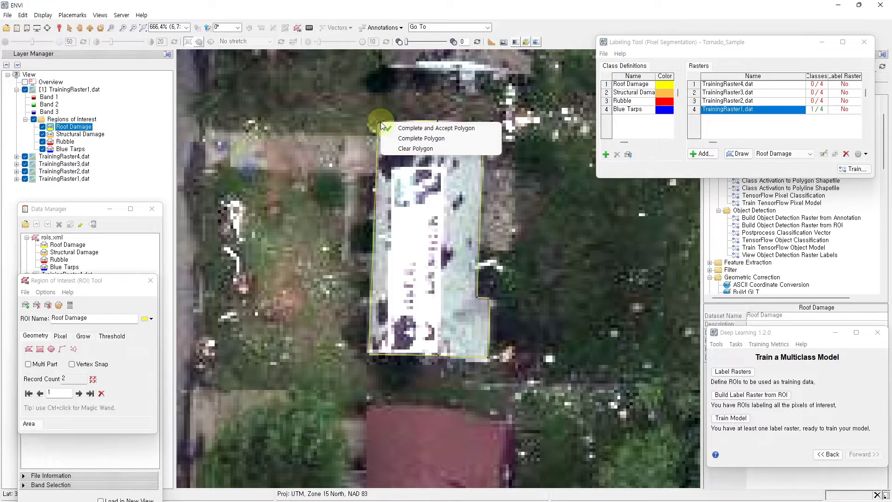
left_click(415, 128)
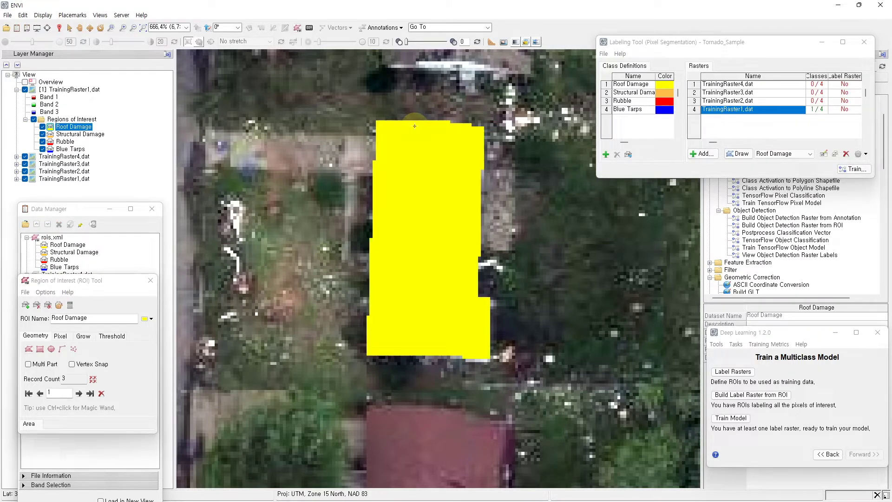
Step through the Roof Damage ROI records up to record 3 to review the drawn polygons across the whole raster
scroll(472, 356, "down", 3)
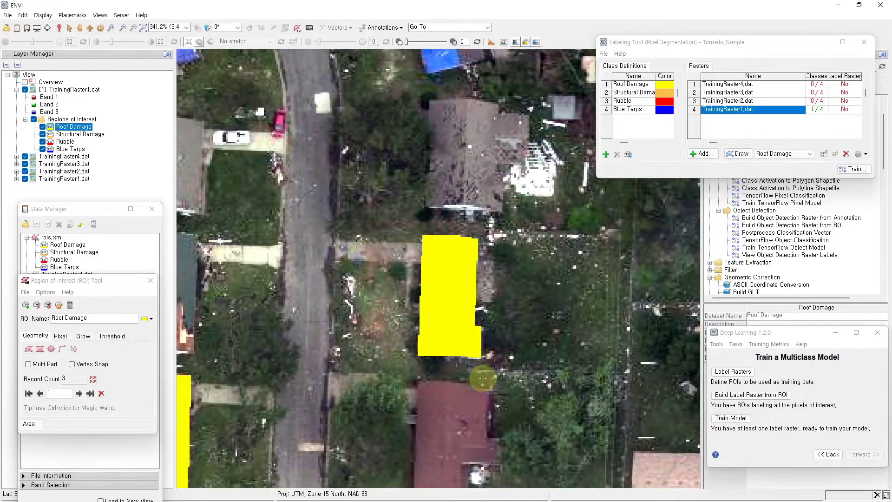
scroll(483, 379, "down", 5)
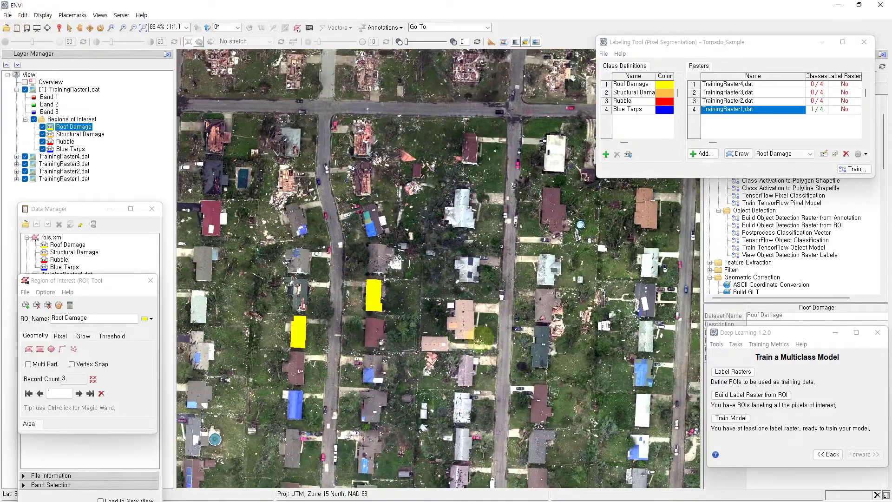
scroll(483, 334, "down", 2)
left_click_drag(77, 285, 405, 135)
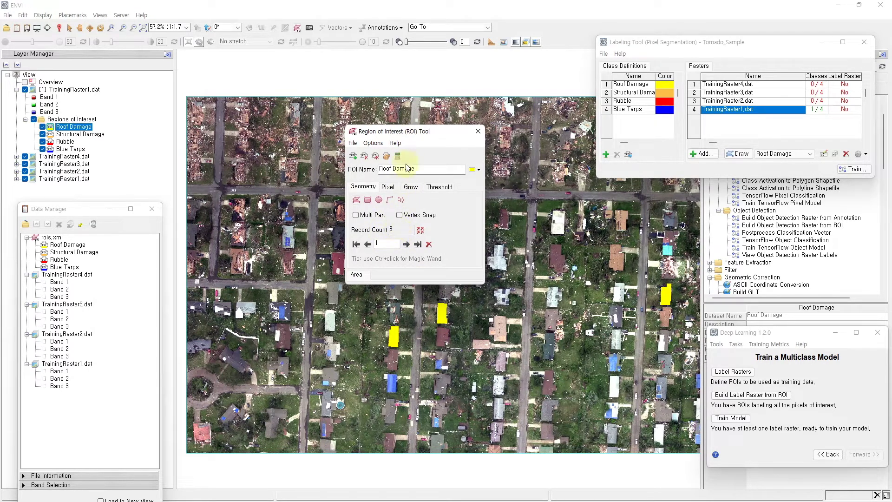
left_click_drag(412, 134, 344, 94)
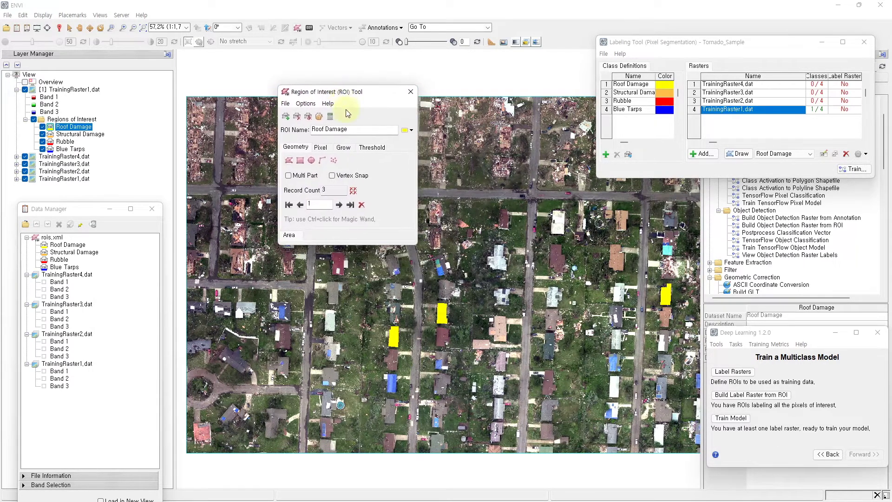
left_click(339, 204)
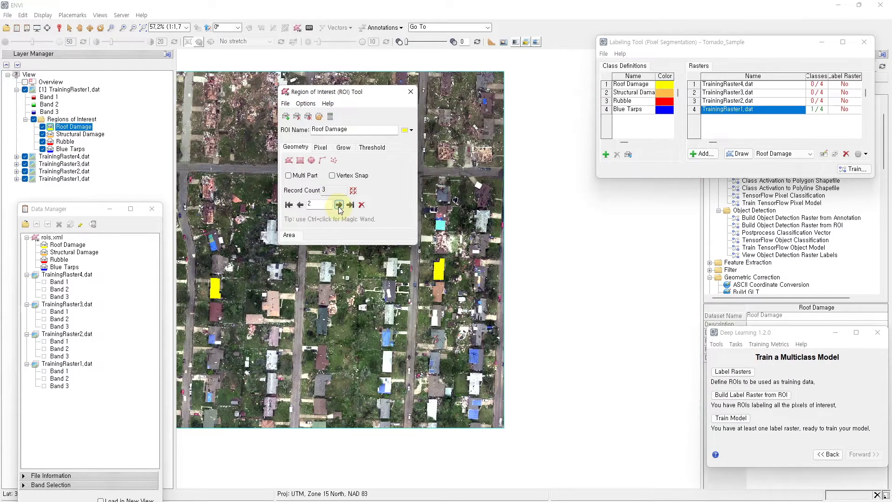
left_click(339, 205)
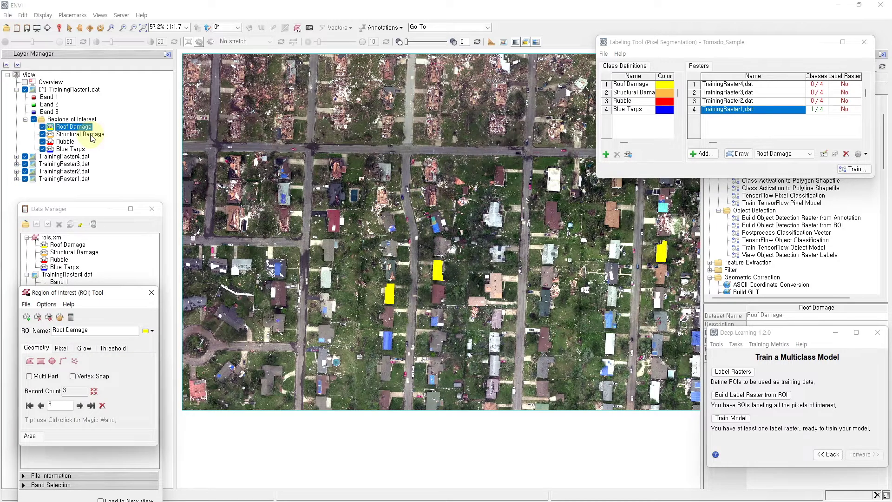
Switch to the Structural Damage ROI and draw and accept a polygon around the roofless house just south of the street intersection
left_click(91, 136)
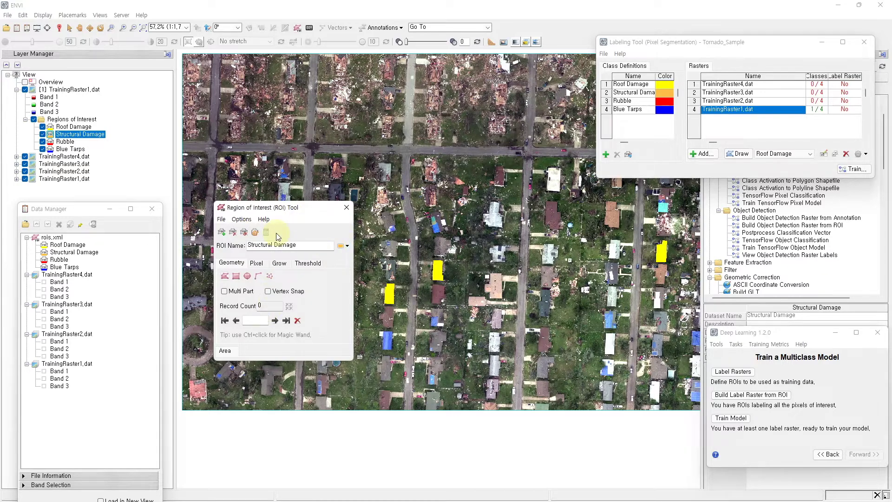
left_click_drag(282, 212, 82, 268)
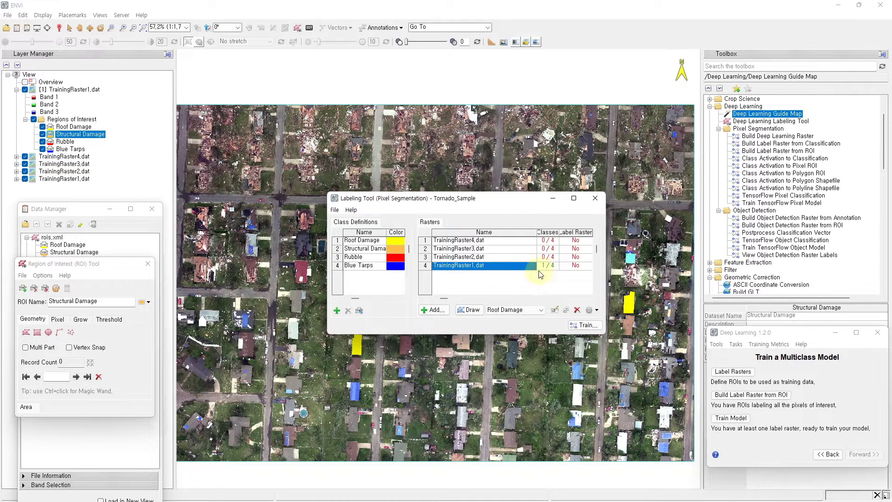
left_click_drag(486, 198, 775, 6)
scroll(383, 152, "up", 8)
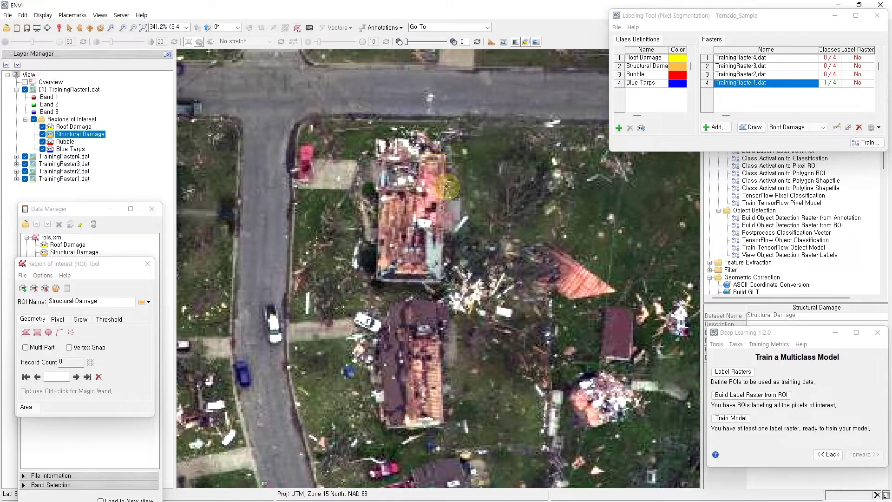
left_click(444, 278)
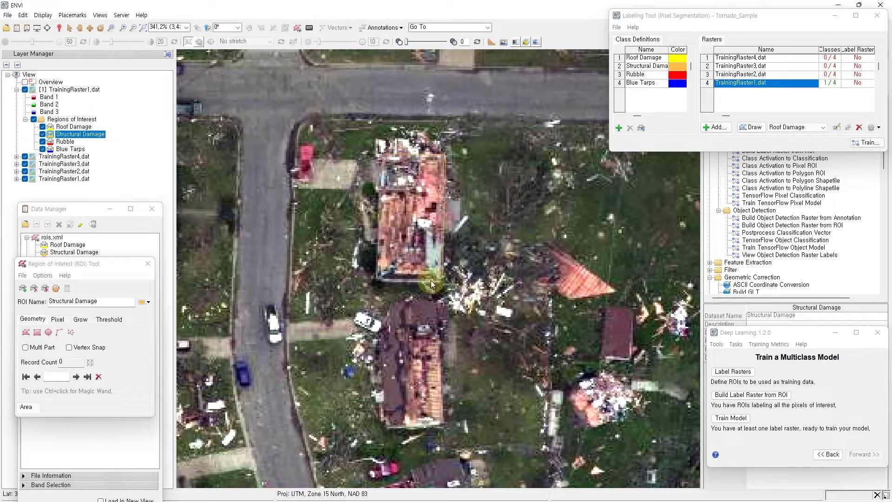
left_click(378, 275)
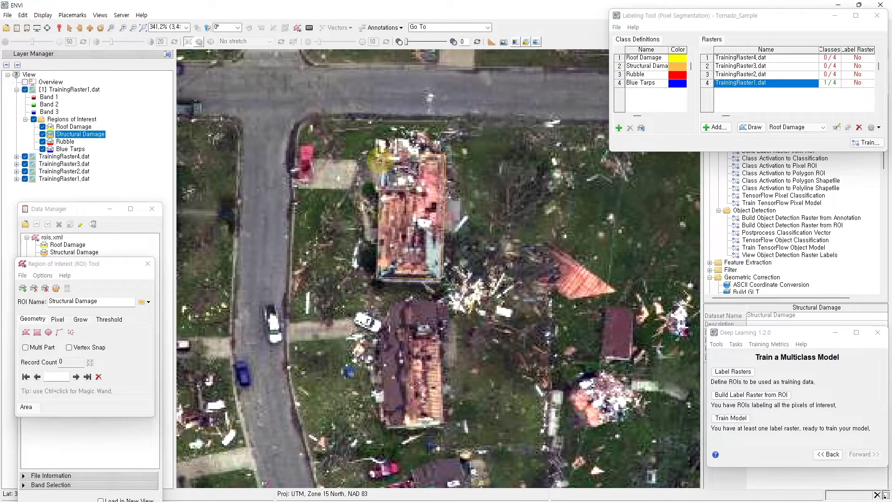
right_click(380, 155)
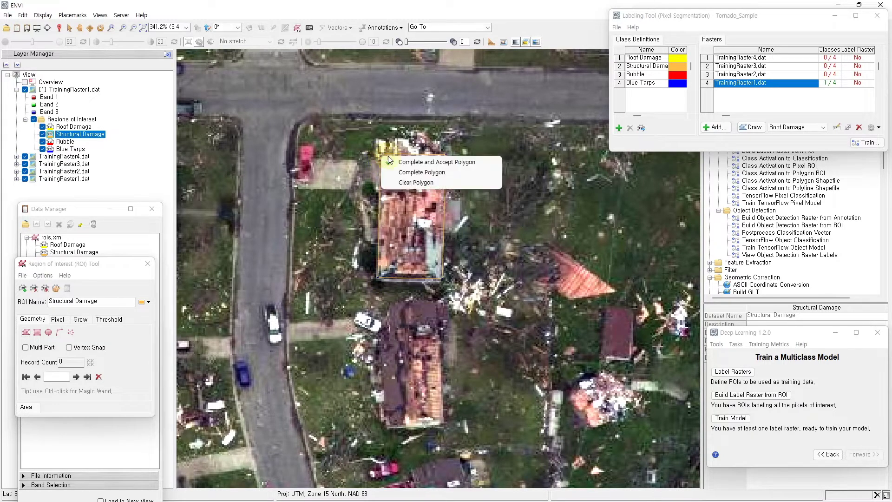
left_click(415, 157)
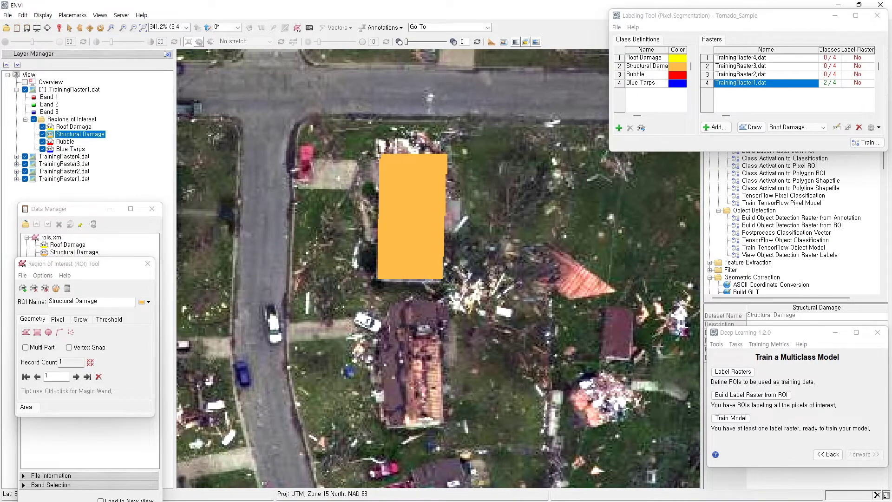
left_click(816, 82)
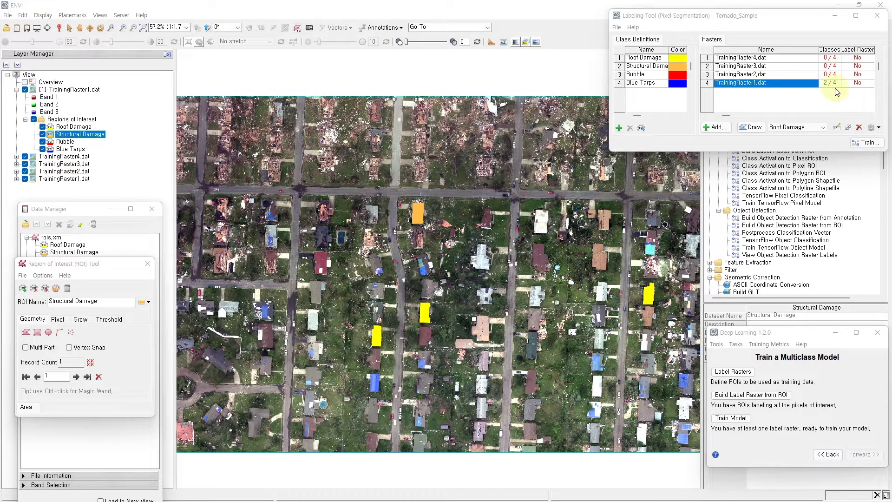
key("alt+Tab")
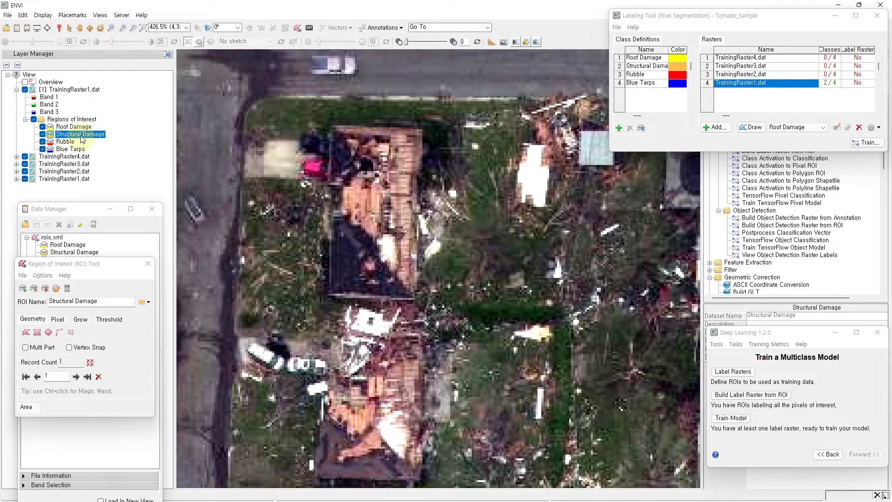
Switch to the Roof Damage ROI and draw and accept a polygon over the dark triangular roof remnant at the corner house's south end
left_click(74, 127)
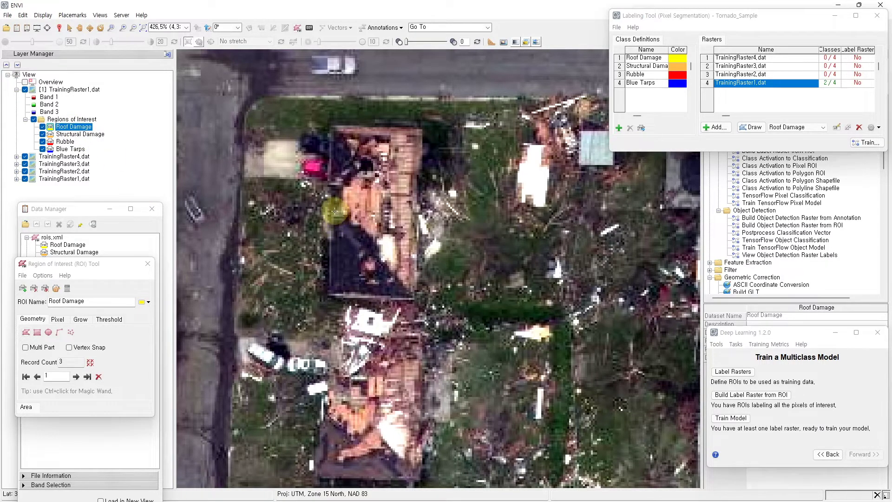
left_click(348, 212)
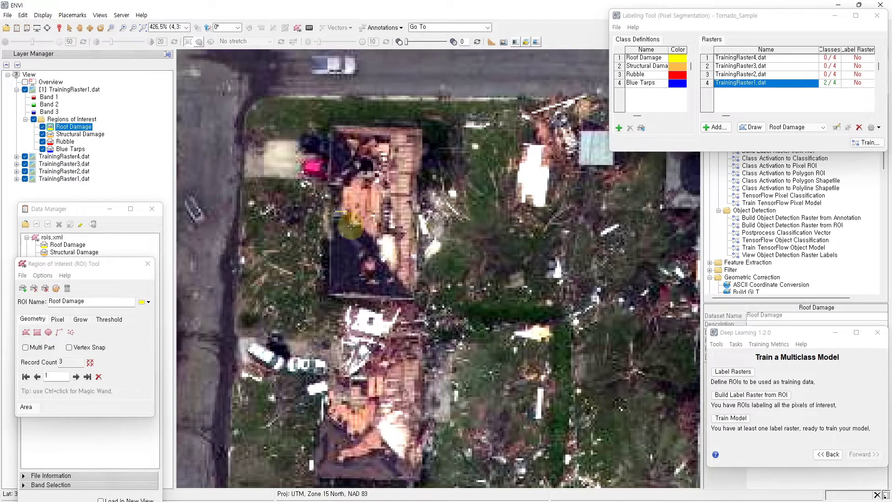
left_click(359, 225)
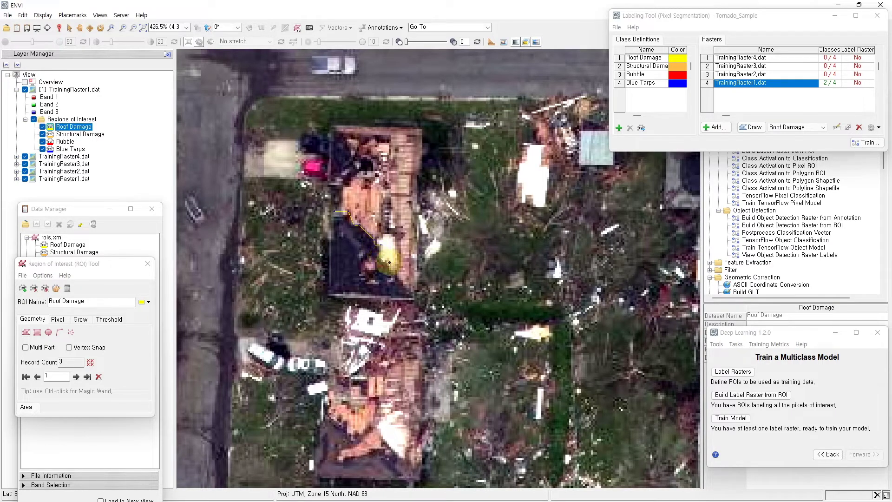
left_click(411, 295)
left_click(328, 293)
right_click(332, 212)
left_click(344, 216)
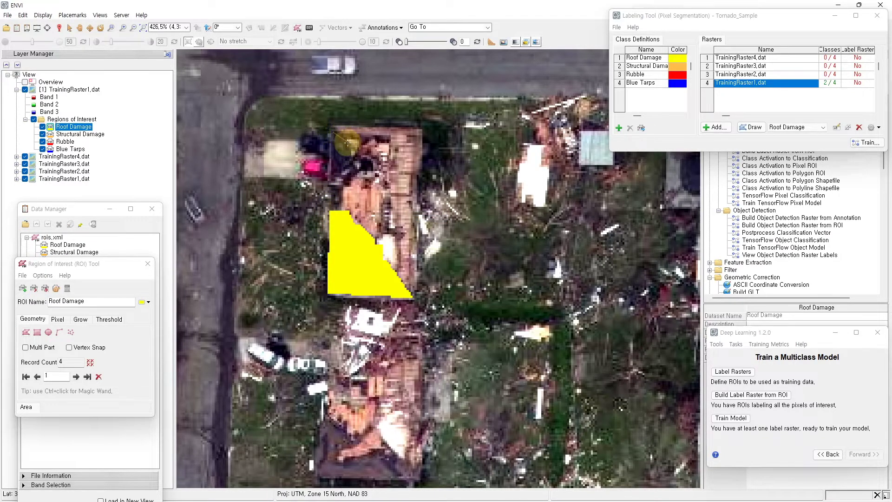
Draw and accept a second Roof Damage polygon over the small dark roof remnant at the corner house's northwest corner
left_click(333, 132)
left_click(344, 136)
left_click(354, 155)
left_click(329, 182)
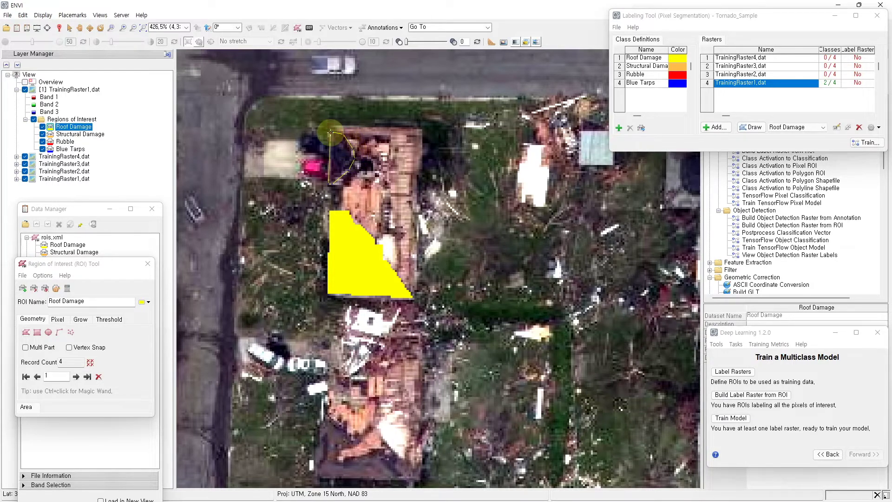
right_click(326, 130)
left_click(336, 136)
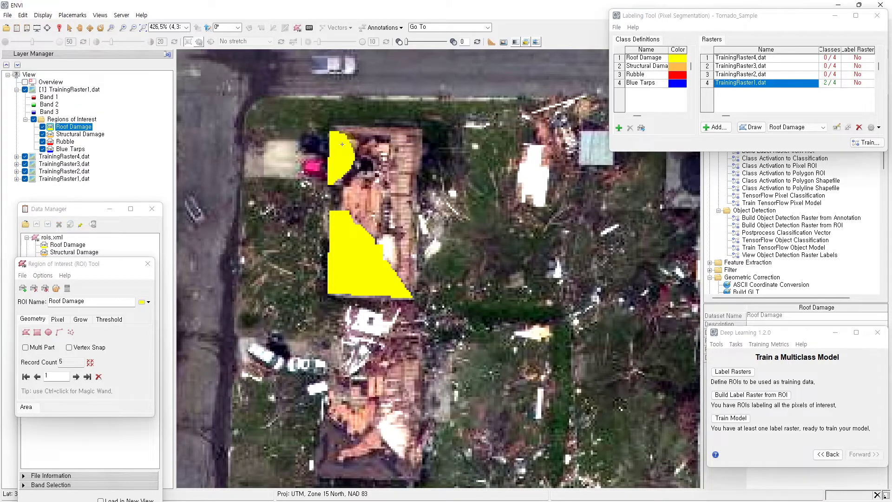
Switch to the Structural Damage ROI and draw and accept a polygon over the corner house's exposed interior east of the two Roof Damage areas
left_click(73, 134)
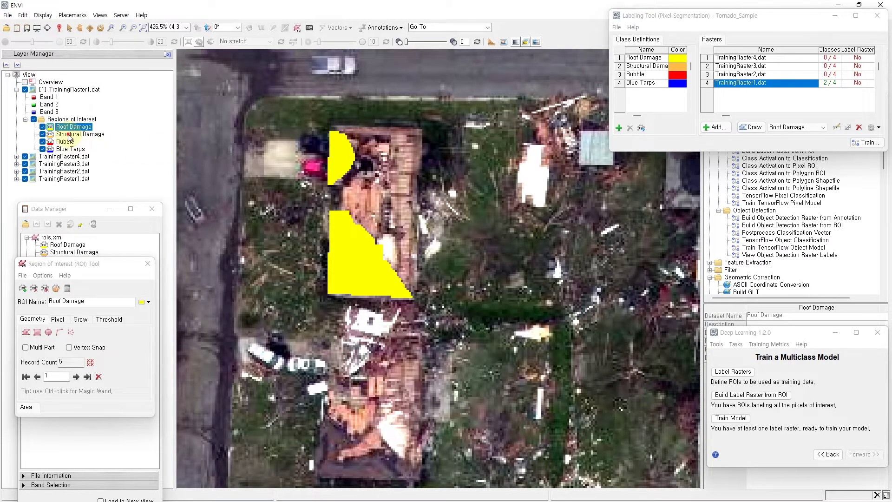
left_click(339, 126)
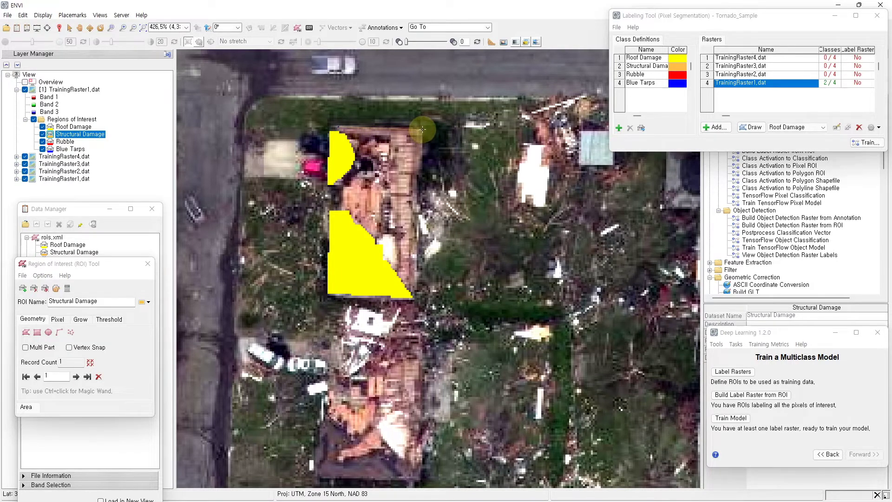
left_click(421, 175)
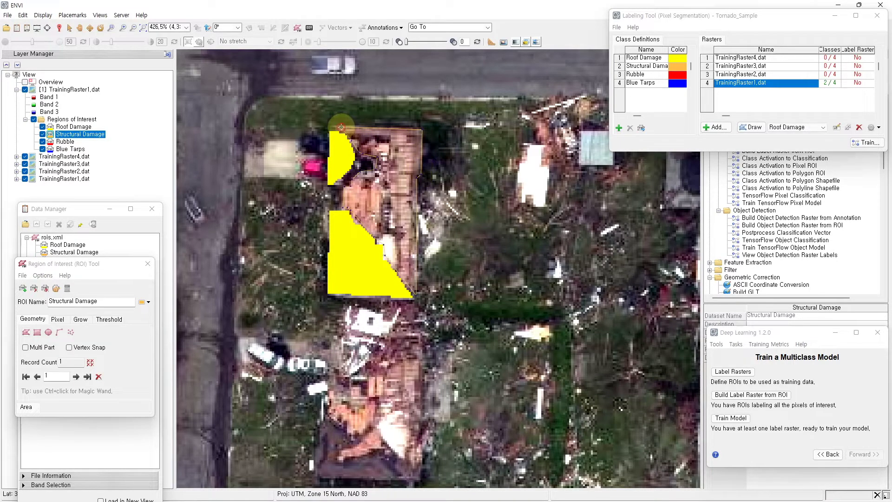
right_click(341, 127)
left_click(362, 133)
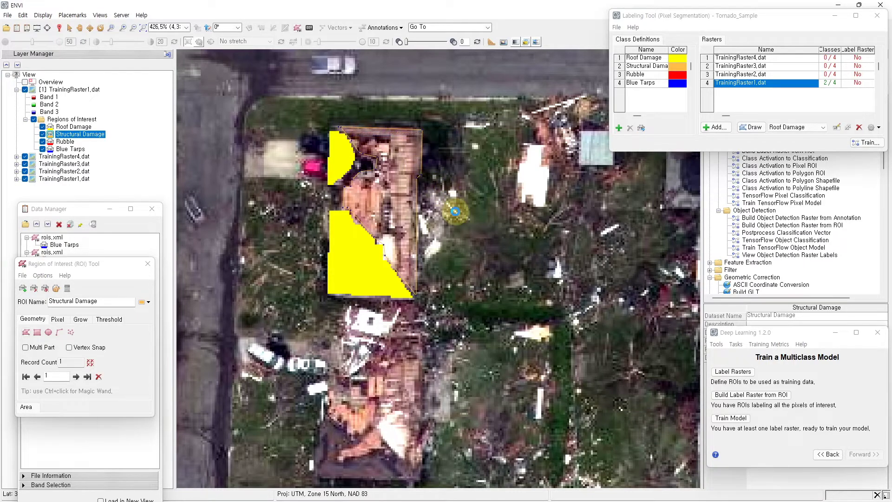
left_click(456, 212)
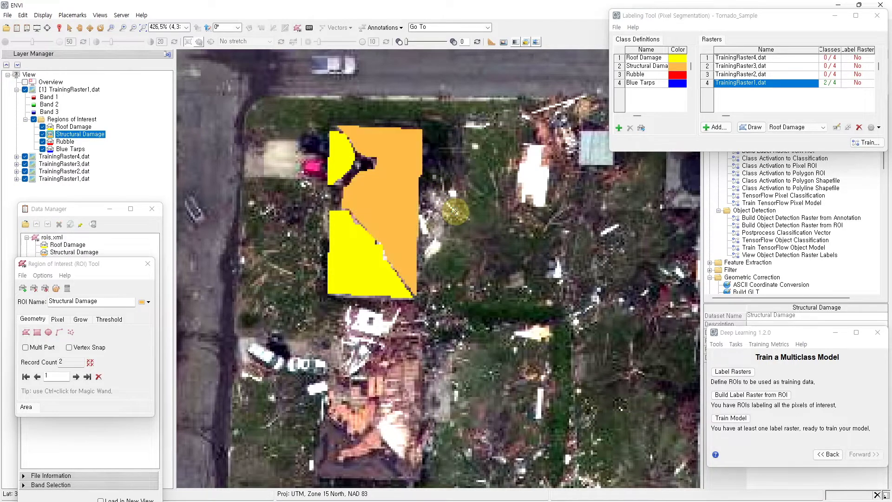
Switch to the Rubble ROI and draw and accept a polygon over the debris curving around the west and south sides of the white-roofed northern building
scroll(455, 211, "down", 9)
left_click(65, 141)
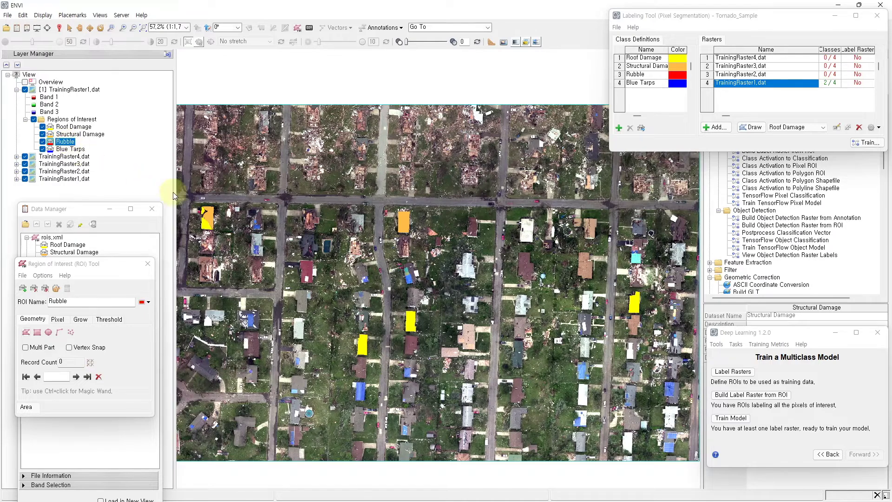
scroll(464, 130, "up", 7)
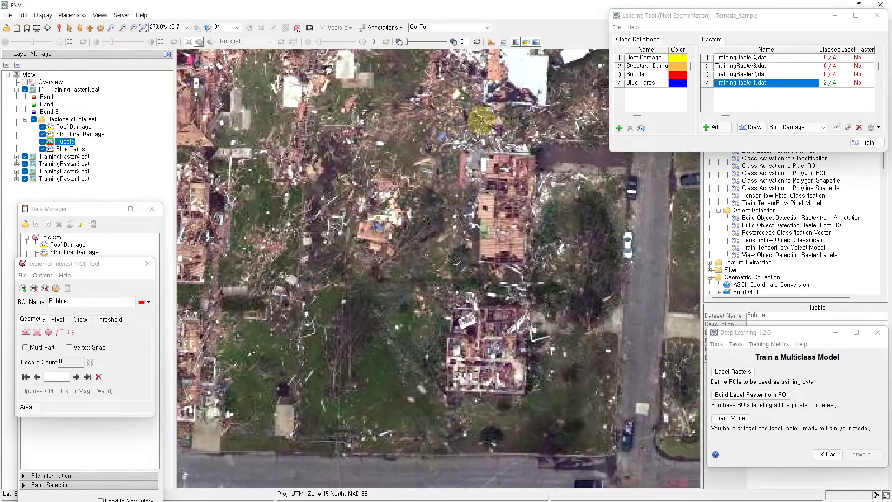
left_click_drag(481, 120, 414, 232)
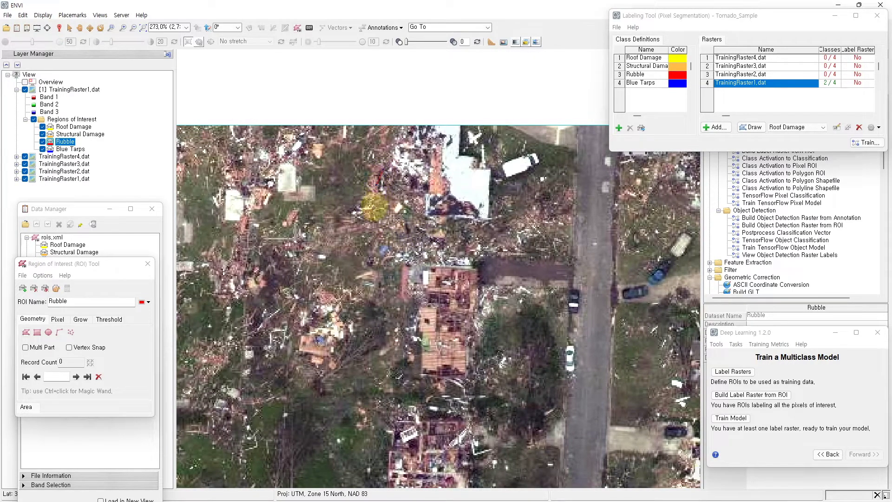
mouse_move(373, 209)
left_mouse_down()
mouse_move(395, 255)
mouse_move(423, 260)
mouse_move(474, 259)
mouse_move(539, 227)
left_mouse_up()
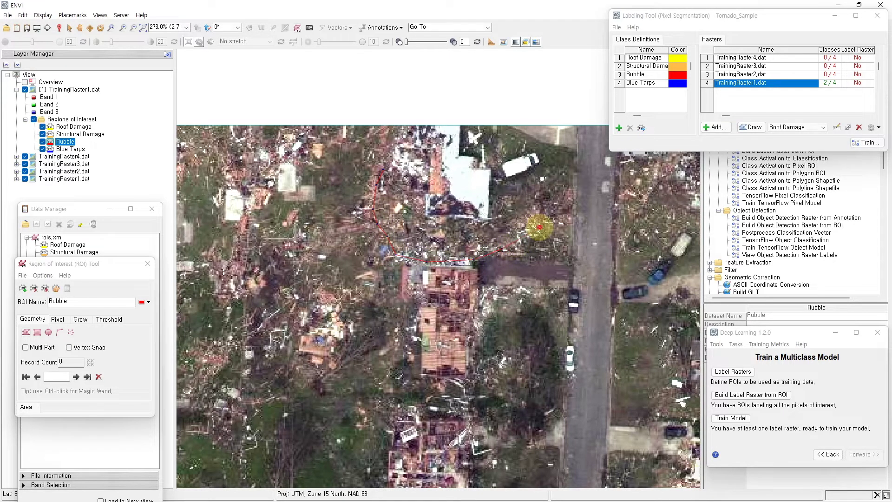
right_click(383, 170)
left_click(400, 178)
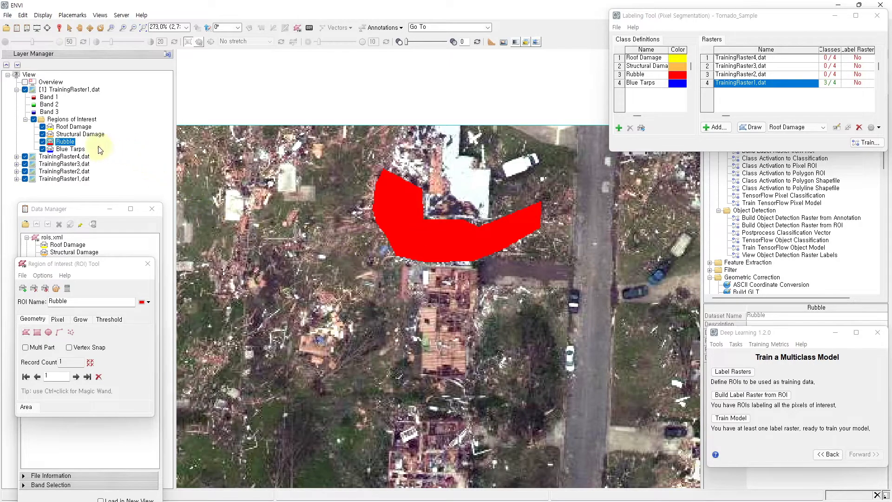
Switch to the Blue Tarps ROI and draw and accept a polygon over the small blue tarp on the brown-roofed house near the raster's northern edge
left_click(66, 149)
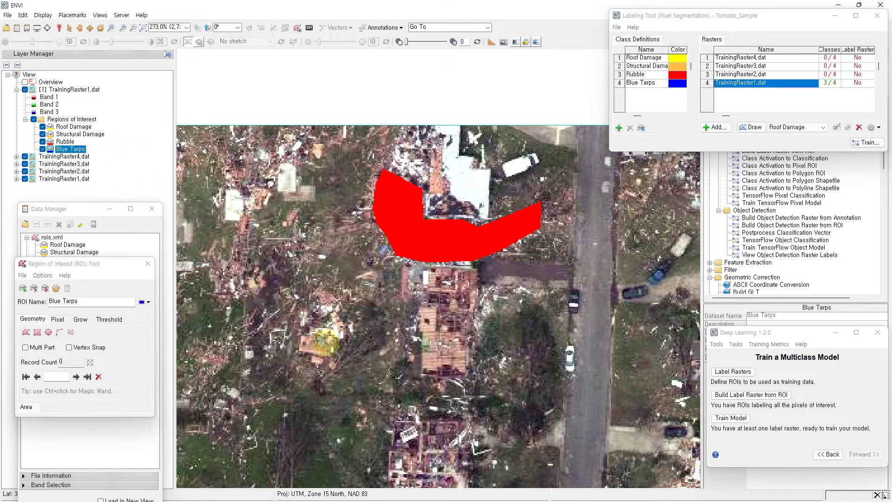
scroll(325, 251, "up", 4)
left_click_drag(461, 235, 483, 267)
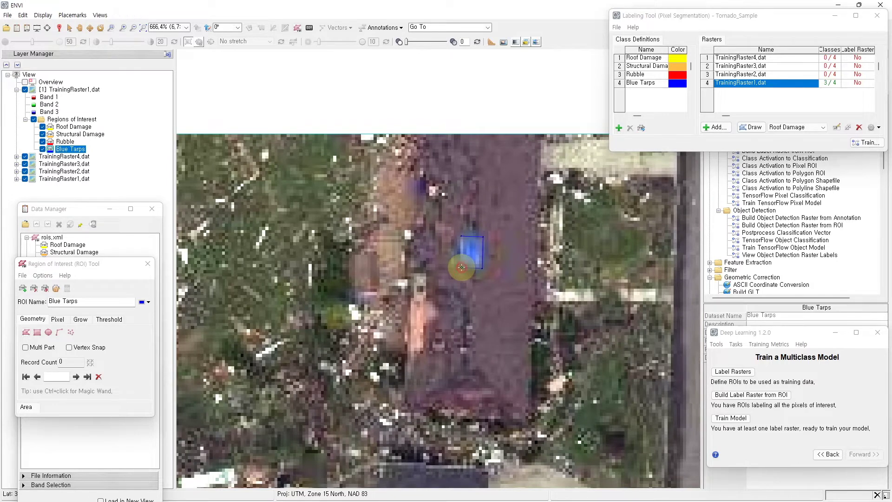
right_click(460, 237)
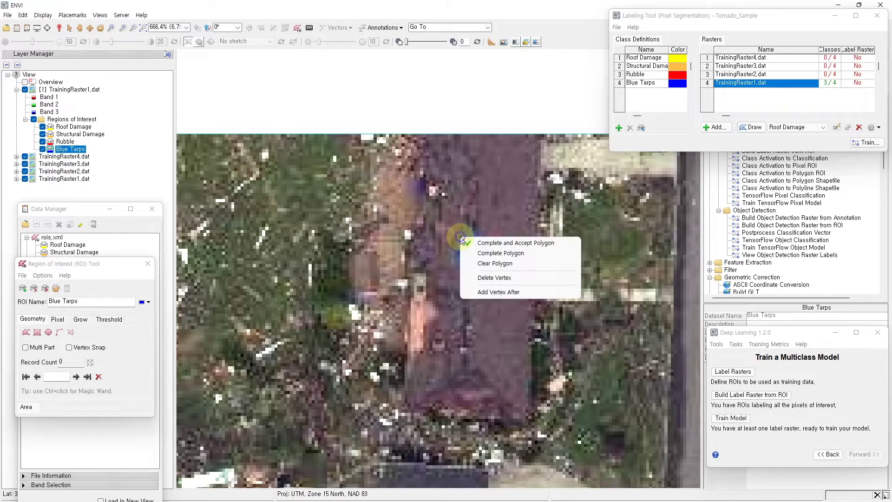
left_click(467, 242)
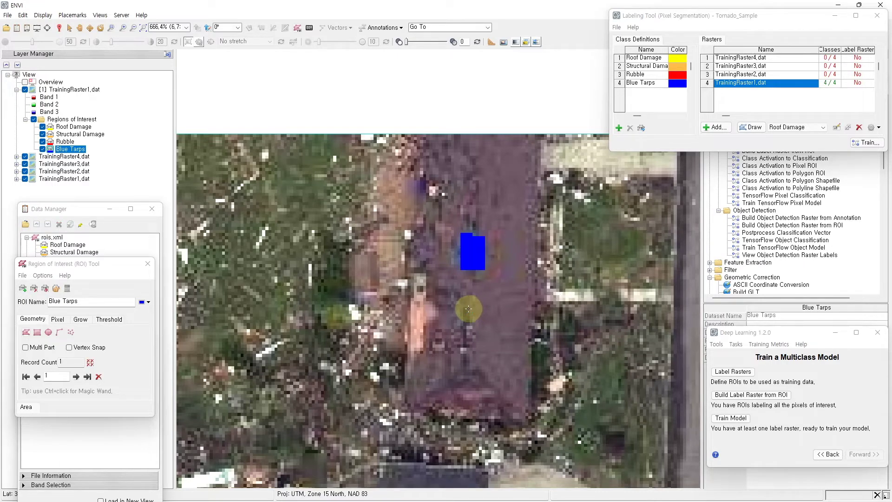
Draw and accept a second Blue Tarps polygon over the tarp on the brown roof near the raster's northeast corner
scroll(528, 353, "down", 3)
scroll(476, 332, "down", 1)
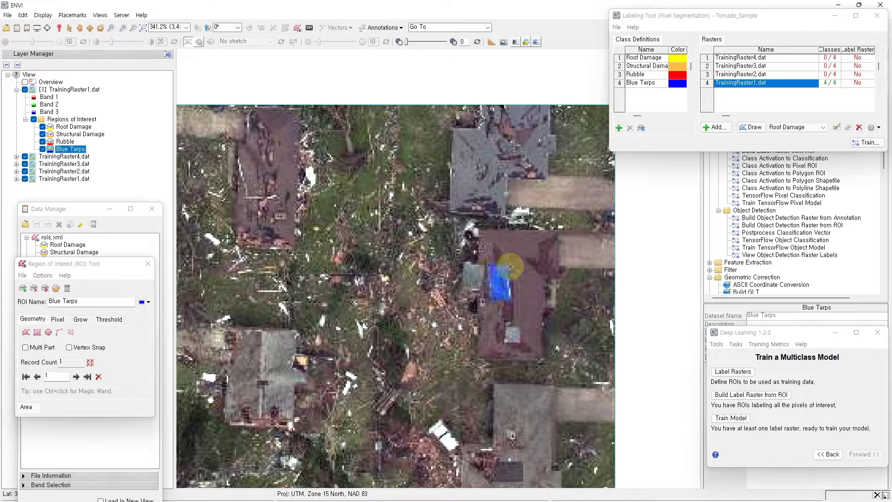
left_click_drag(510, 268, 511, 301)
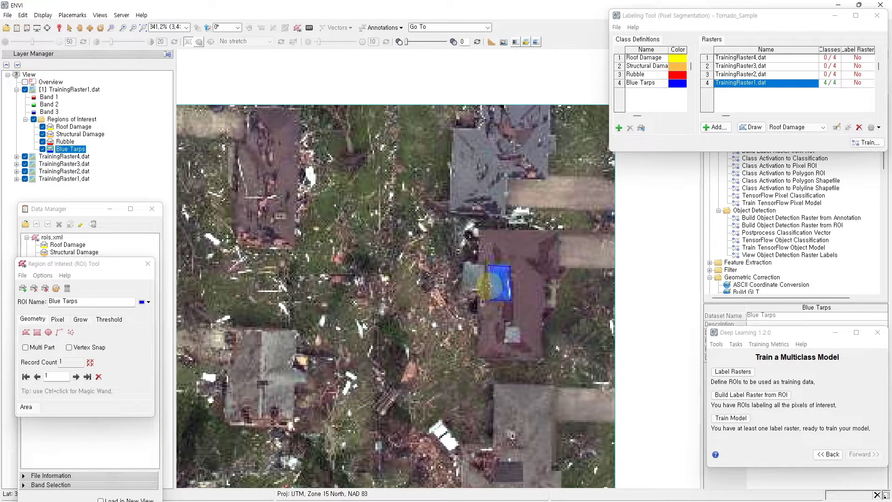
left_click(488, 267)
right_click(489, 268)
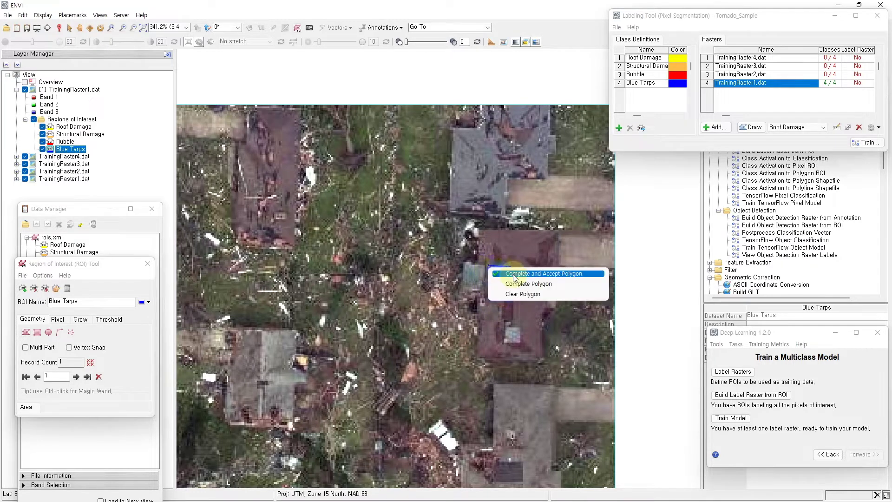
left_click(507, 274)
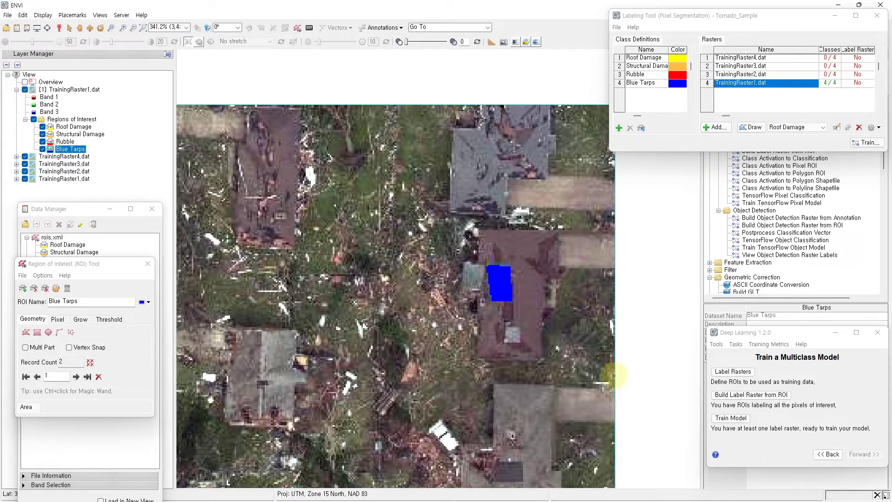
Import TrainingRaster1ROIs.xml from the tornado folder into TrainingRaster1.dat, accepting the matching of input ROIs to class definitions
scroll(583, 393, "down", 5)
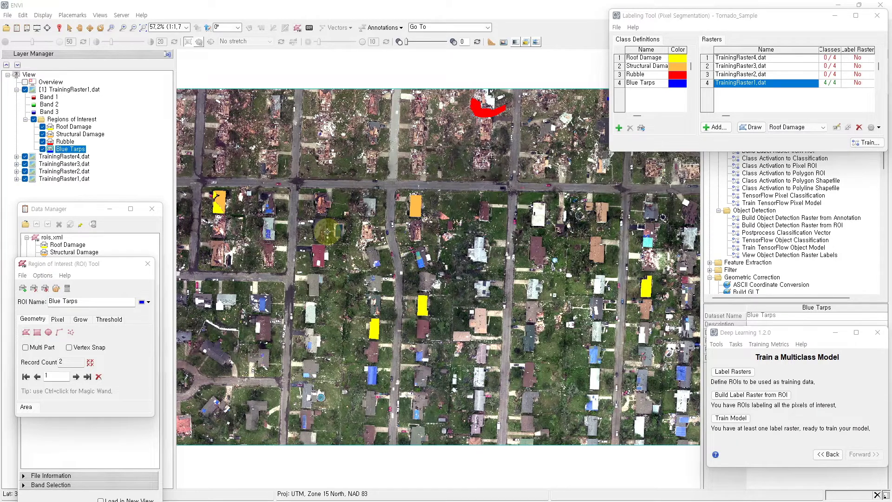
left_click_drag(752, 16, 401, 178)
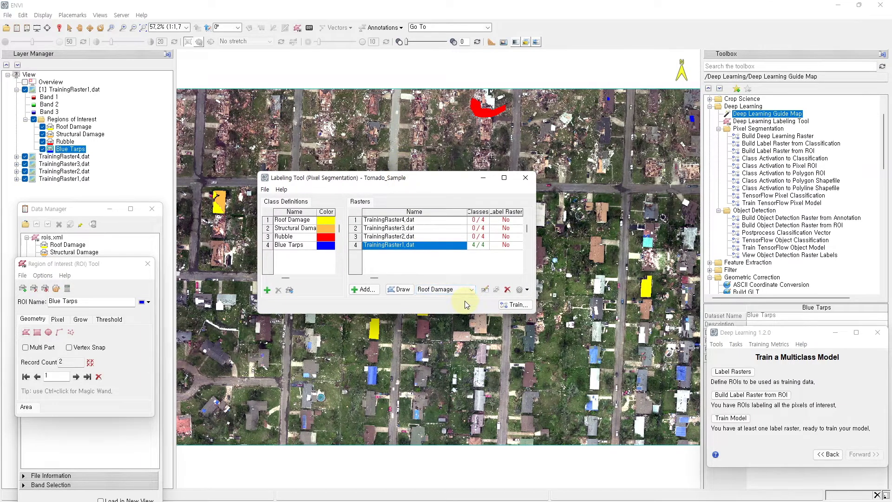
left_click(527, 291)
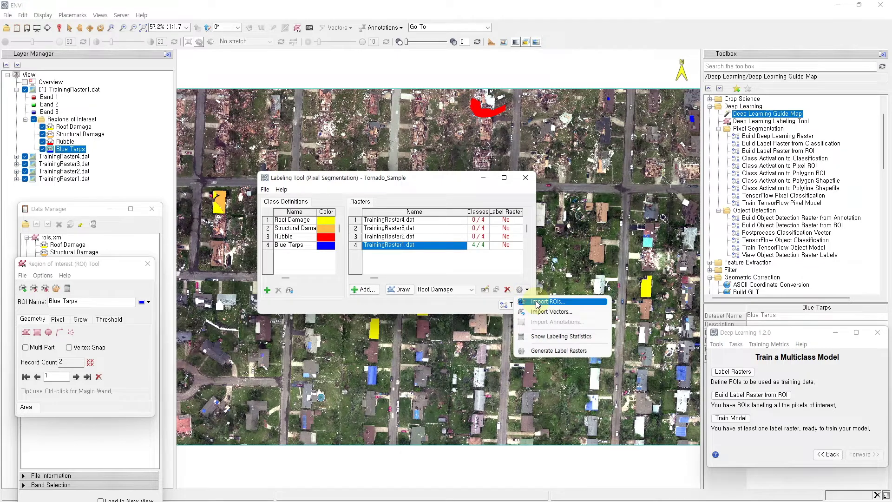
left_click(536, 302)
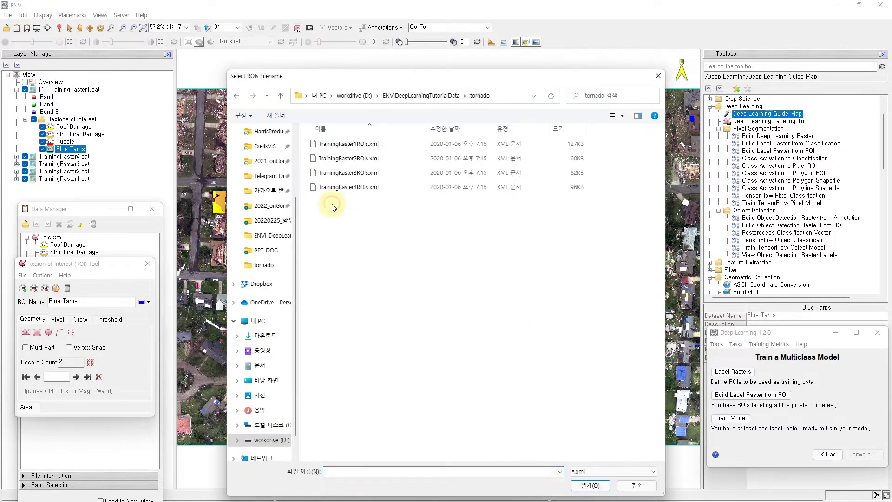
left_click(350, 147)
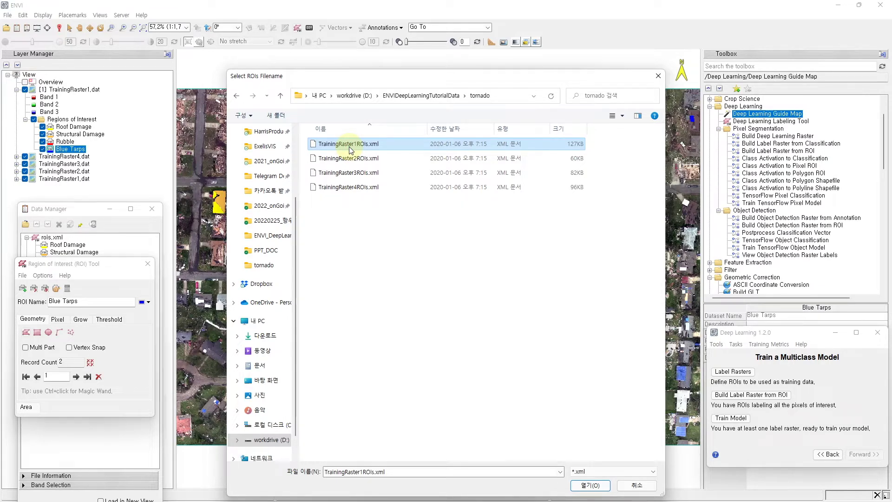
left_click(596, 489)
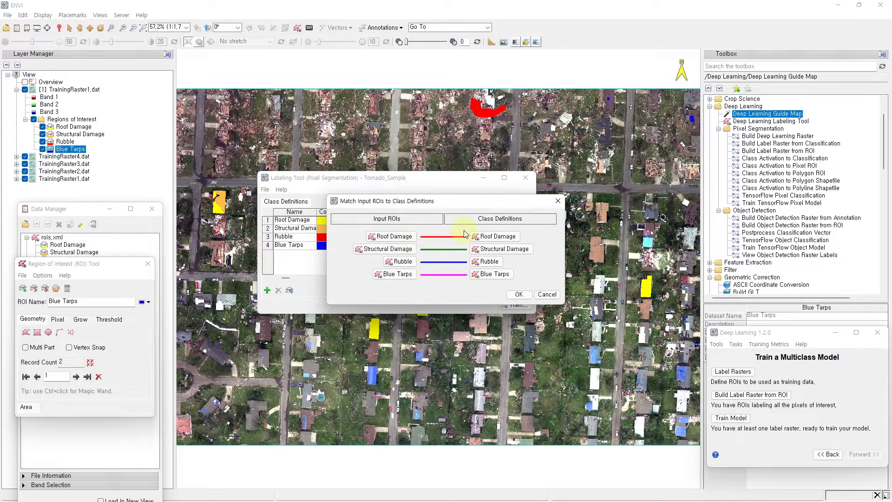
left_click(523, 295)
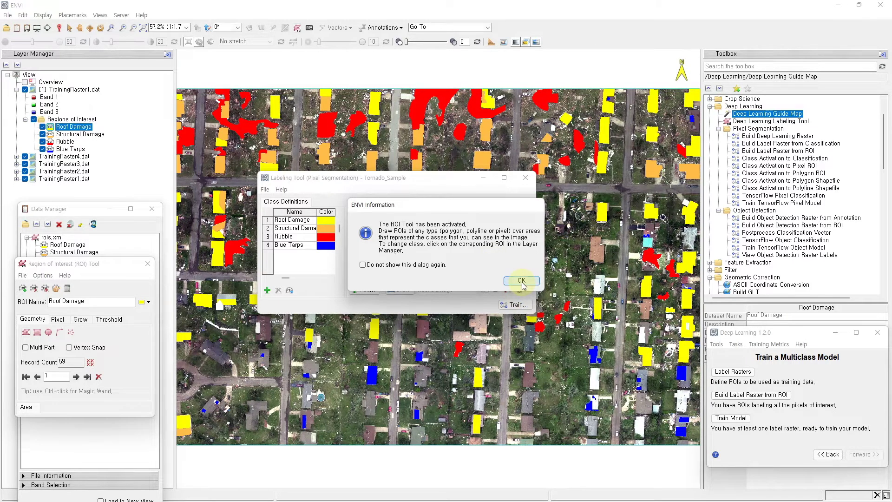
left_click(520, 281)
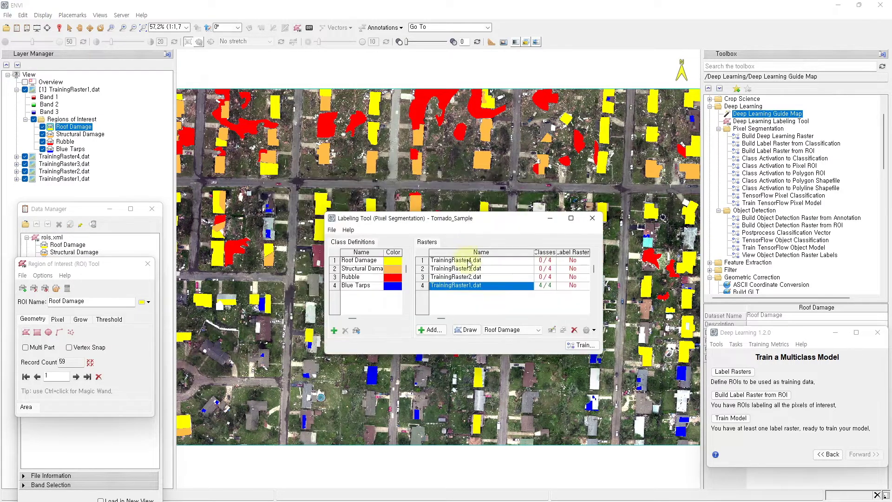
Import TrainingRaster2ROIs.xml from the tornado folder into TrainingRaster2.dat, accepting the matching of input ROIs to class definitions
left_click(466, 278)
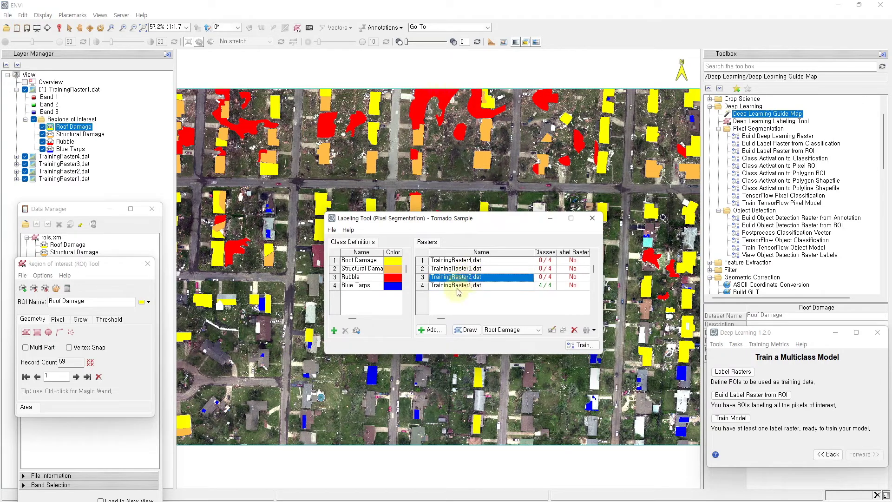
left_click(590, 330)
left_click(600, 340)
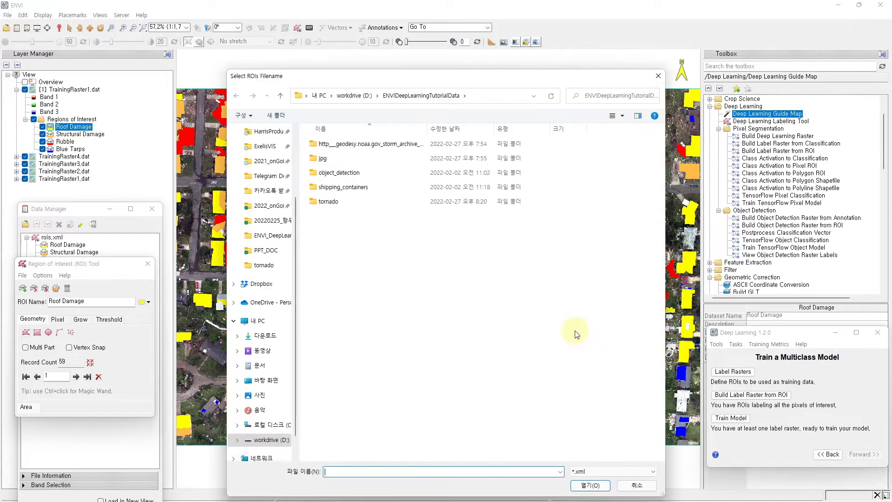
double_click(324, 201)
left_click(351, 161)
left_click(599, 486)
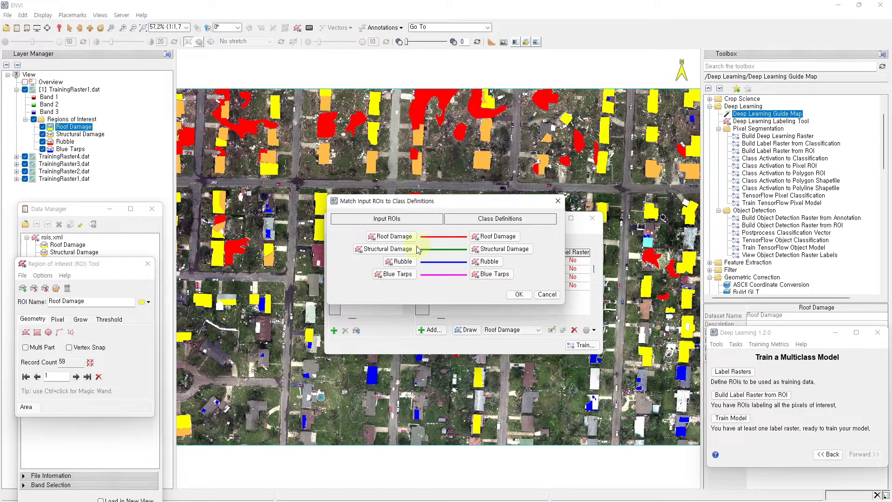
left_click(519, 294)
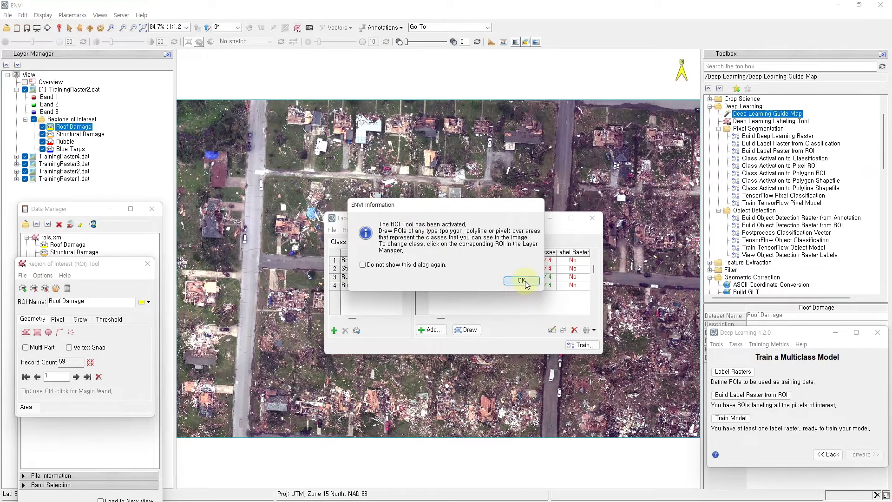
left_click(522, 281)
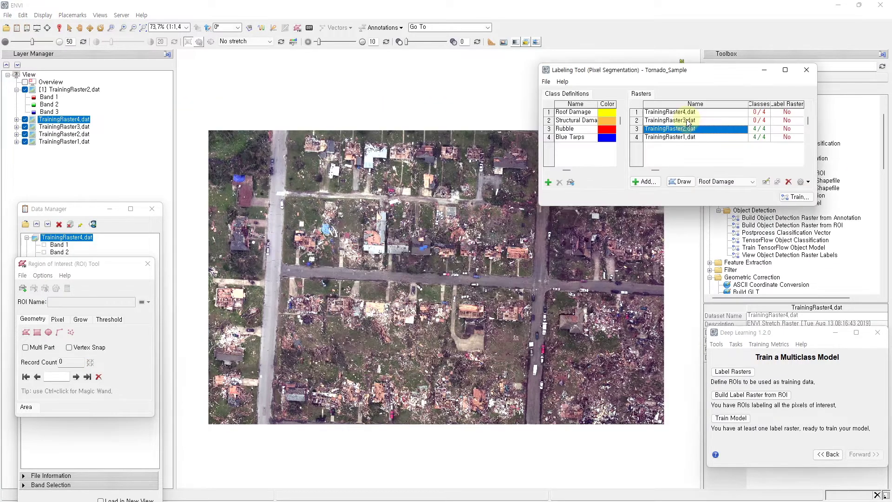
Import TrainingRaster3ROIs.xml from the tornado folder into TrainingRaster3.dat, accepting the matching of input ROIs to class definitions
left_click(687, 121)
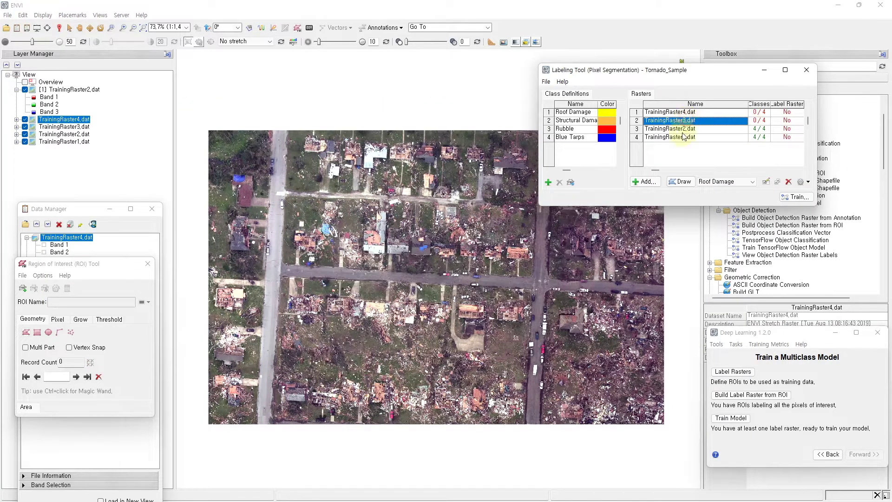
left_click(808, 182)
left_click(814, 194)
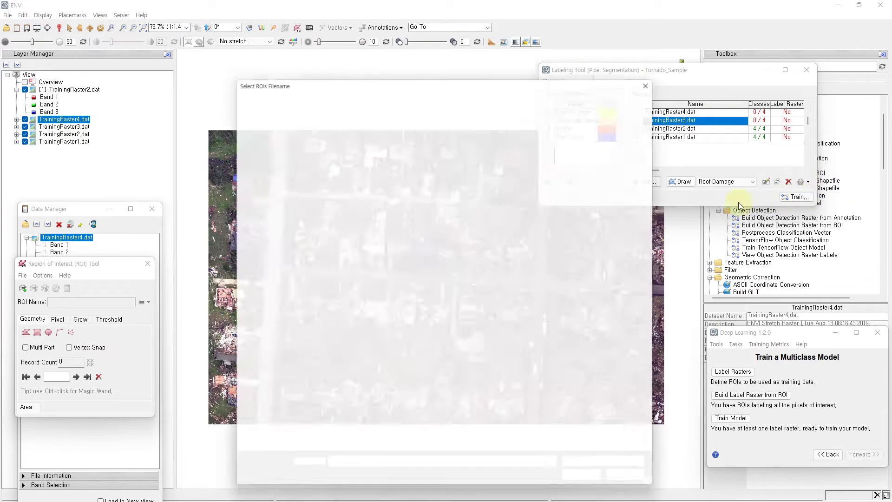
left_click(333, 202)
double_click(333, 202)
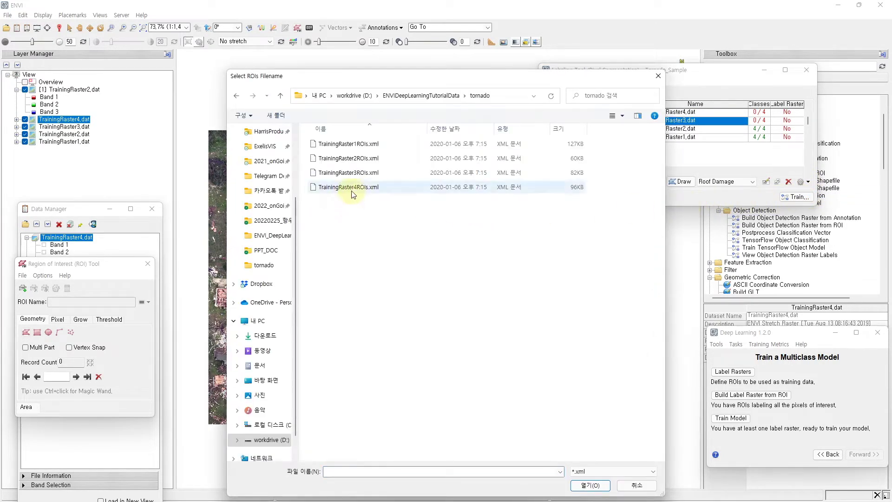
left_click(349, 173)
left_click(592, 485)
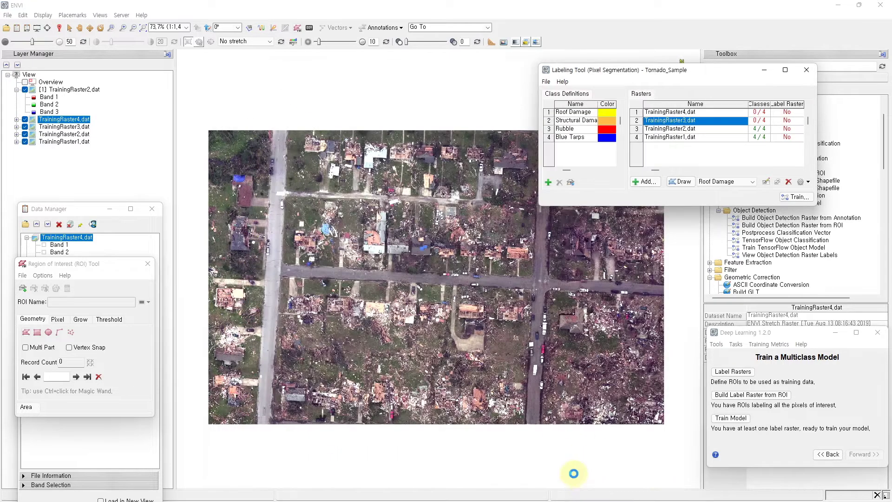
left_click(519, 294)
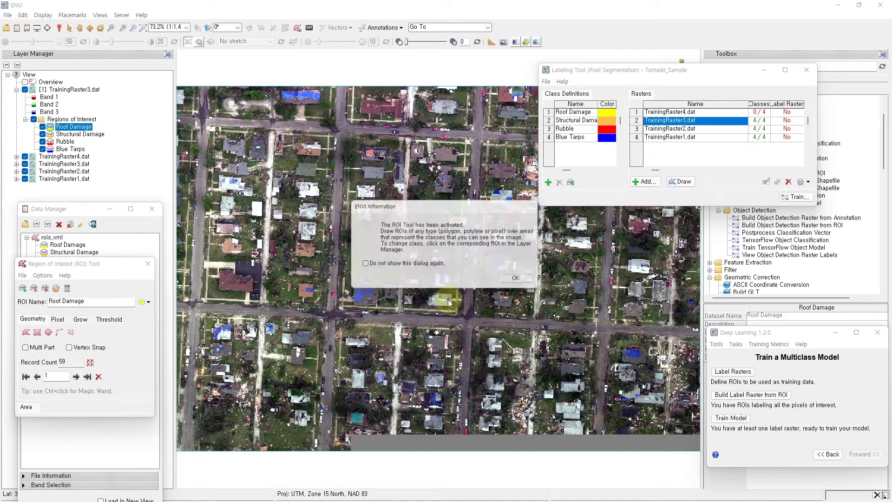
left_click(518, 280)
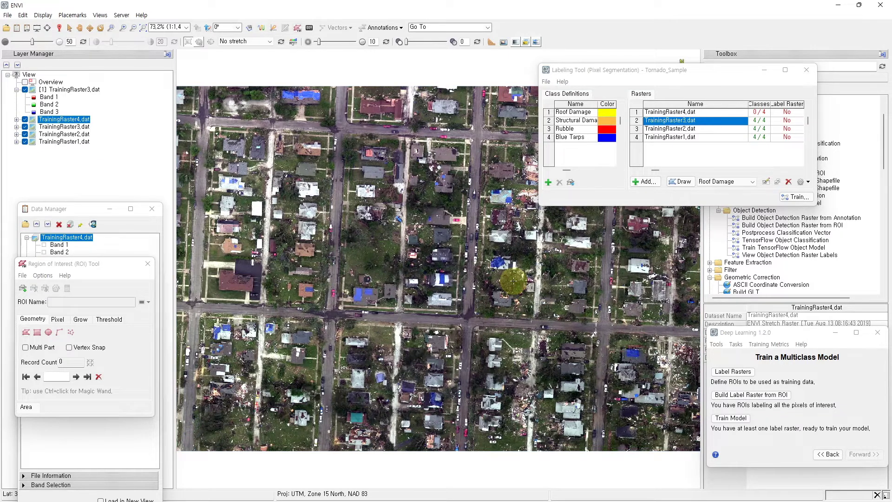
Import TrainingRaster4ROIs.xml from the tornado folder into TrainingRaster4.dat, accepting the matching of input ROIs to class definitions
left_click(711, 111)
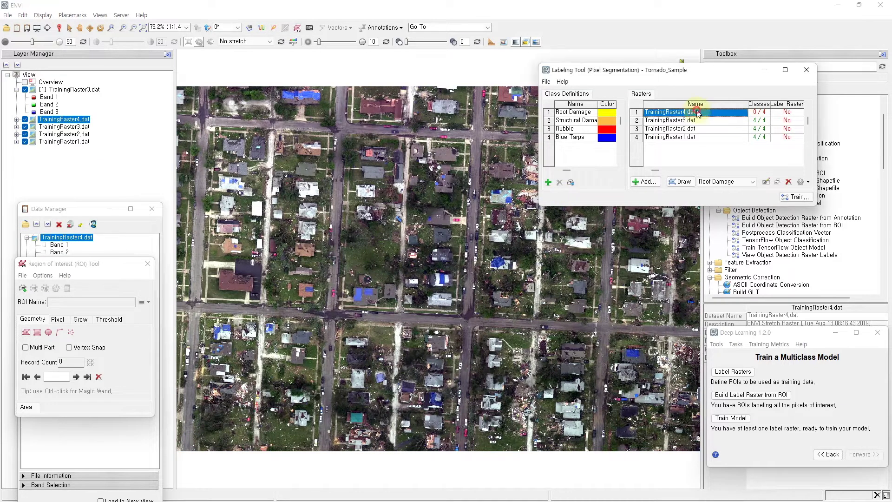
left_click(808, 182)
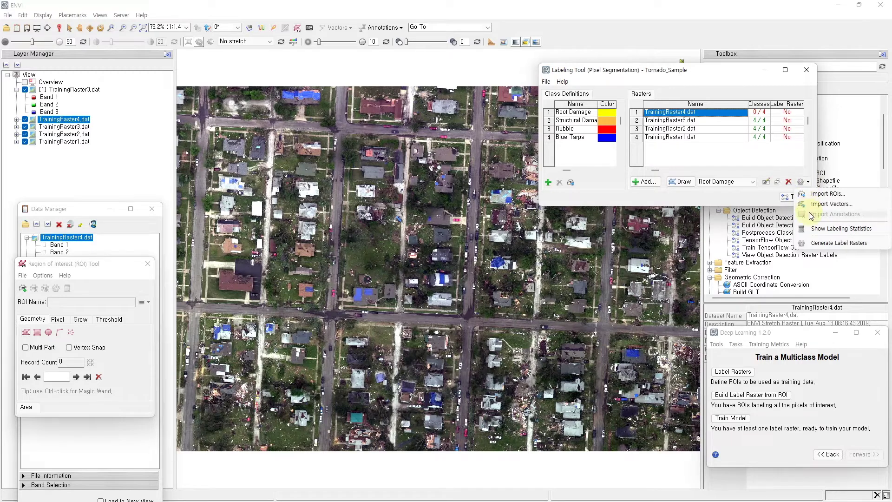
left_click(815, 193)
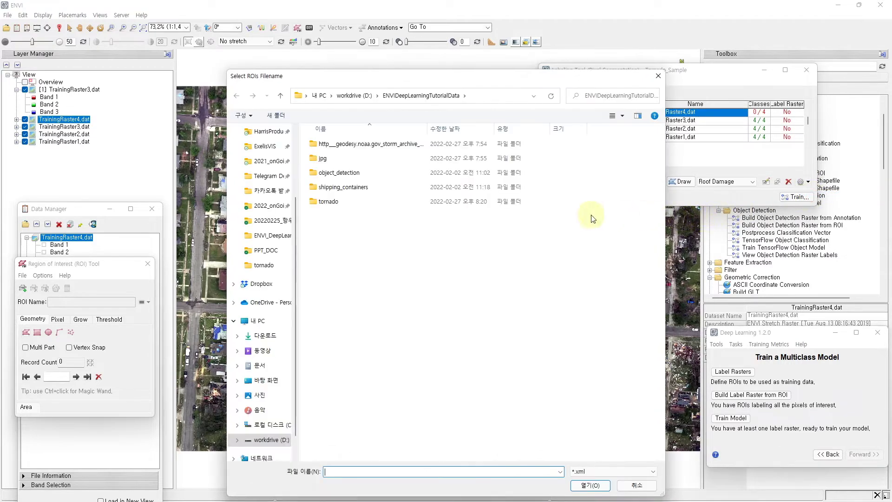
double_click(328, 202)
left_click(348, 187)
left_click(590, 485)
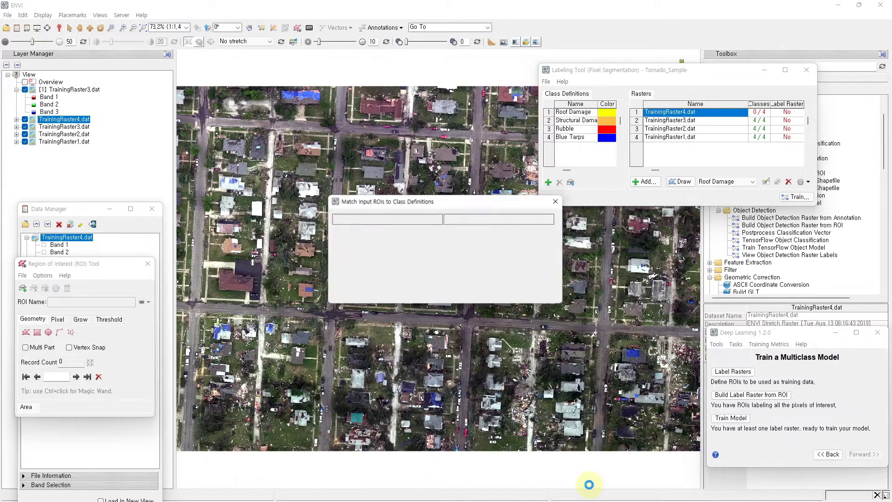
left_click(519, 294)
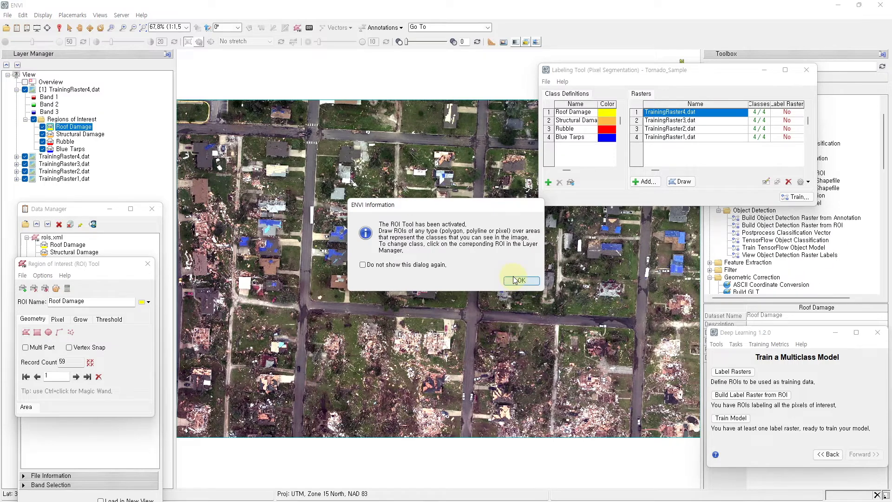
left_click(515, 280)
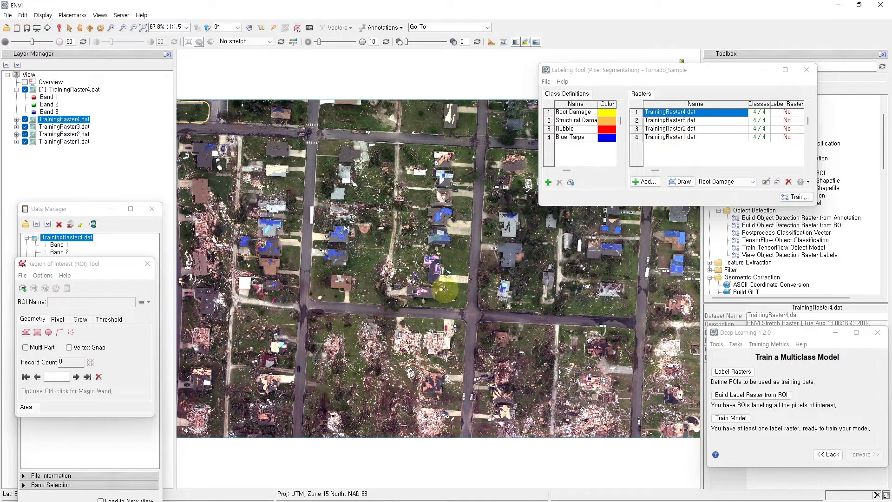
Display the ROIs on TrainingRaster4.dat to check them, and remove that labeling layer from the view
left_click_drag(722, 71, 554, 191)
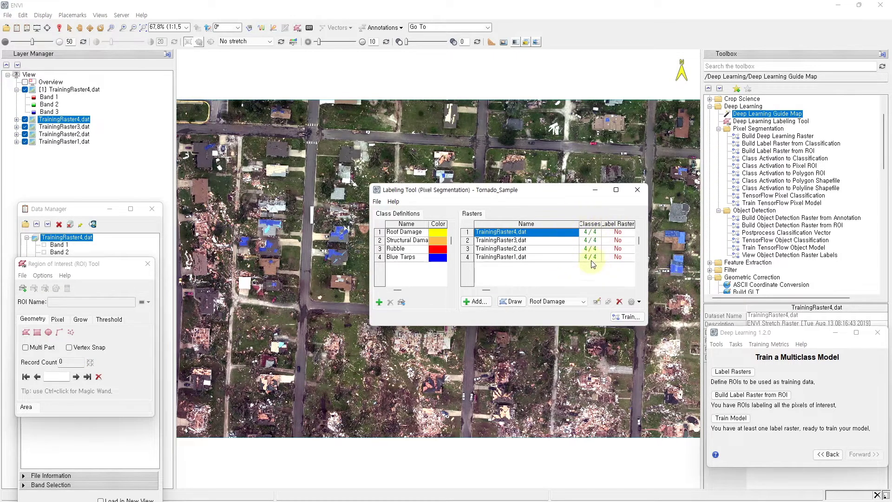
double_click(548, 232)
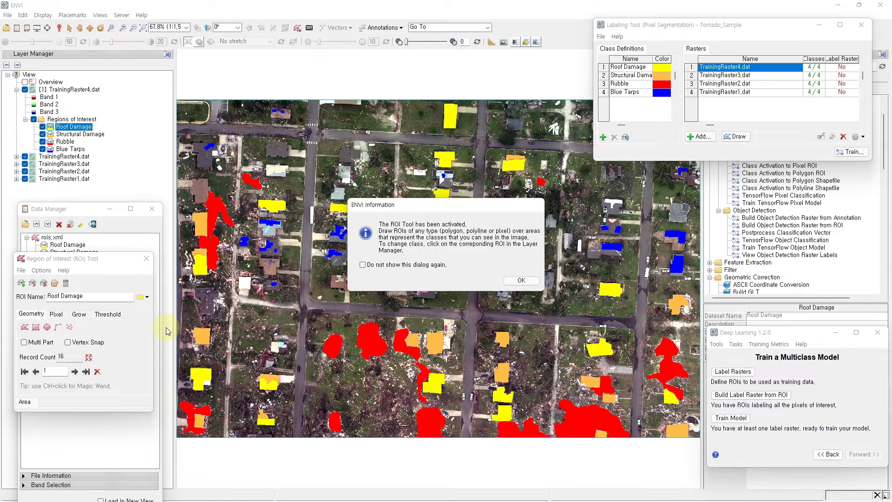
left_click(521, 280)
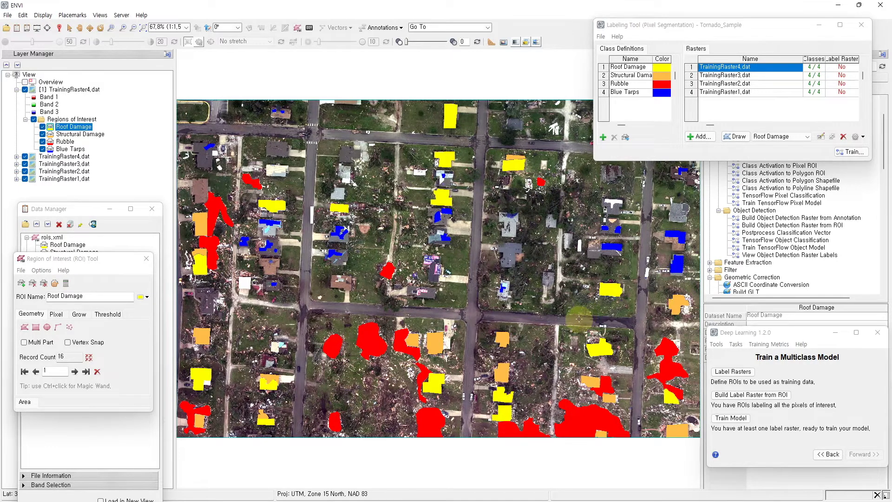
left_click(67, 90)
right_click(64, 91)
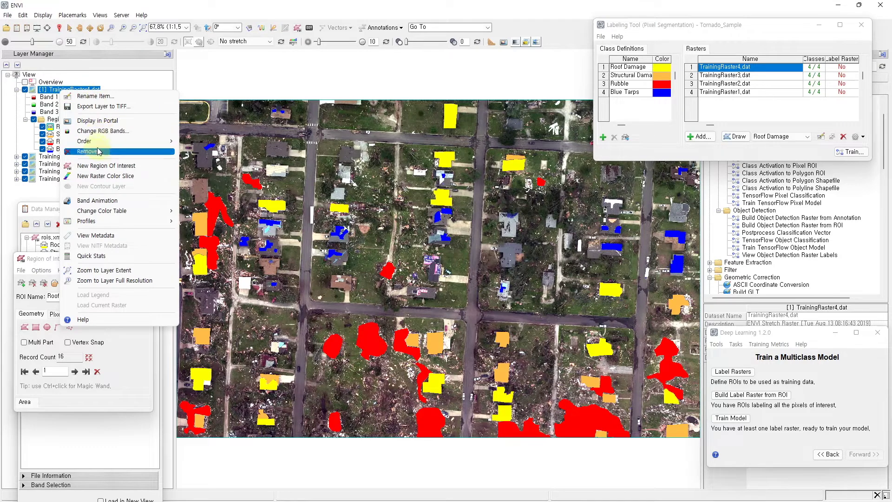
left_click(98, 153)
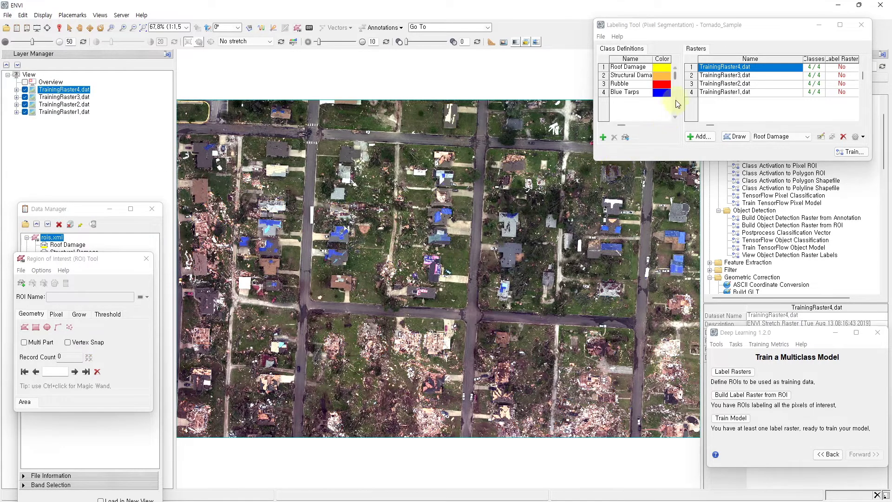
Display TrainingRaster2.dat with its ROIs for all four damage classes to check the labels
left_click(726, 75)
left_click(739, 84)
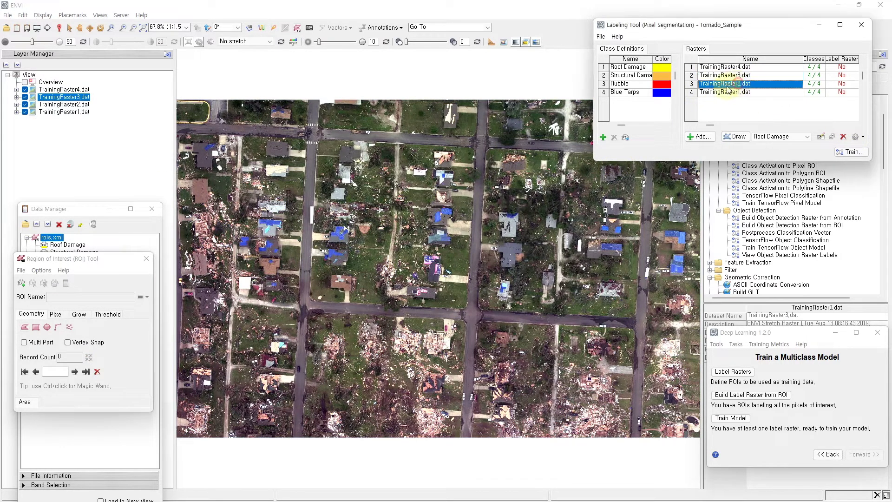
left_click(739, 138)
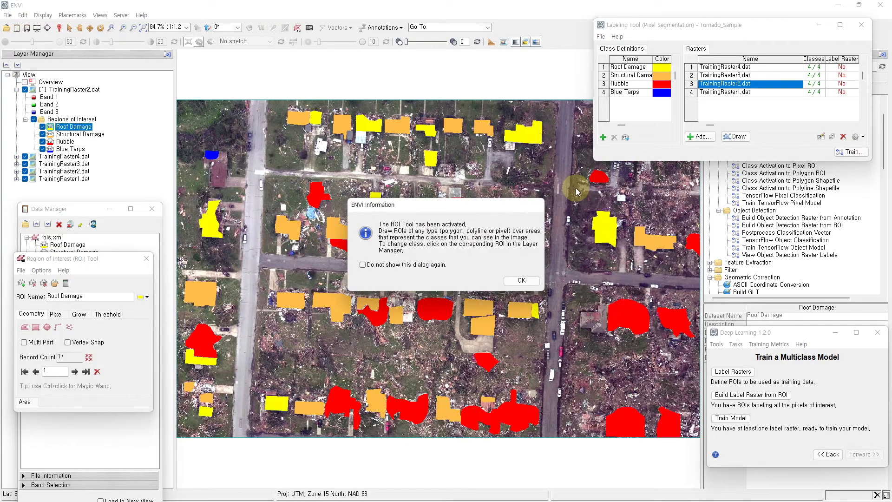
left_click(513, 280)
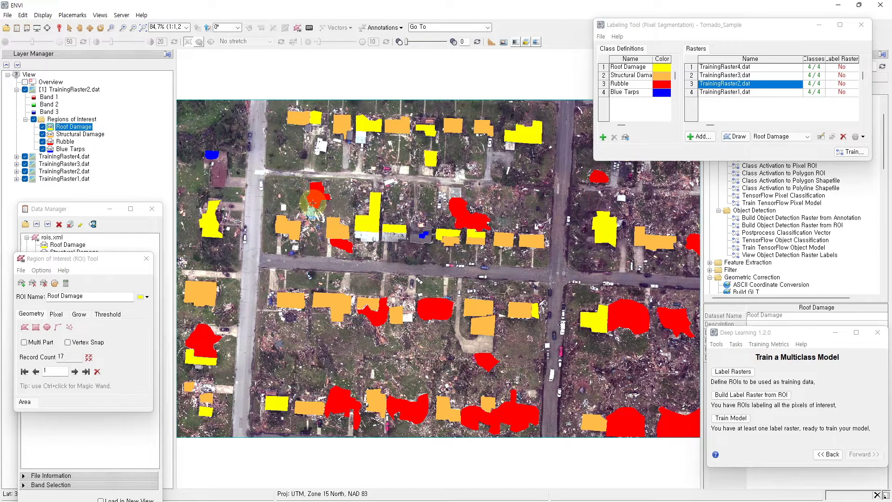
Show the project's labeling statistics, review the shape and pixel counts per class for every training raster, and close the report
left_click(858, 137)
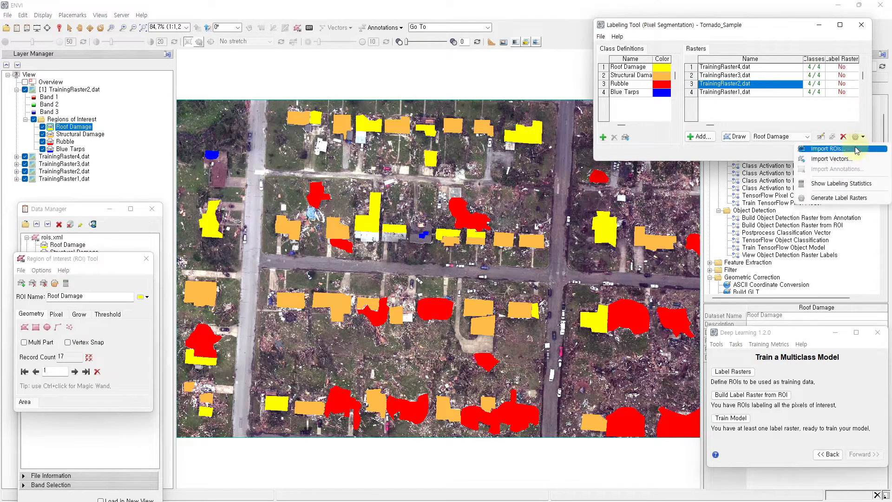
left_click(857, 185)
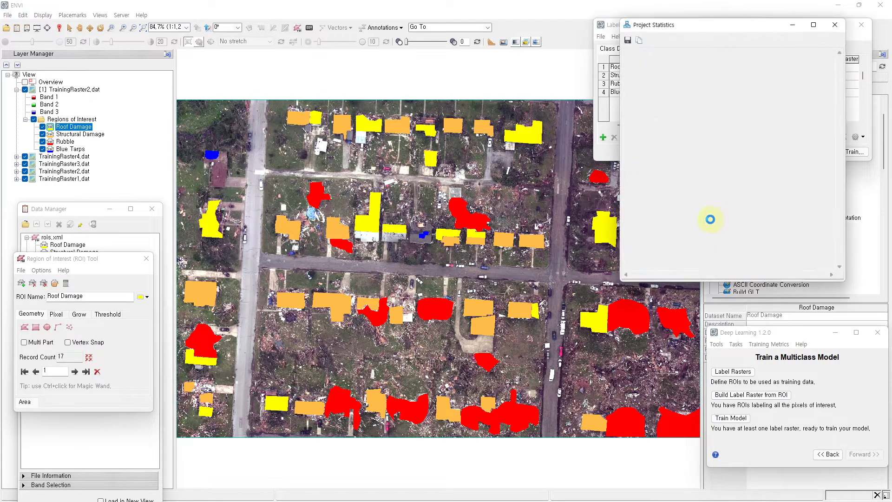
left_click_drag(742, 25, 402, 153)
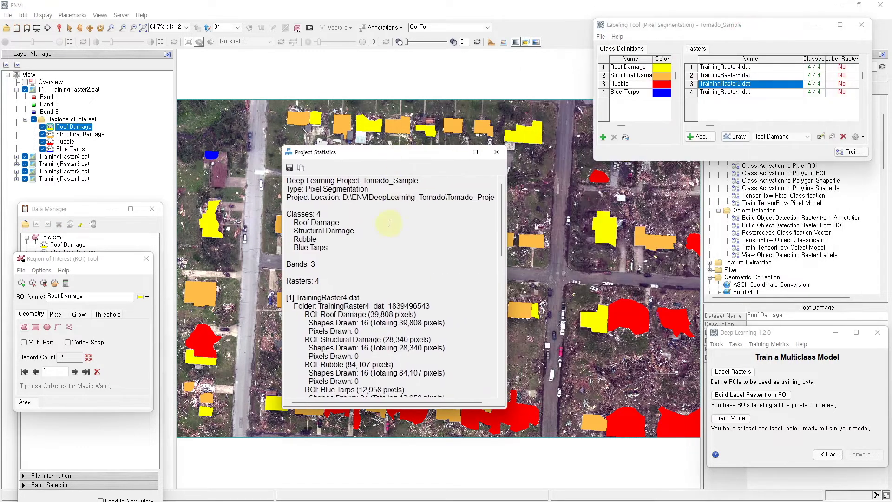
scroll(375, 302, "down", 1)
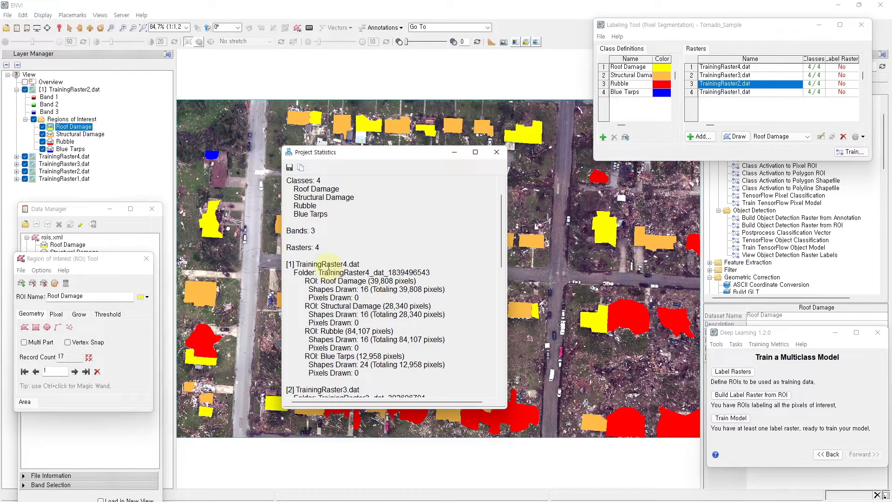
scroll(367, 286, "down", 1)
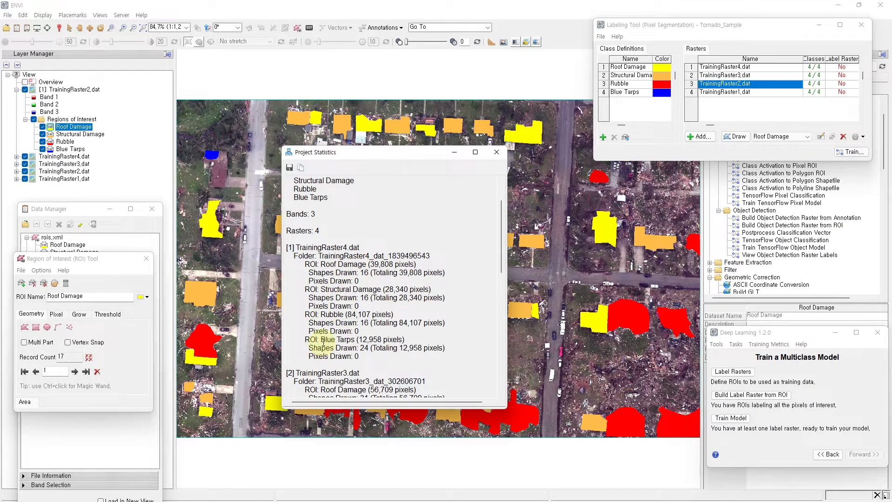
scroll(367, 344, "down", 7)
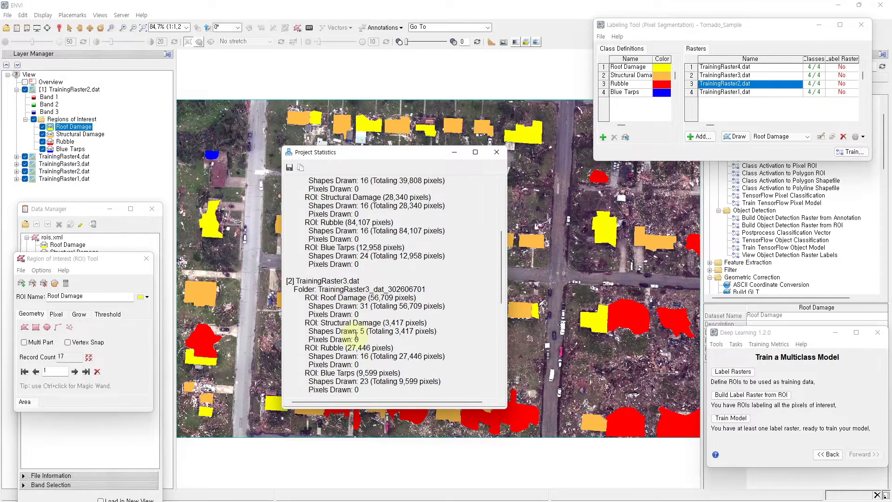
scroll(356, 341, "down", 7)
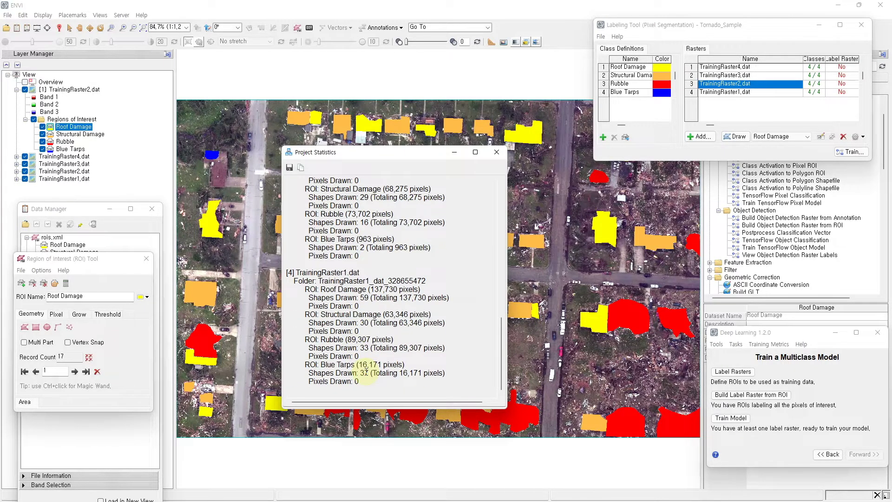
left_click(495, 153)
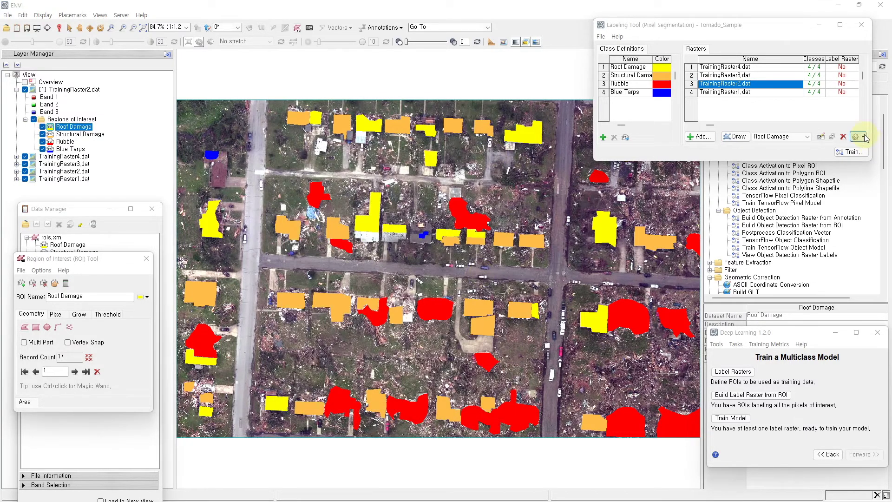
Generate the label rasters for all four training rasters in the Tornado_Sample project
left_click(863, 136)
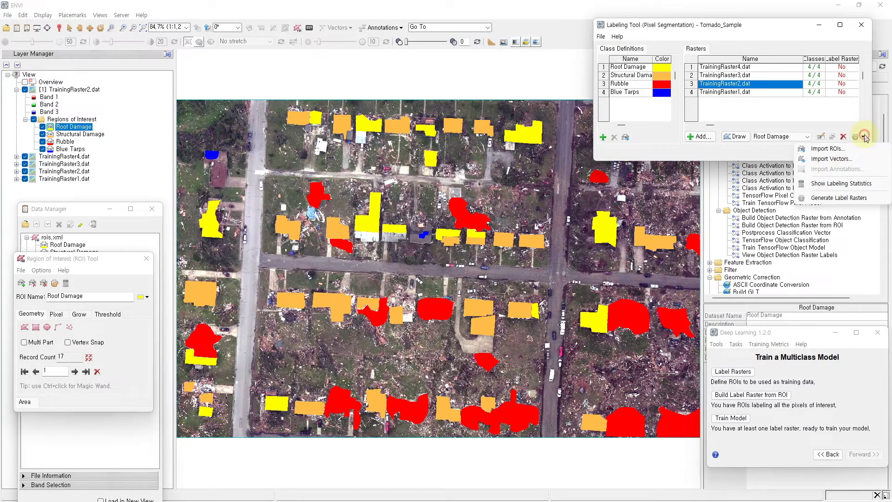
left_click(845, 199)
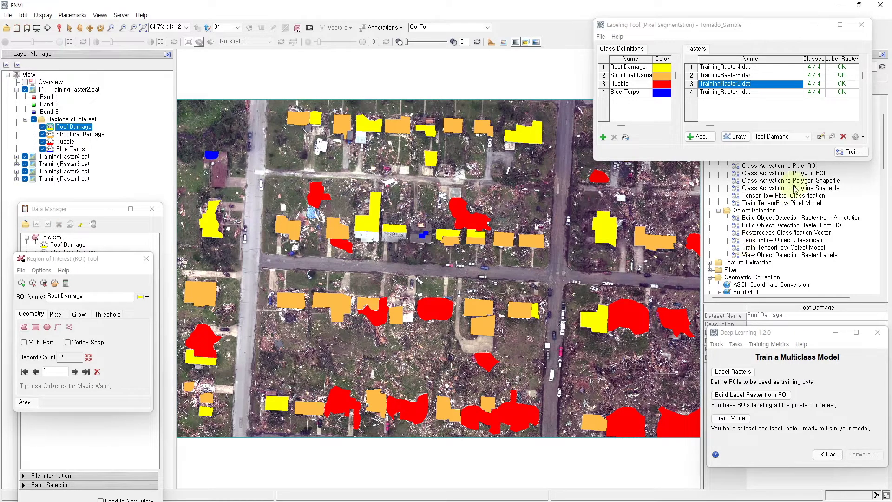
left_click(857, 136)
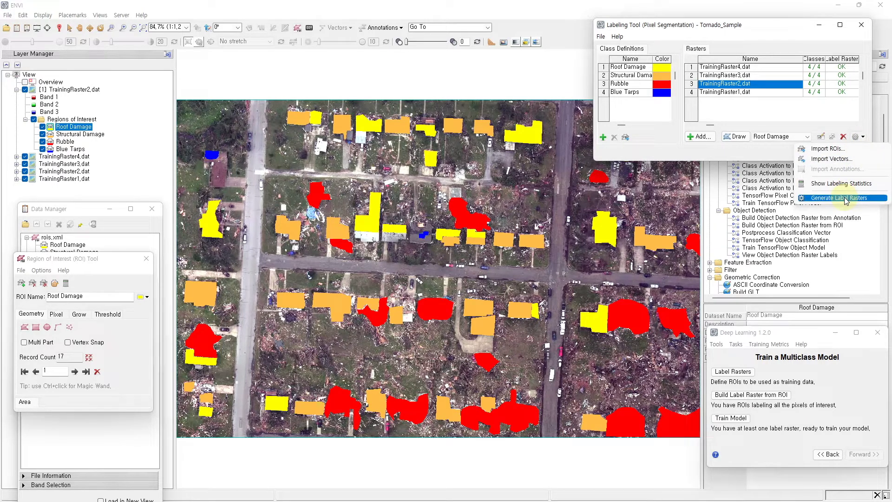
left_click(775, 155)
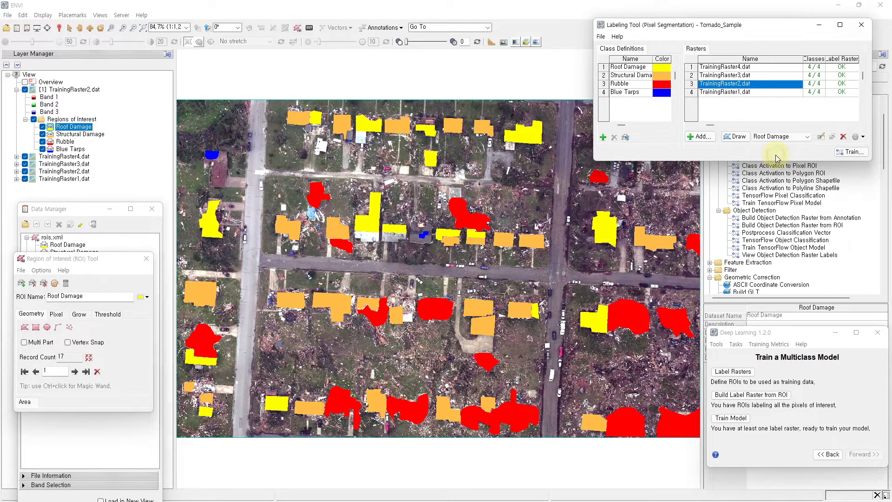
Switch to File Explorer and open the TrainingRaster1_dat_328655472 folder inside Tornado_Project to inspect the generated label raster files
key("alt+Tab")
left_click_drag(489, 61, 463, 74)
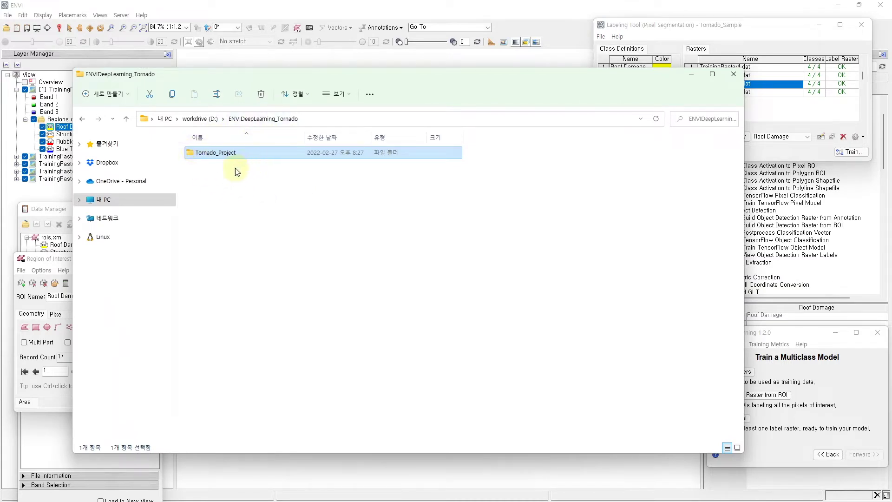
double_click(215, 153)
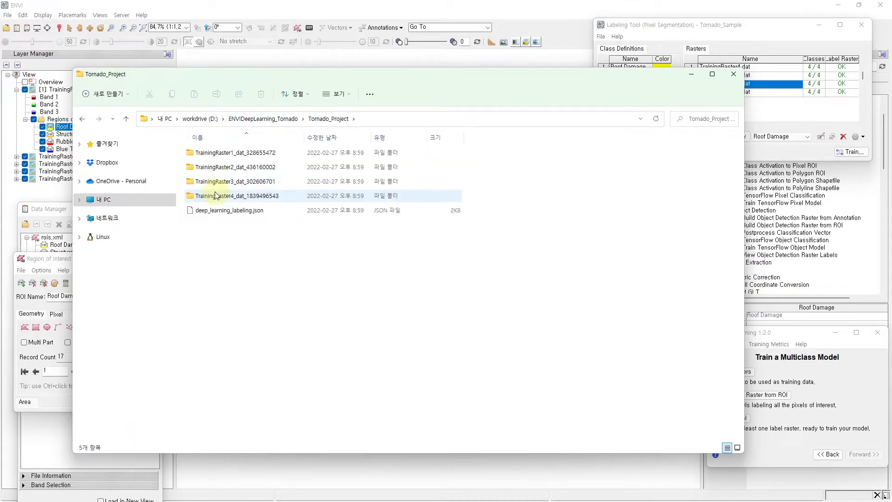
double_click(226, 153)
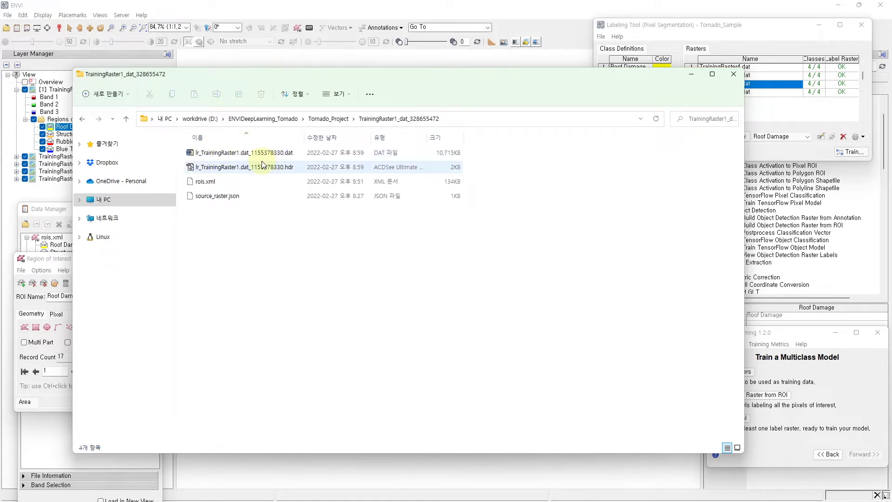
Open the model training settings and set every class's blur distance to 1–8, class weight to 0–8 and loss weight to 0.5
left_click(858, 136)
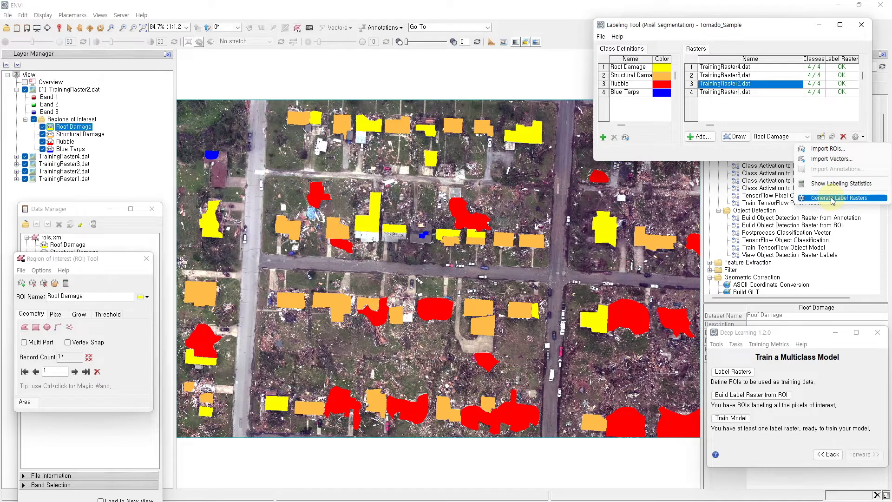
left_click(768, 152)
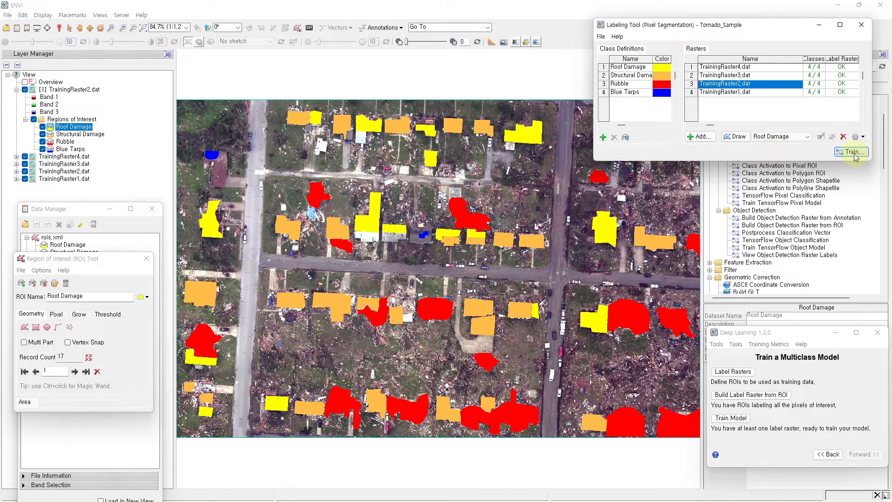
left_click(853, 154)
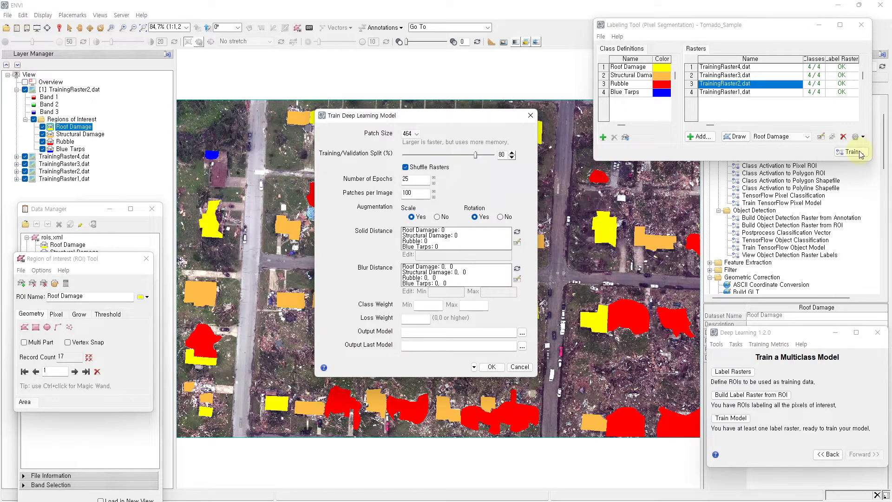
left_click_drag(436, 118, 427, 124)
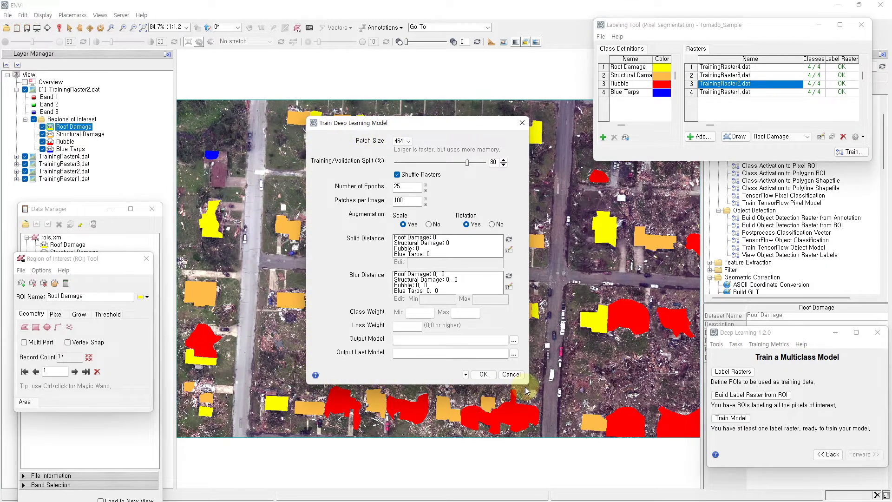
left_click(483, 374)
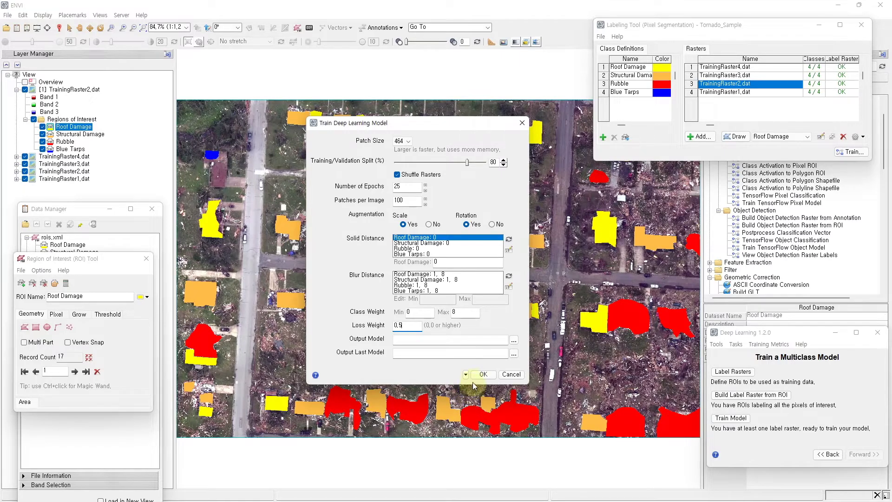
Set the output model file to TrainingModel_v1.h5 in the ENVIDeepLearning_Tornado folder
left_click(513, 340)
type("Trainin")
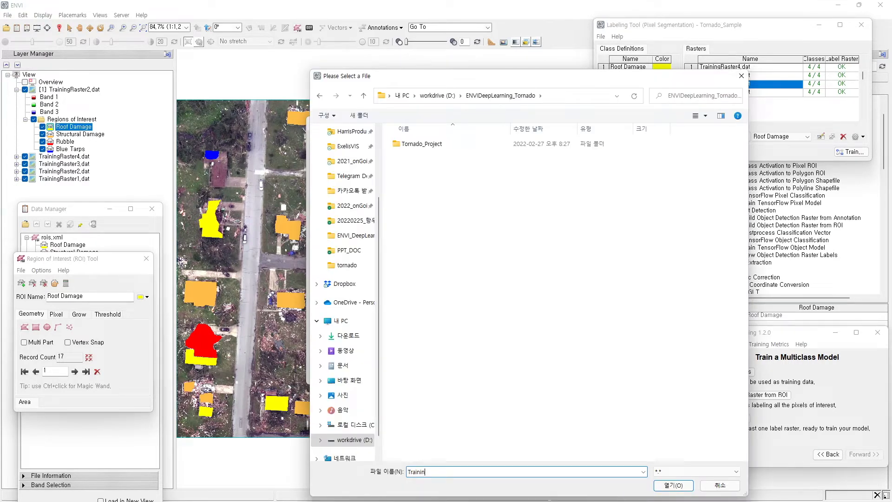
type("gModel_v1.h5")
left_click(667, 486)
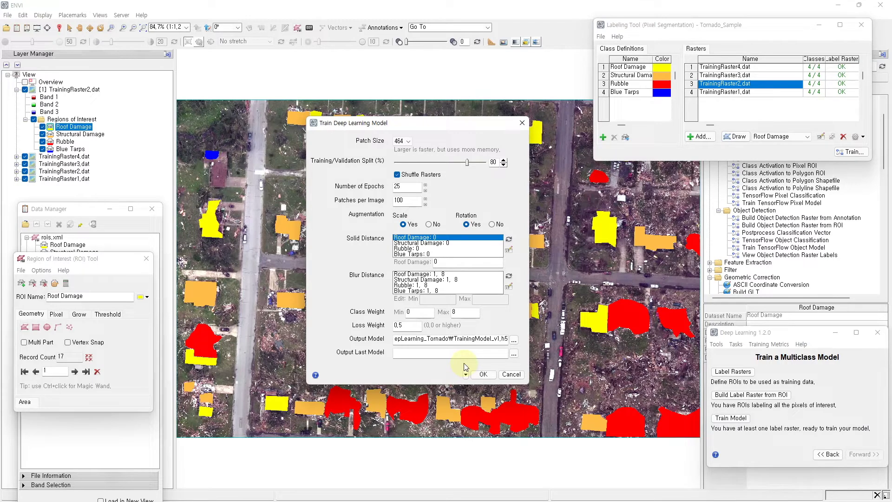
Set the output last model file to TrainingLastModel_v1.h5 in the same folder and start training the model
left_click(514, 353)
type("TrainingLastModel_v1.h6")
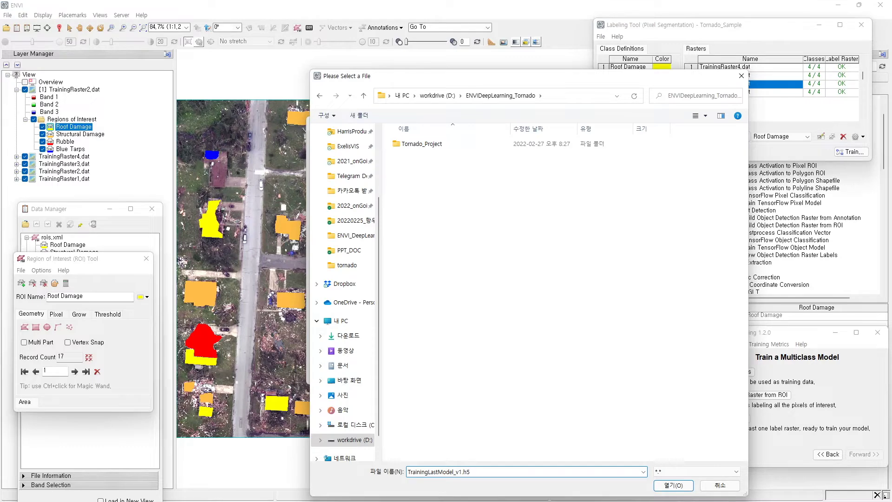
left_click(673, 485)
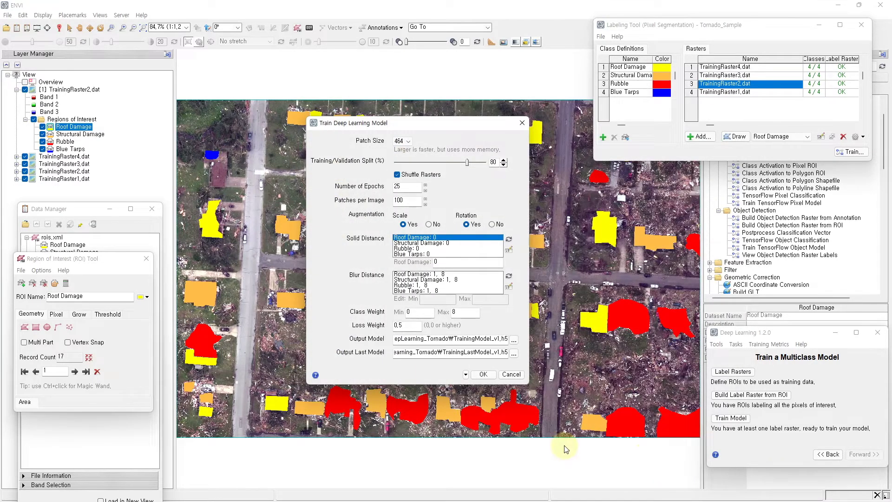
left_click(486, 374)
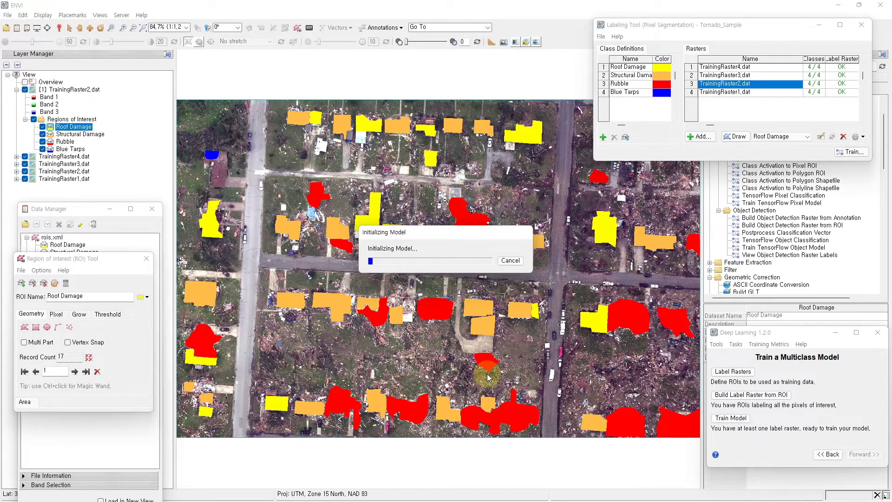
Switch to TensorBoard to review the epoch accuracy and loss curves, and check the trained model files in File Explorer's ENVIDeepLearning_Tornado folder
key("alt+Tab")
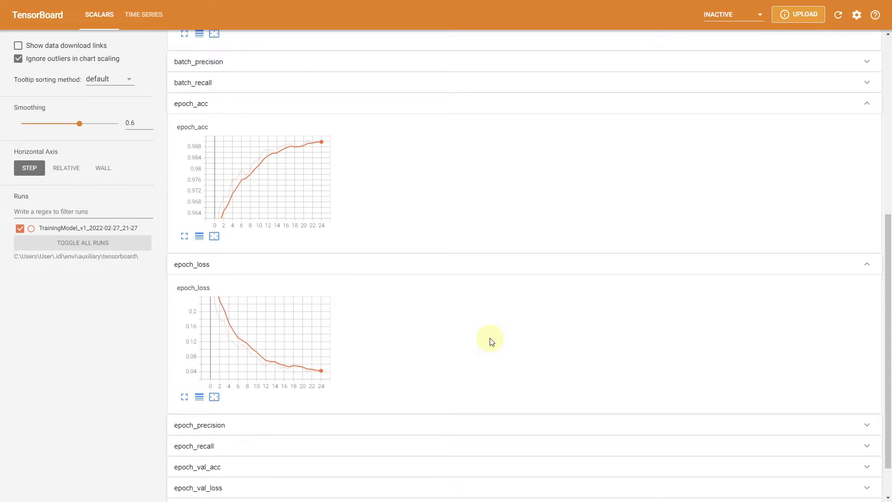
mouse_move(229, 207)
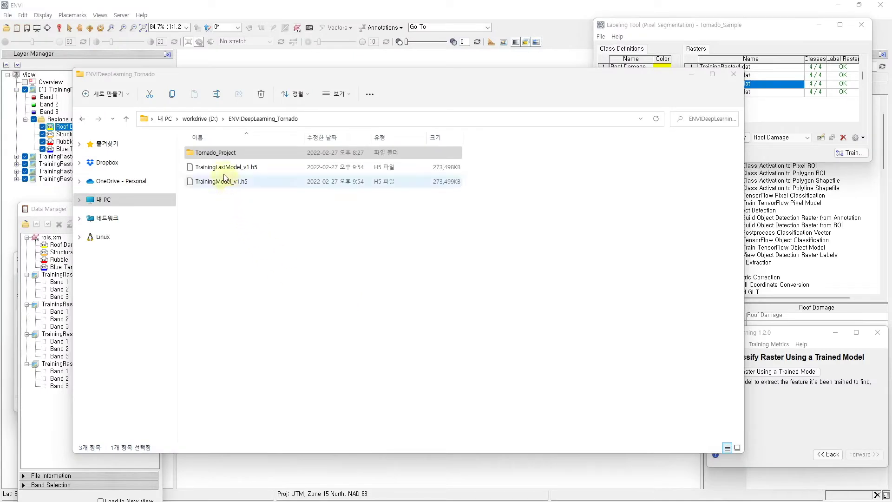
left_click(223, 168)
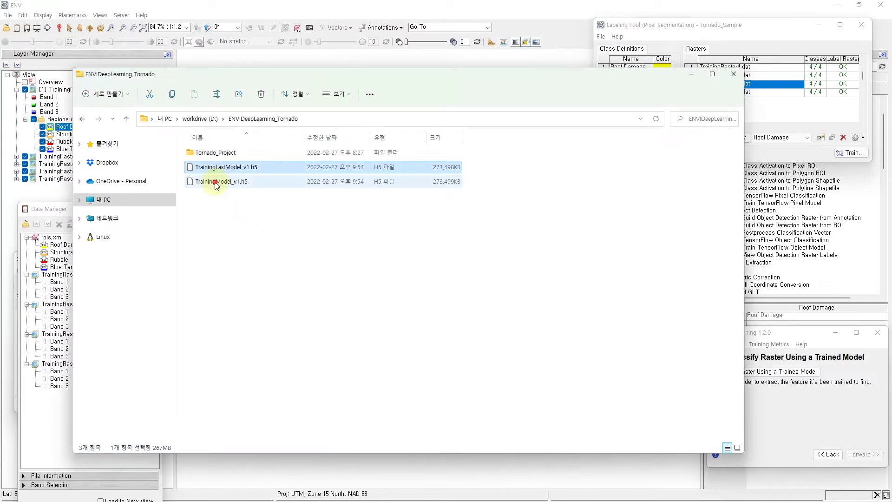
left_click(215, 182)
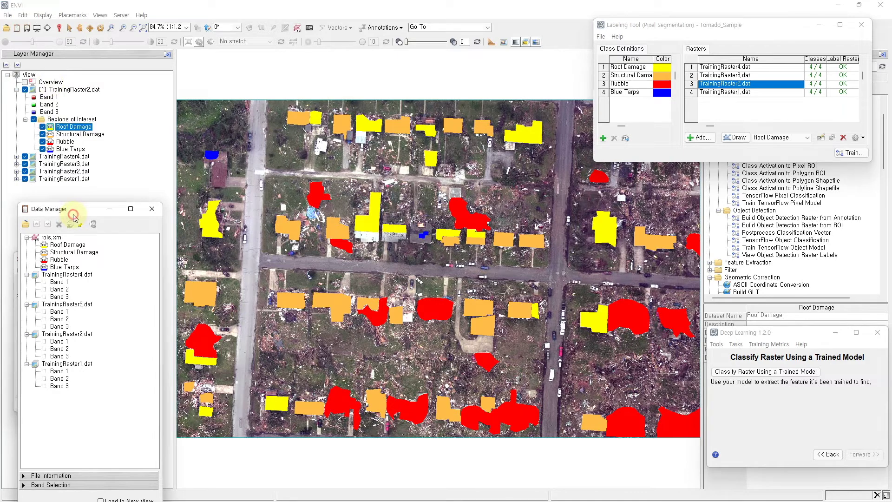
Close the Labeling Tool and all files open in the Data Manager
left_click(861, 25)
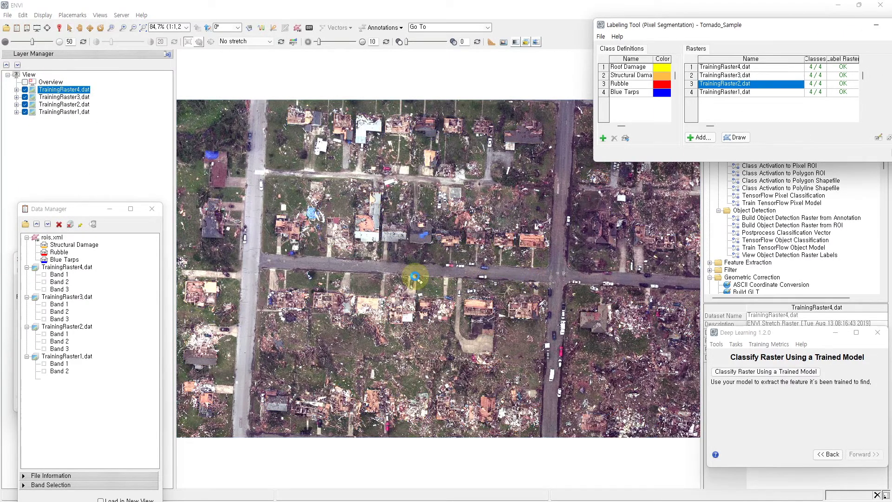
left_click(69, 224)
left_click(428, 278)
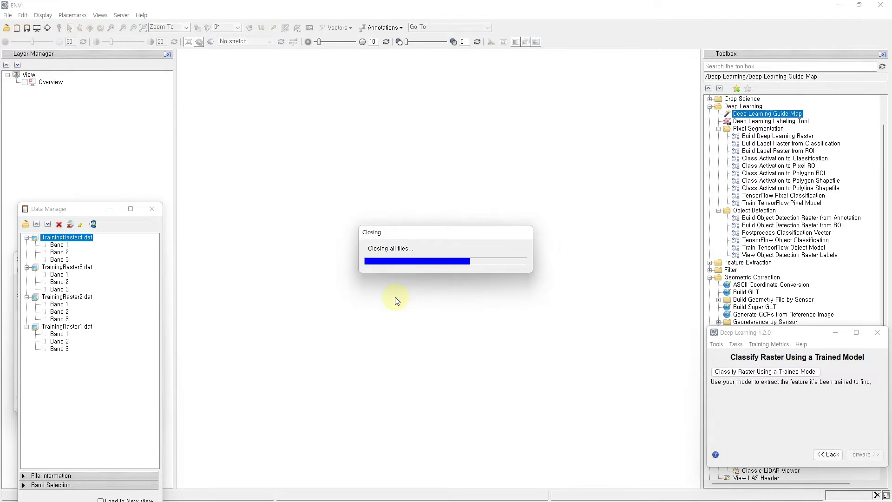
Open ImageToClassify.dat from the tornado tutorial data folder and fit the whole image in the view
left_click(7, 15)
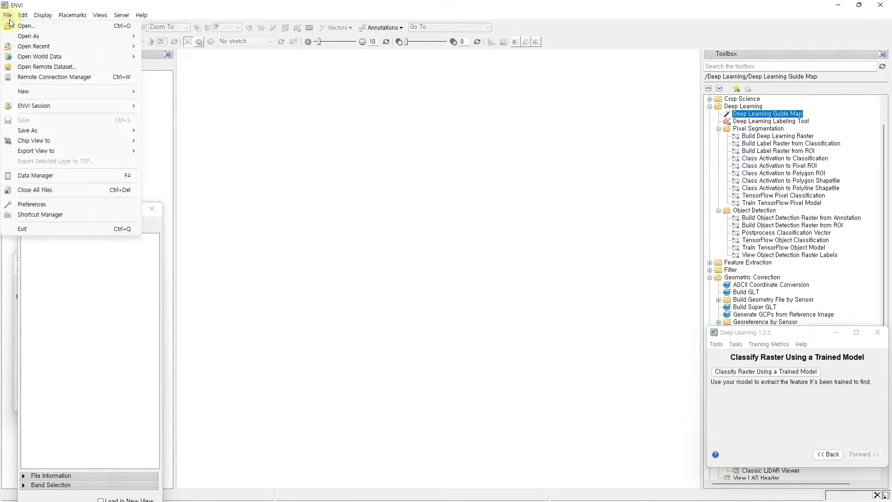
left_click(15, 25)
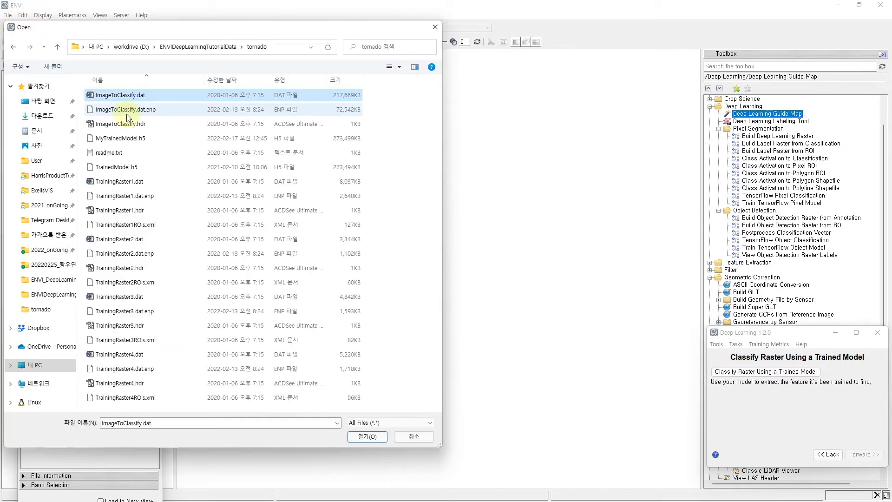
left_click(367, 437)
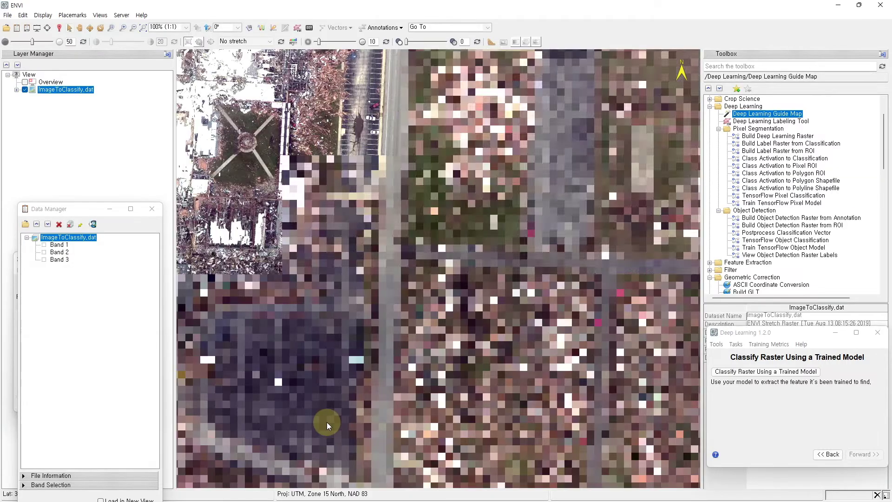
left_click(143, 28)
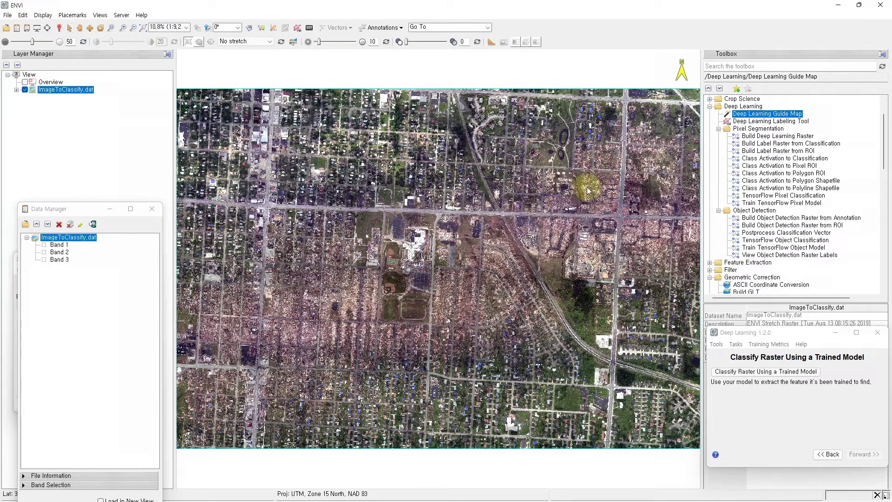
Set up the classification of ImageToClassify.dat with the trained model TrainingModel_v1.h5 from the Deep Learning Guide Map
left_click_drag(790, 326, 420, 164)
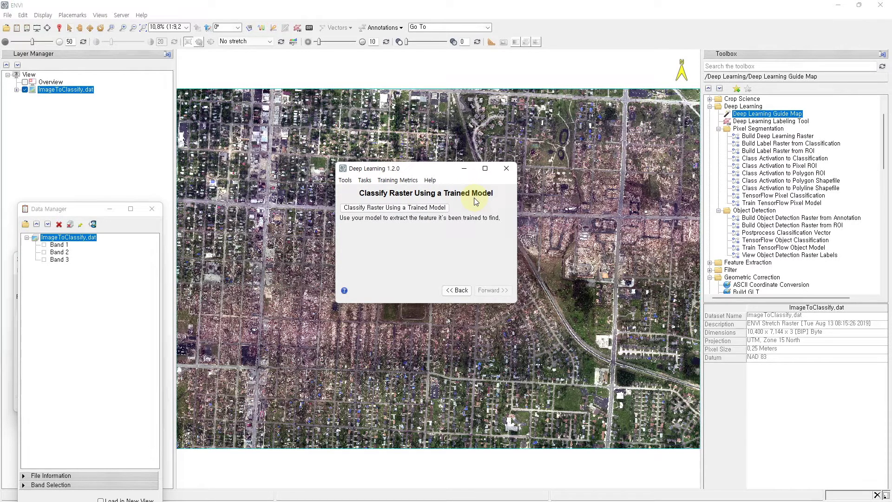
left_click(784, 196)
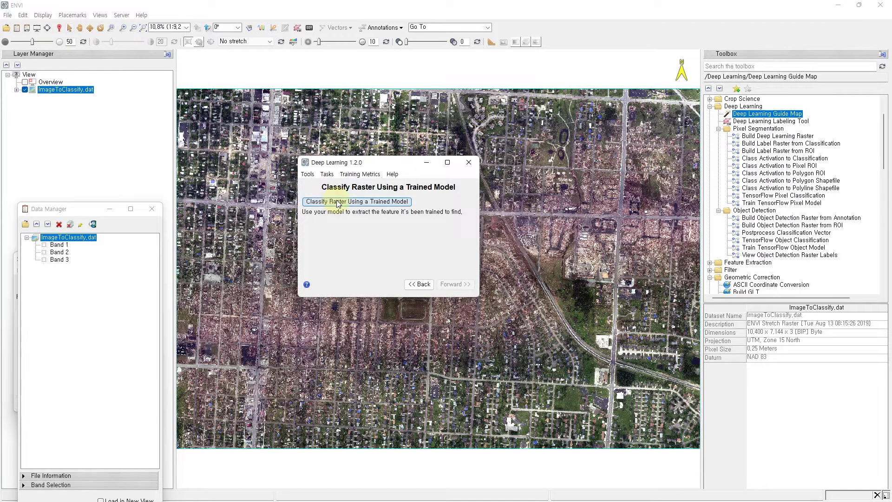
left_click(339, 202)
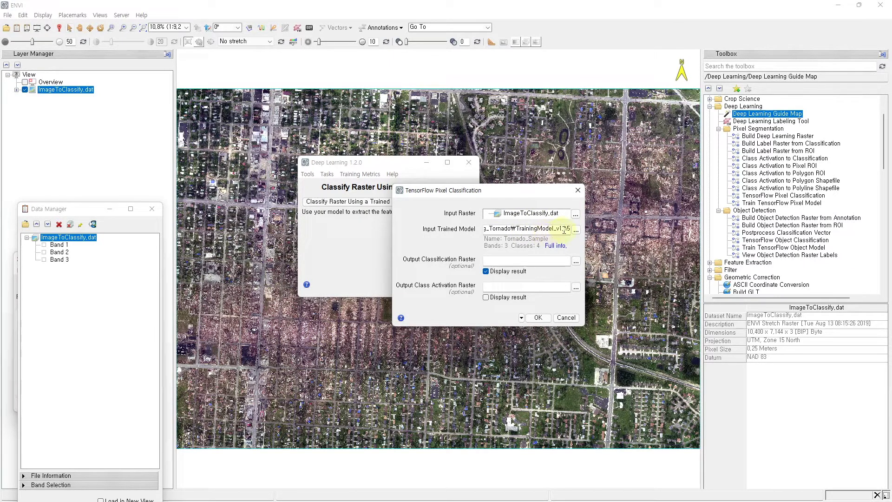
left_click_drag(564, 229, 514, 231)
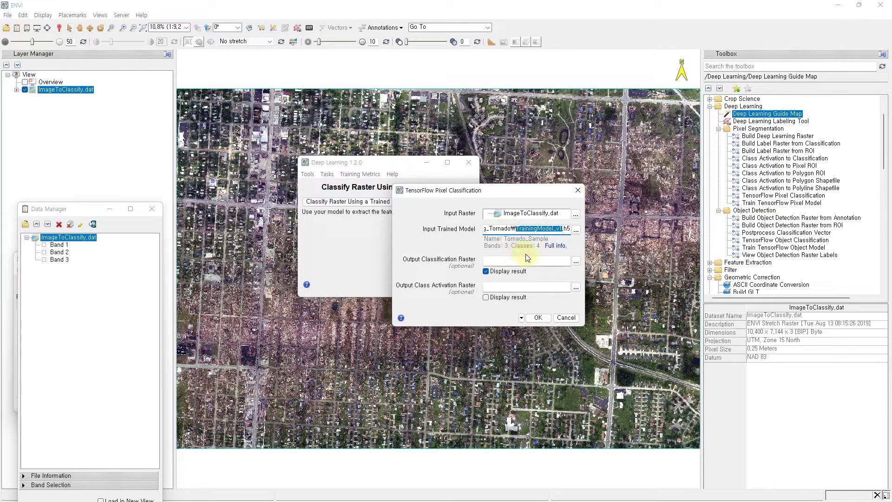
Set the output classification raster to Classification_v1.dat in the ENVIDeepLearning_Tornado folder
left_click(576, 263)
left_click(470, 452)
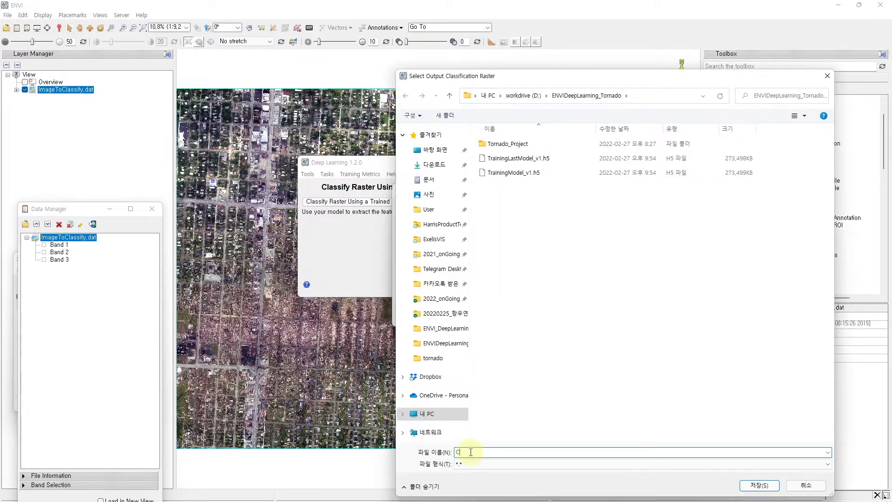
type("Classifica")
key("ctrl+a")
key("BackSpace")
type("Classification_v1.dat")
left_click(757, 484)
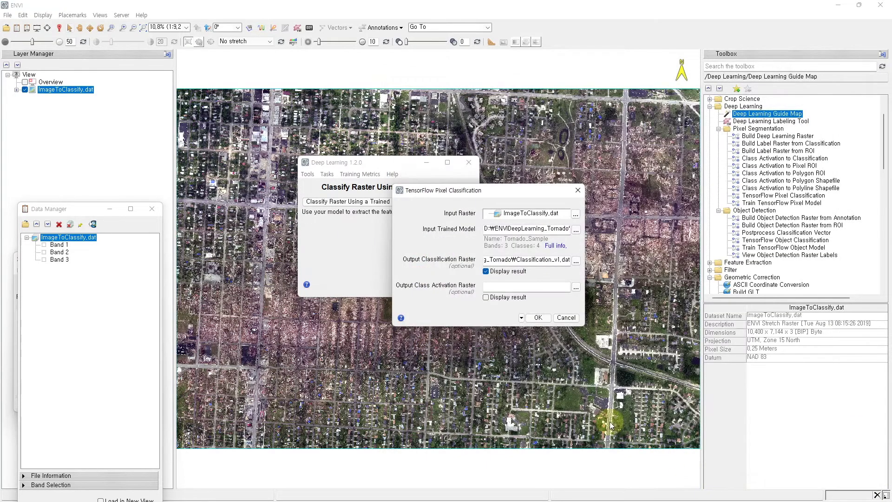
Set the output class activation raster to Activation_v1.dat with its result displayed, and run the pixel classification
left_click(576, 286)
type("Act")
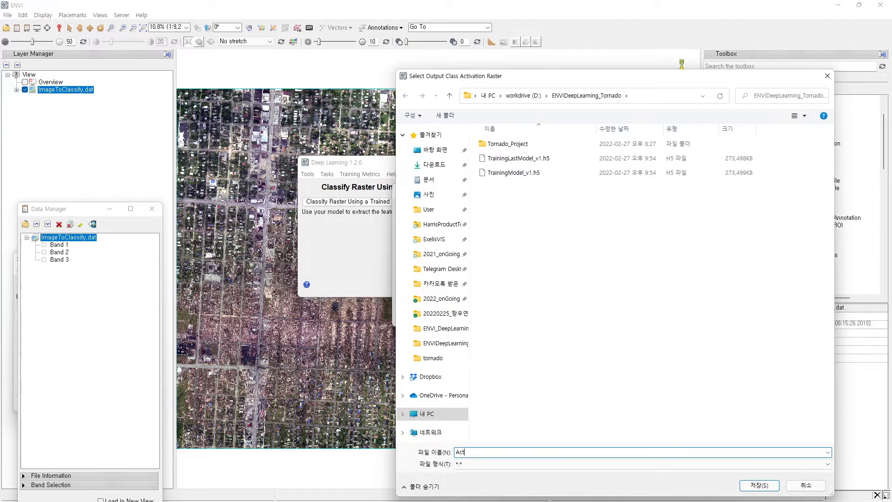
type("ivation_v1.dar")
left_click(755, 485)
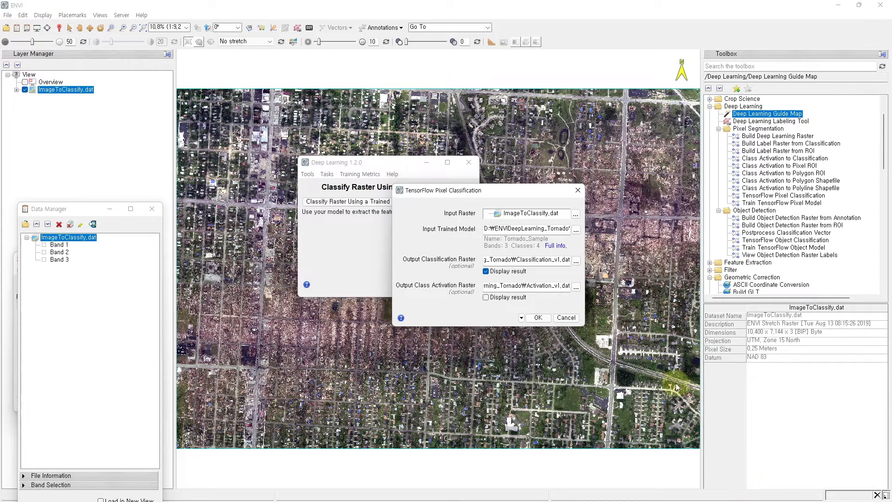
left_click(486, 299)
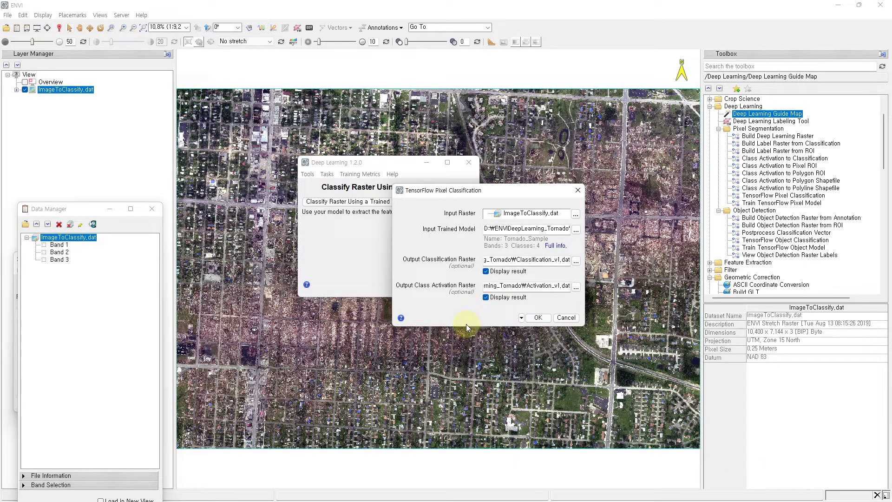
left_click(538, 317)
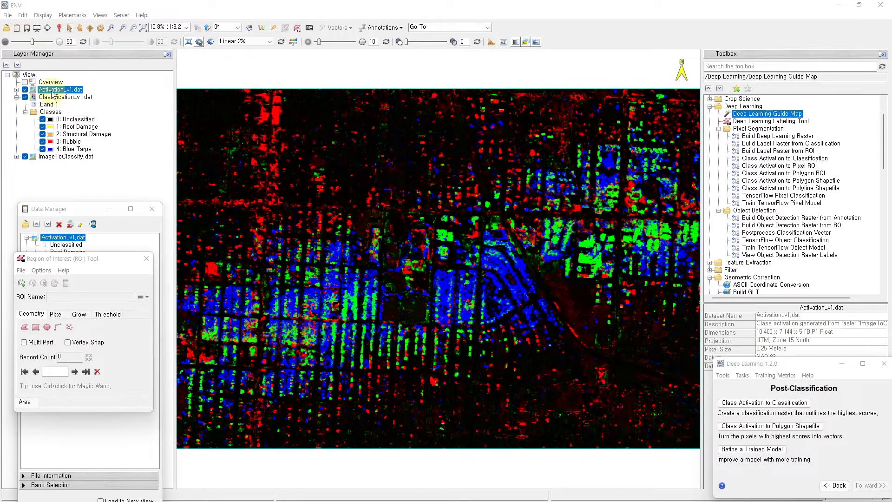
Hide the Activation_v1.dat layer and the Unclassified class of Classification_v1.dat to inspect the damage classes over the source image
left_click(25, 90)
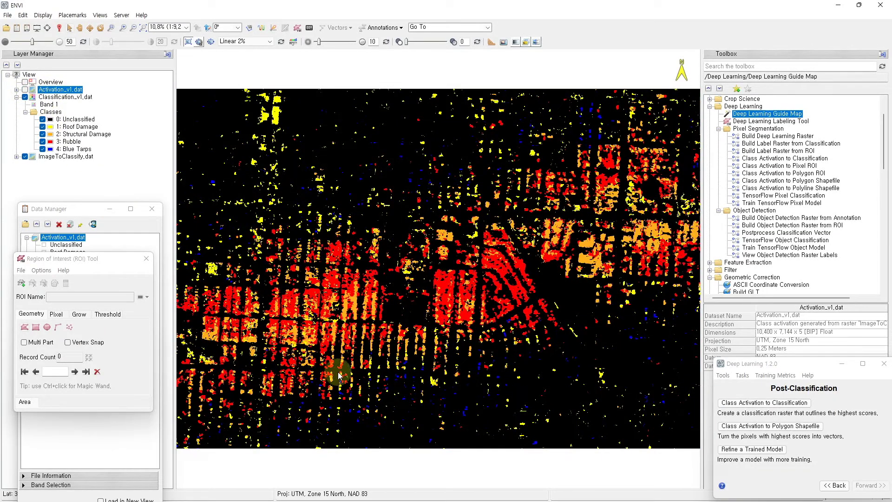
left_click(42, 119)
scroll(321, 243, "up", 4)
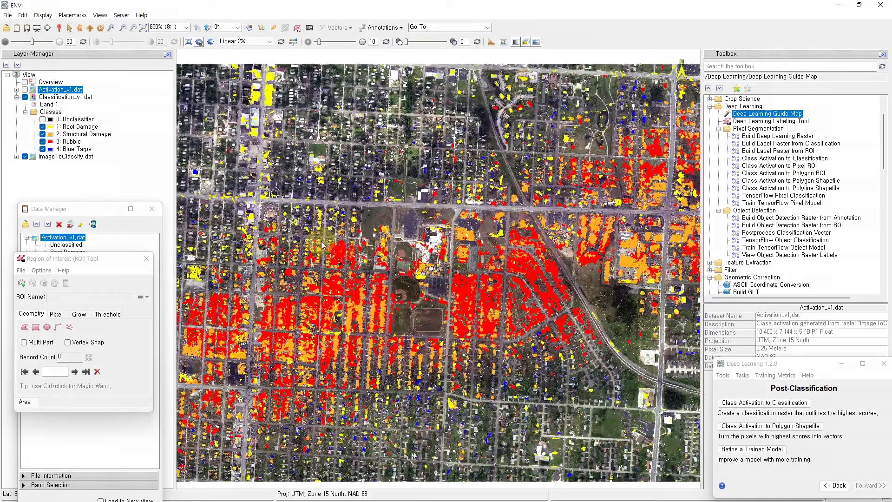
scroll(276, 212, "up", 2)
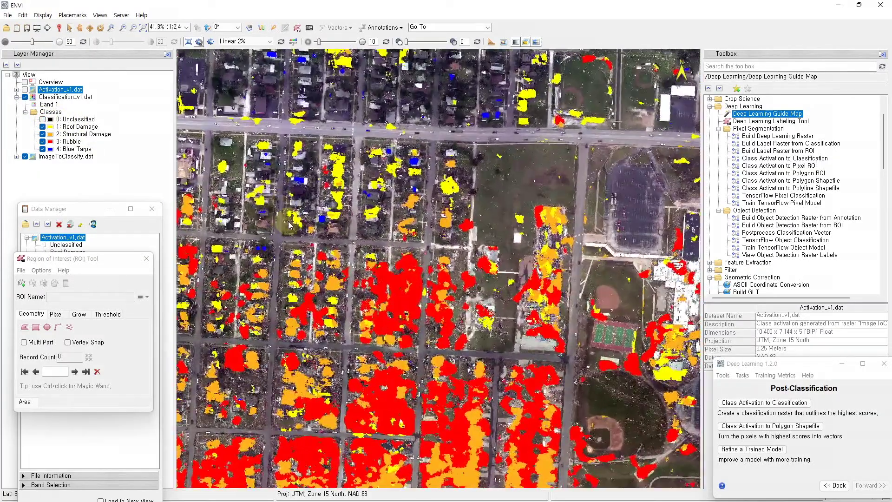
scroll(320, 220, "up", 1)
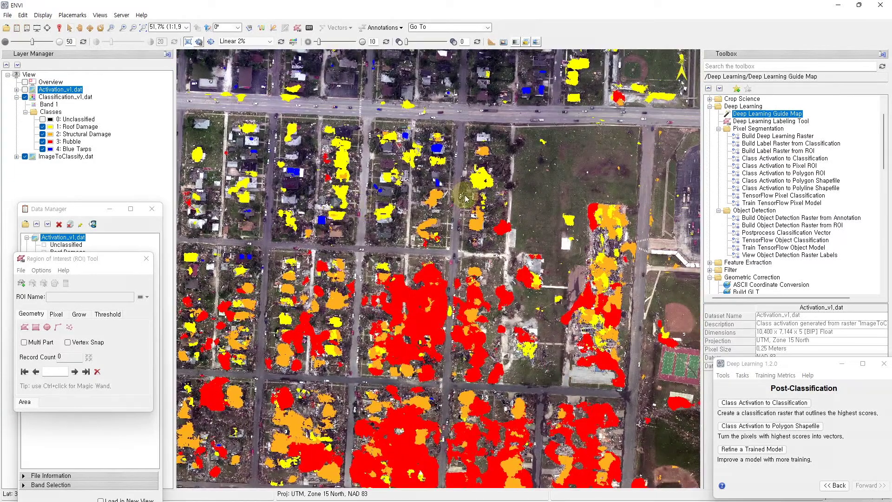
left_click(422, 352)
scroll(491, 402, "down", 2)
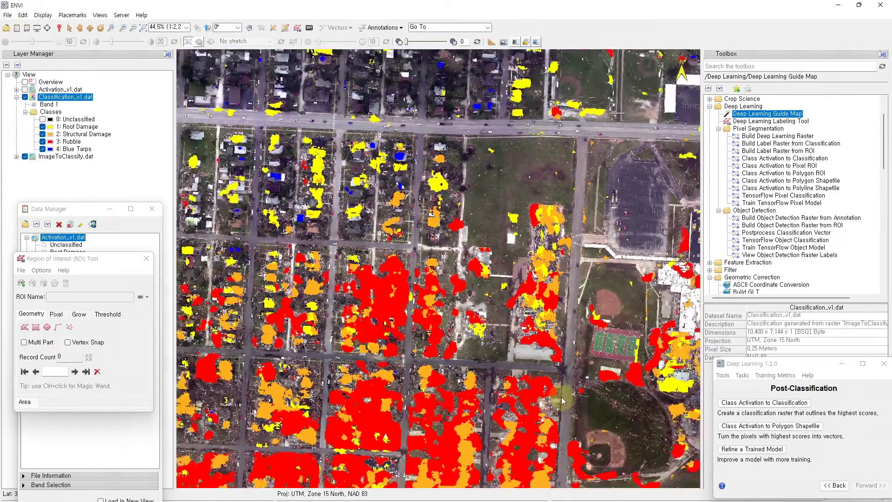
View the damaged houses with Classification_v1.dat at 100% transparency, and set the layer's transparency to 59%
left_click_drag(491, 402, 509, 477)
left_click_drag(406, 41, 447, 47)
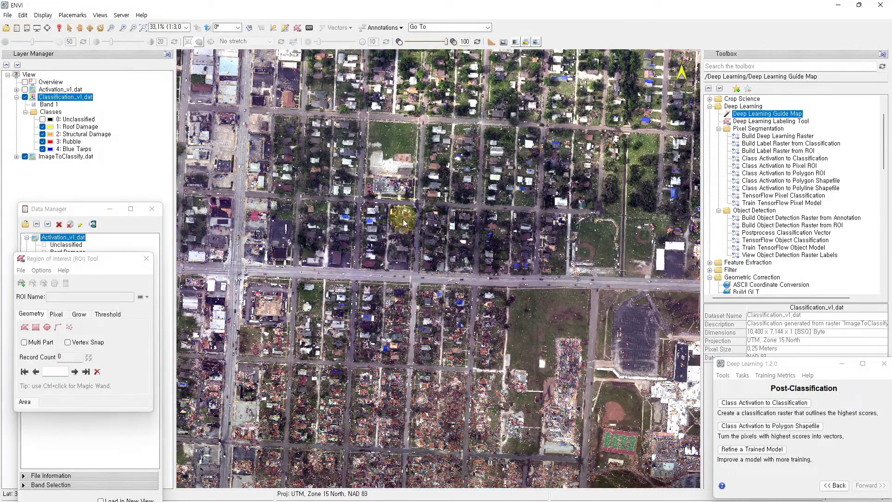
scroll(403, 222, "up", 6)
scroll(403, 220, "up", 1)
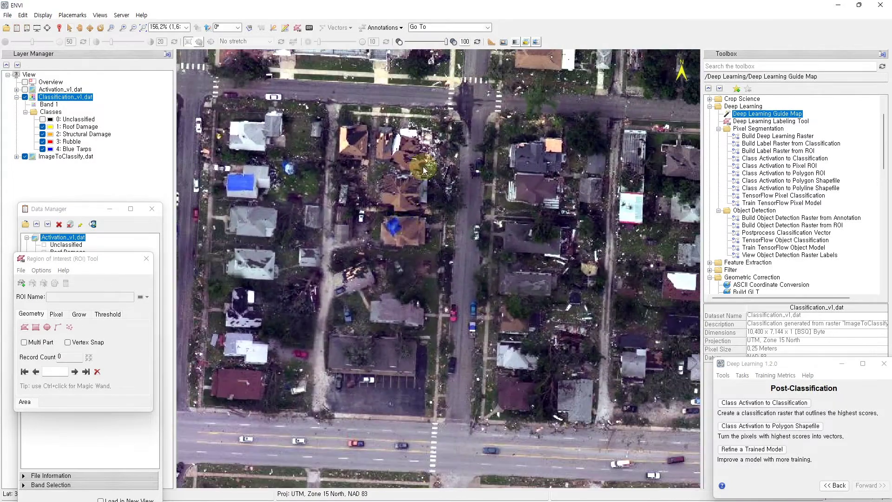
left_click_drag(447, 43, 429, 54)
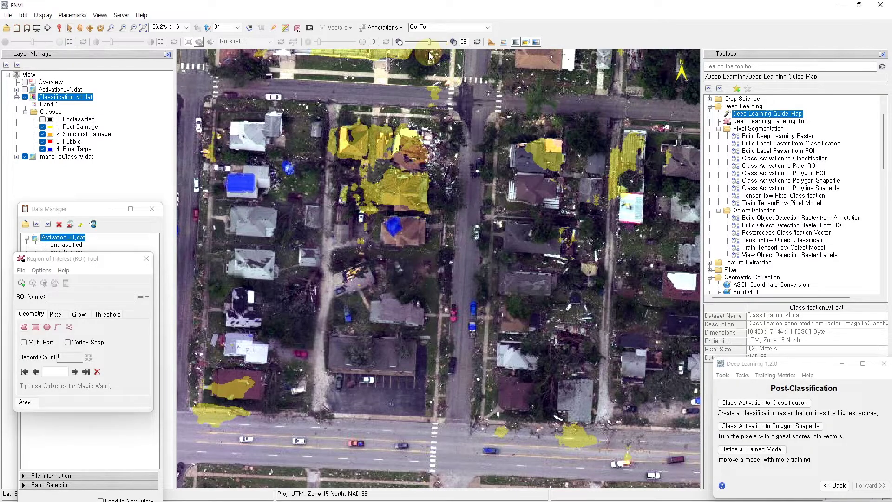
Compare the Blue Tarps class with the source image around the street's blue vehicles and tarped roof by toggling the class
scroll(498, 323, "down", 1)
scroll(503, 364, "up", 3)
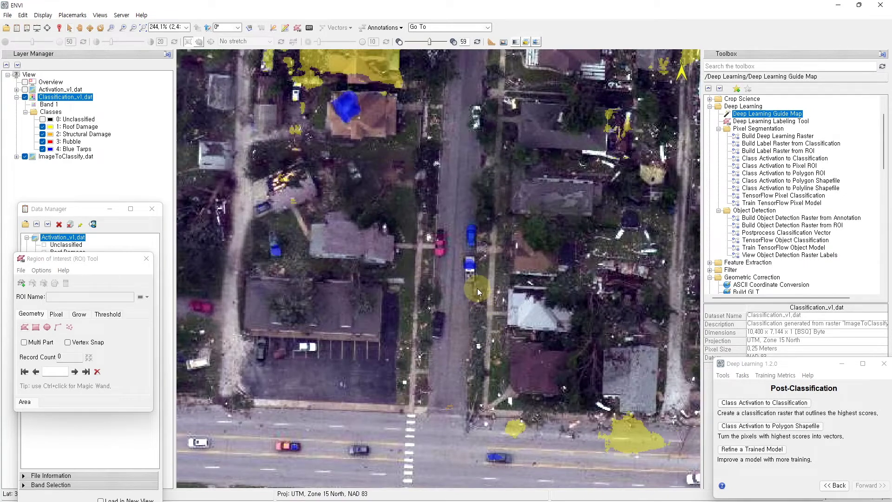
scroll(478, 288, "up", 1)
left_click_drag(467, 312, 436, 363)
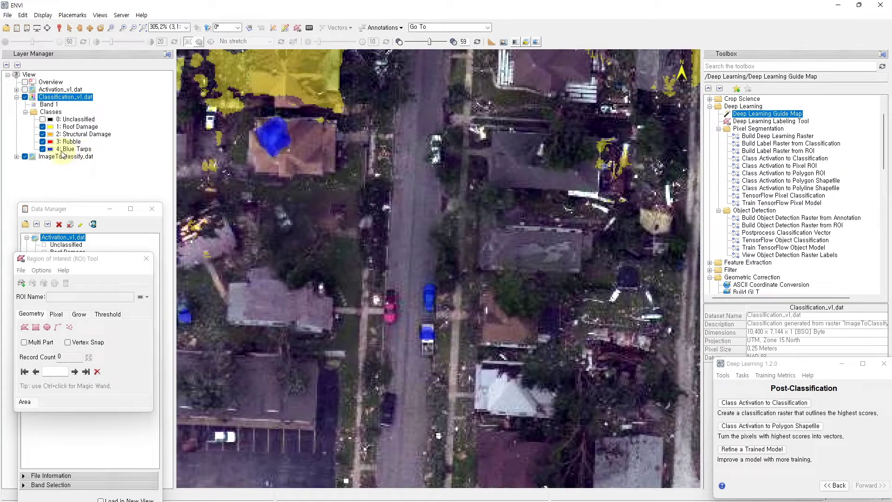
left_click(42, 148)
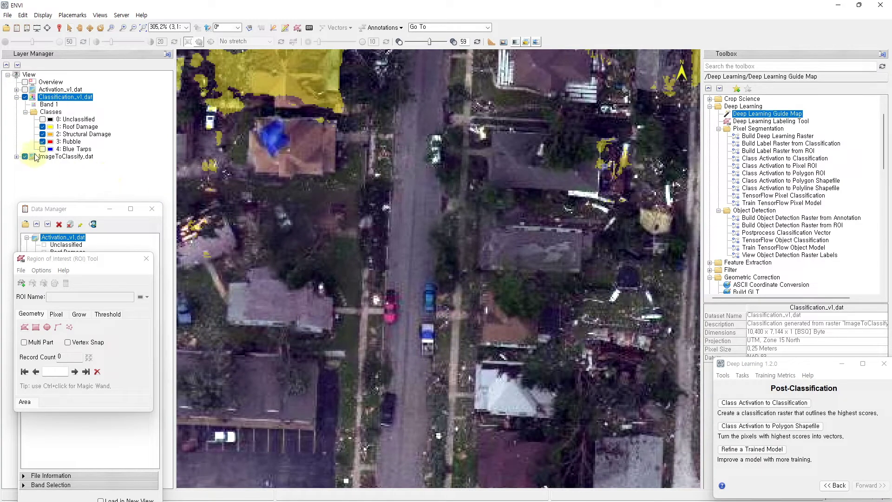
left_click(43, 149)
left_click(42, 149)
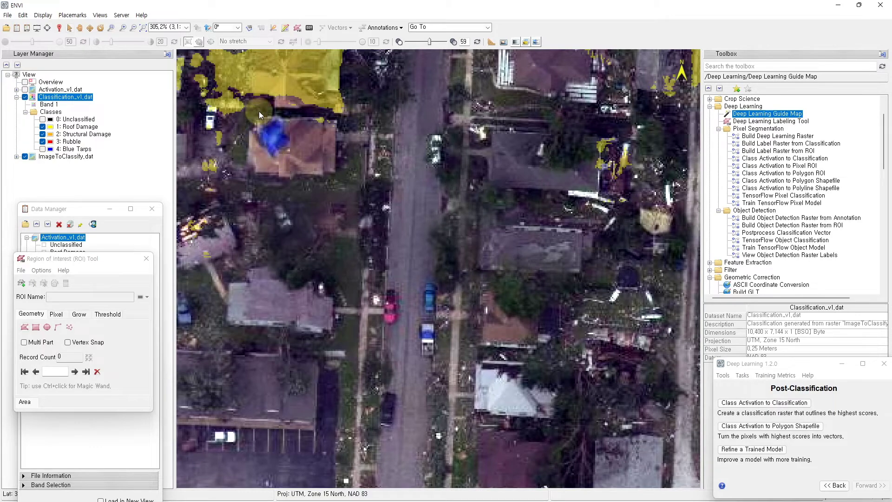
left_click(42, 149)
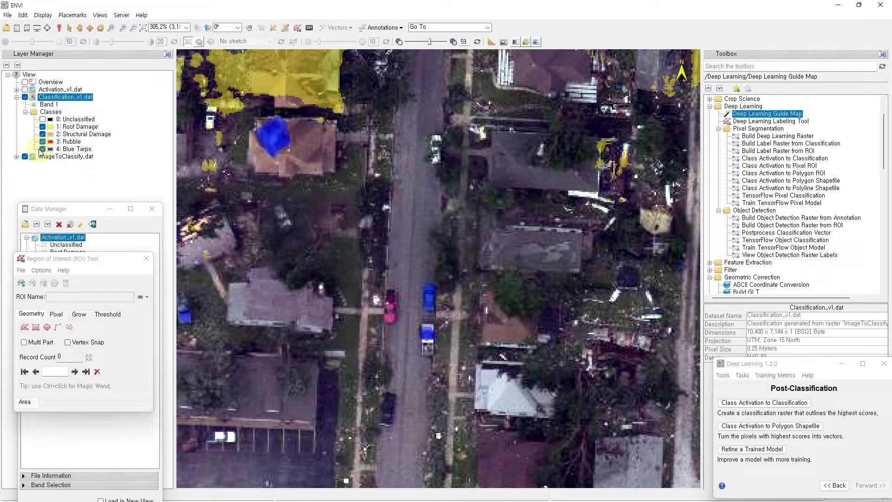
left_click(43, 149)
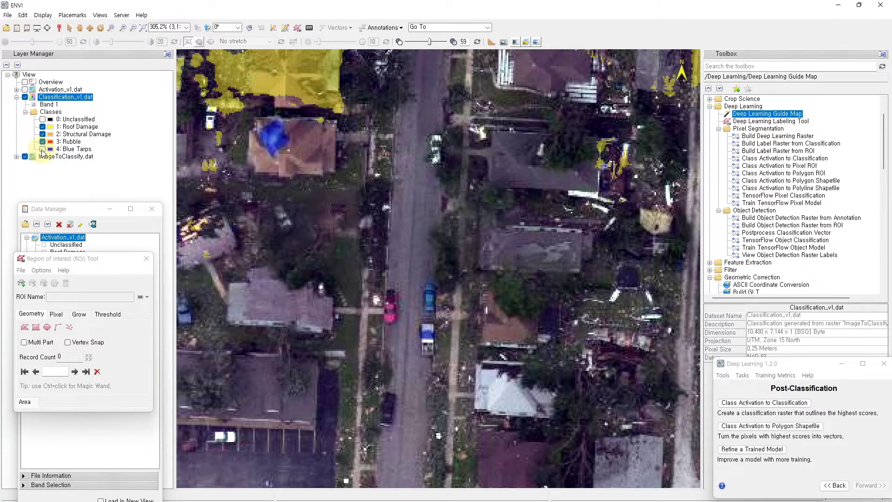
left_click(42, 148)
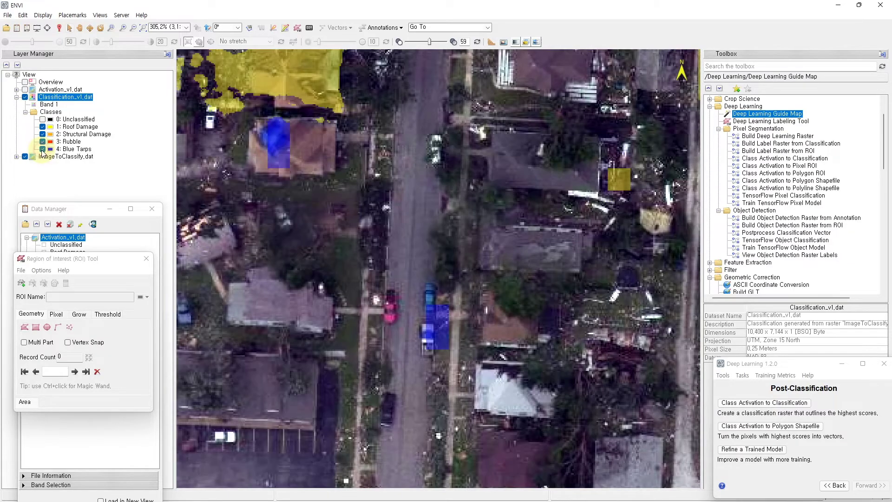
Check the Blue Tarps class against the blue car and round blue object beside the grey-roofed house south of the main road
scroll(467, 269, "down", 5)
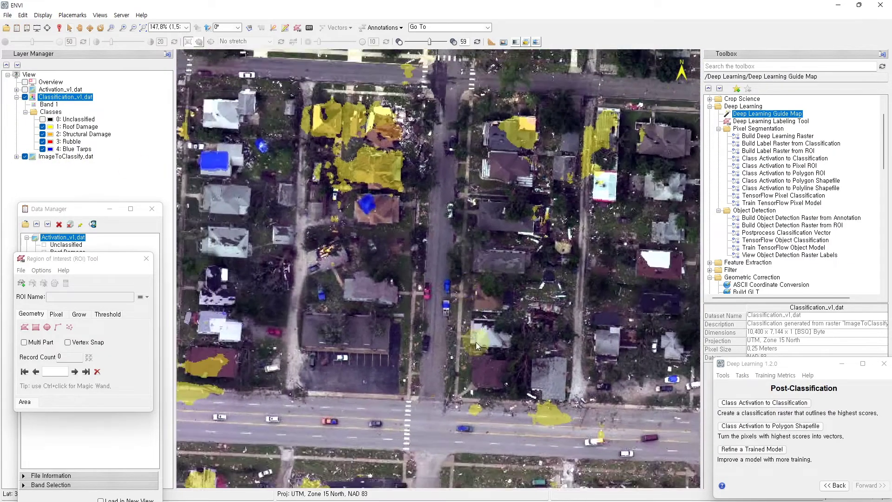
left_click_drag(548, 377, 481, 266)
left_click_drag(394, 465, 328, 353)
scroll(451, 263, "up", 6)
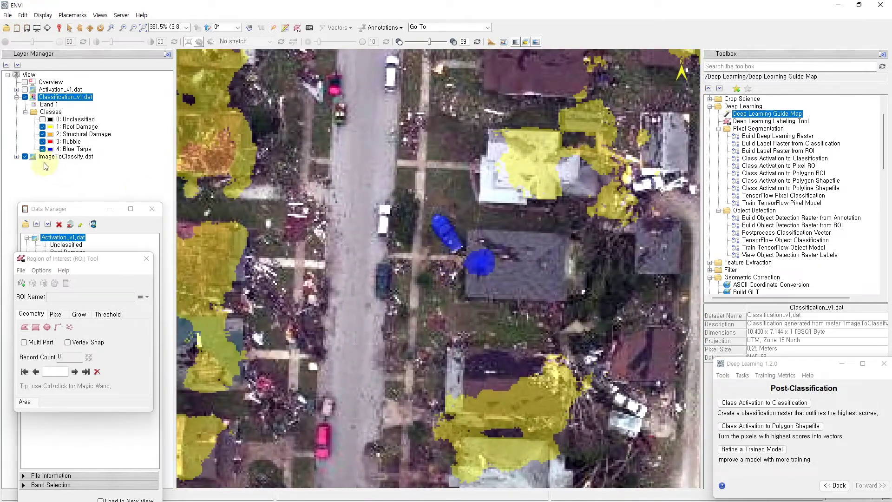
left_click(43, 149)
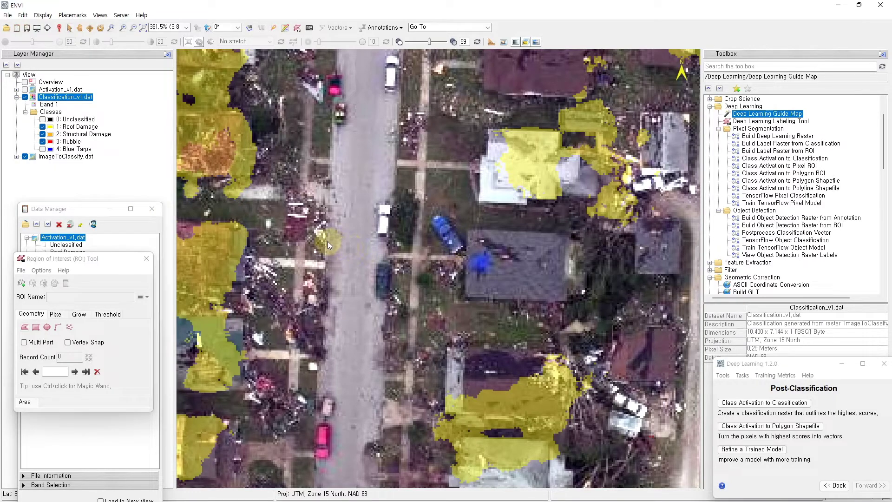
left_click(42, 149)
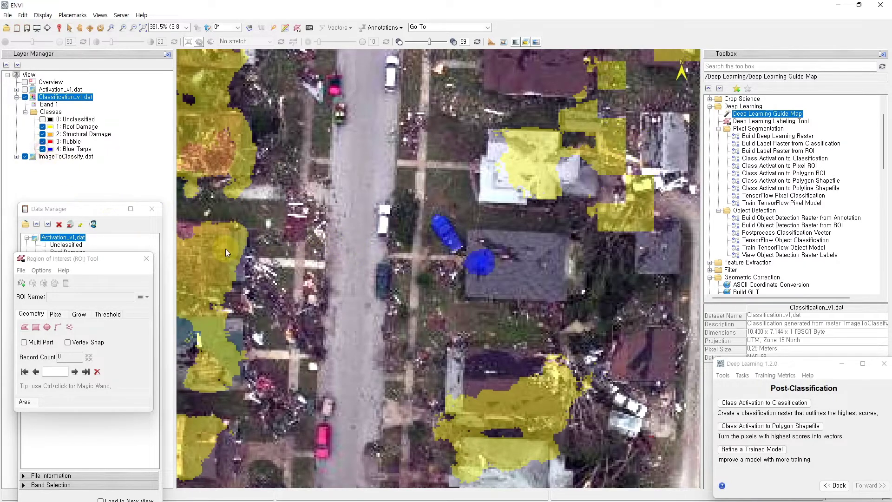
Set the transparency of Classification_v1.dat to 56% over the residential blocks with mixed damage classes
scroll(330, 383, "down", 5)
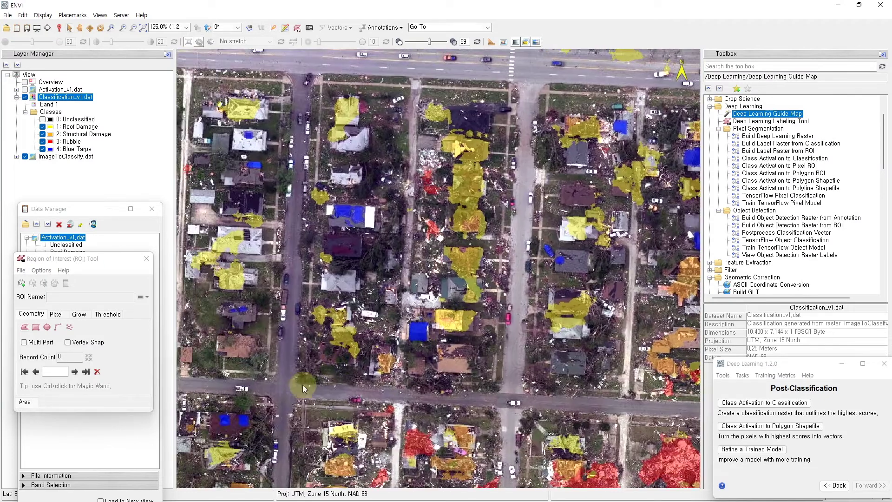
left_click_drag(303, 384, 439, 366)
left_click_drag(360, 393, 384, 343)
left_click_drag(490, 153, 483, 127)
left_click_drag(430, 42, 427, 43)
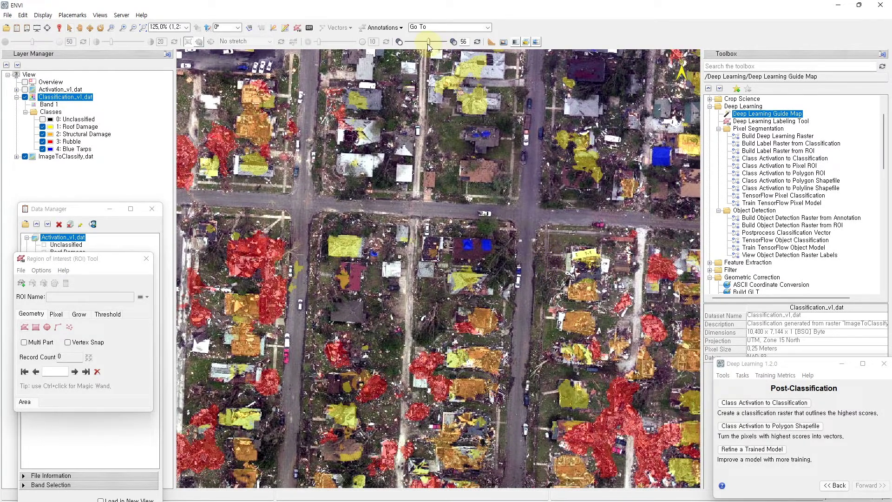
Examine the damage classes from the residential blocks to the large white-roofed complex, and across the full image extent
left_click_drag(548, 349, 453, 221)
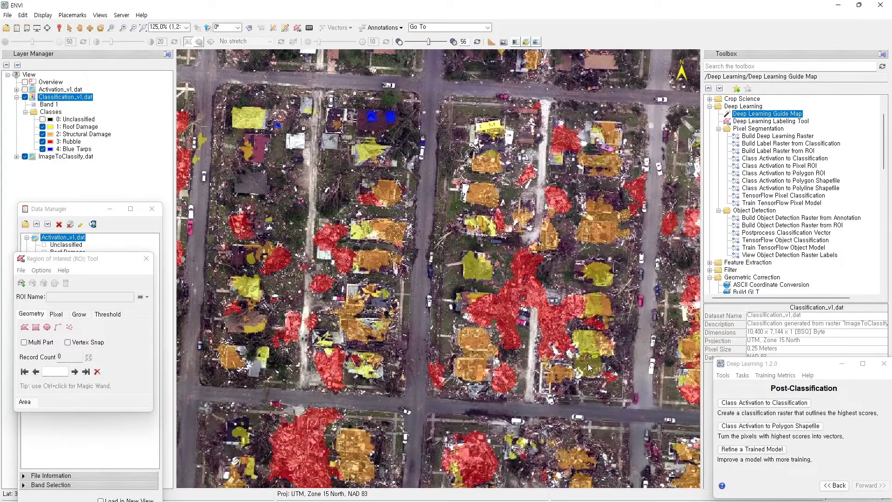
left_click_drag(587, 363, 432, 323)
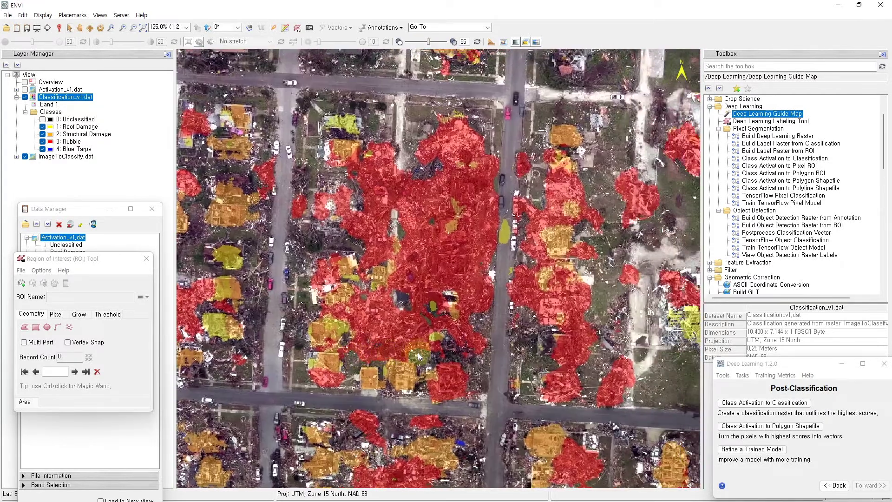
left_click_drag(599, 365, 459, 340)
mouse_move(622, 237)
left_mouse_down()
mouse_move(570, 278)
mouse_move(431, 348)
left_mouse_up()
left_click_drag(588, 300, 464, 366)
left_click_drag(508, 288, 450, 282)
left_click_drag(677, 376, 418, 298)
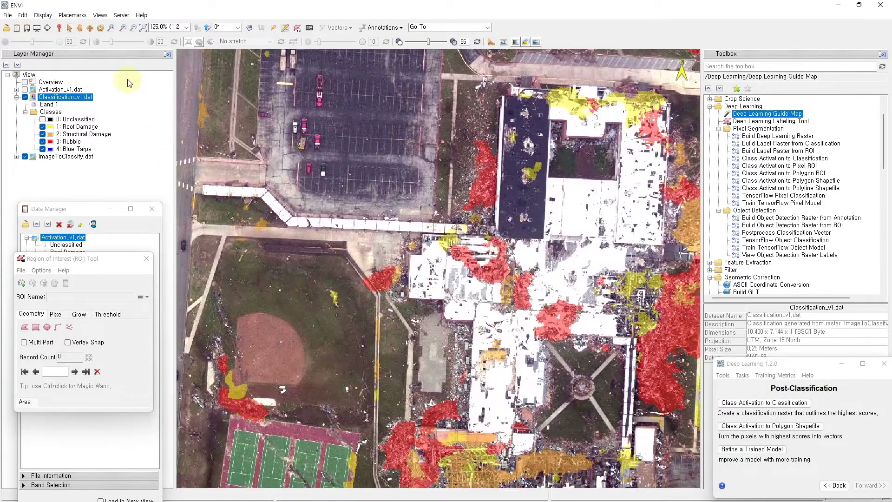
left_click(143, 27)
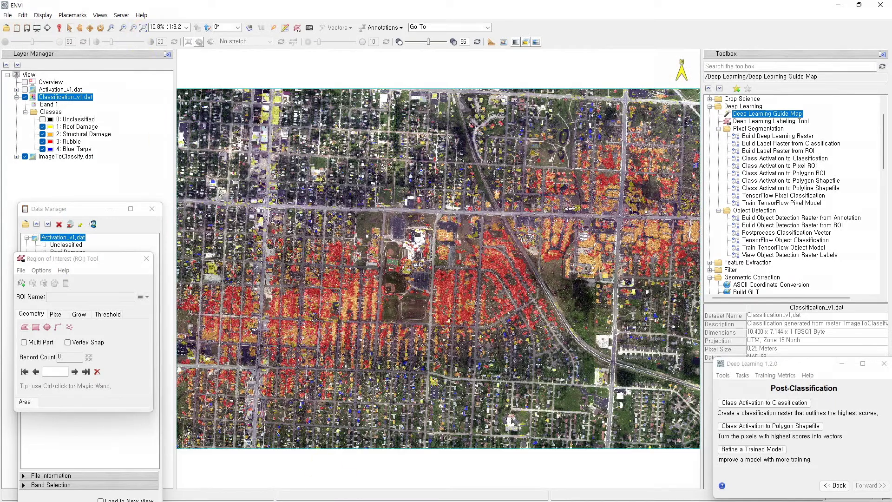
Switch to the browser tutorial and read the sections on exporting classes to shapefiles and viewing class activation rasters
left_click(742, 427)
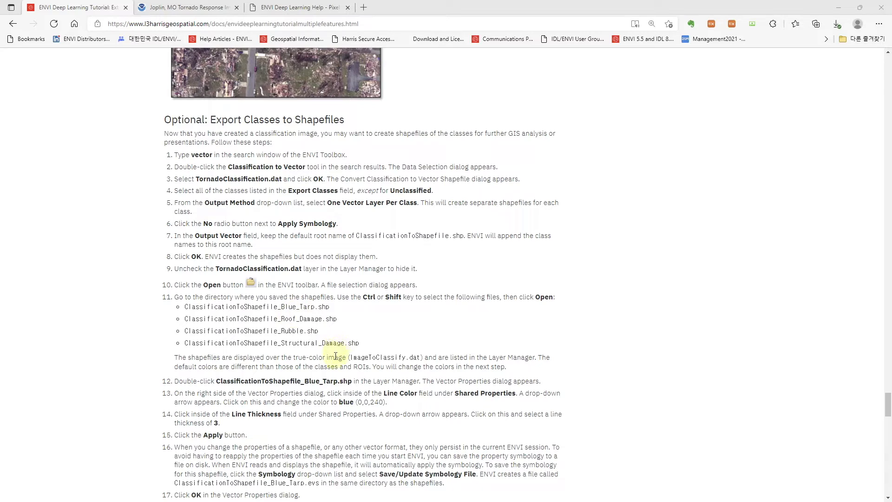
scroll(332, 370, "down", 2)
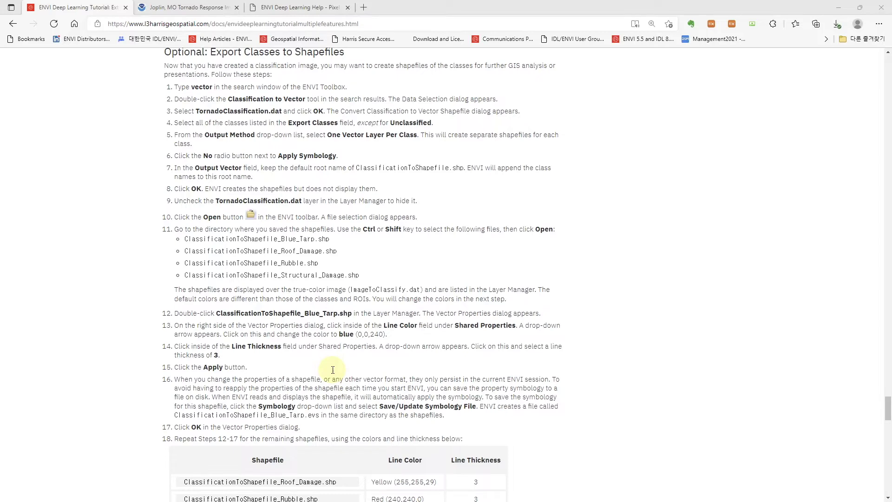
scroll(332, 370, "down", 8)
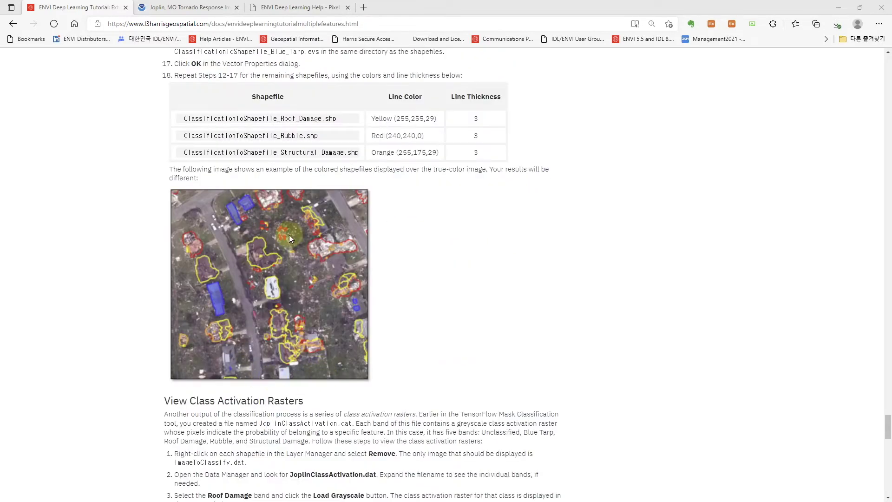
scroll(597, 367, "down", 6)
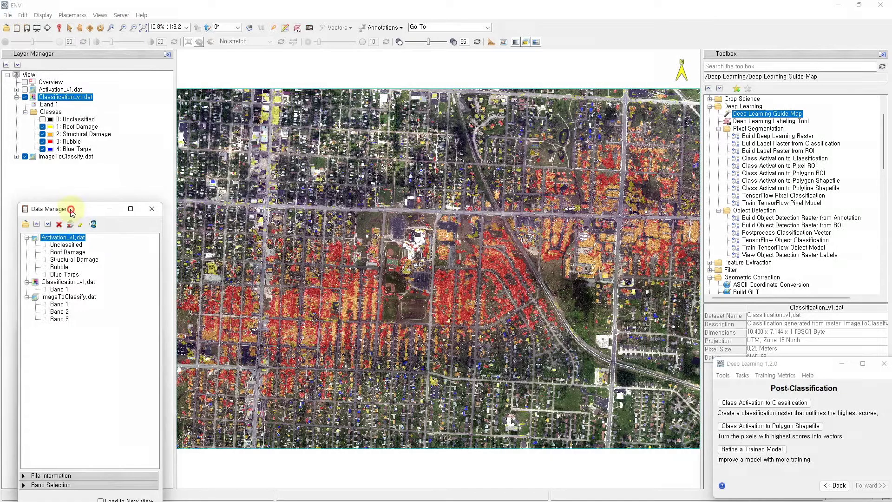
Load the Roof Damage band of Activation_v1.dat as a grayscale layer in ENVI
left_click_drag(72, 206, 73, 170)
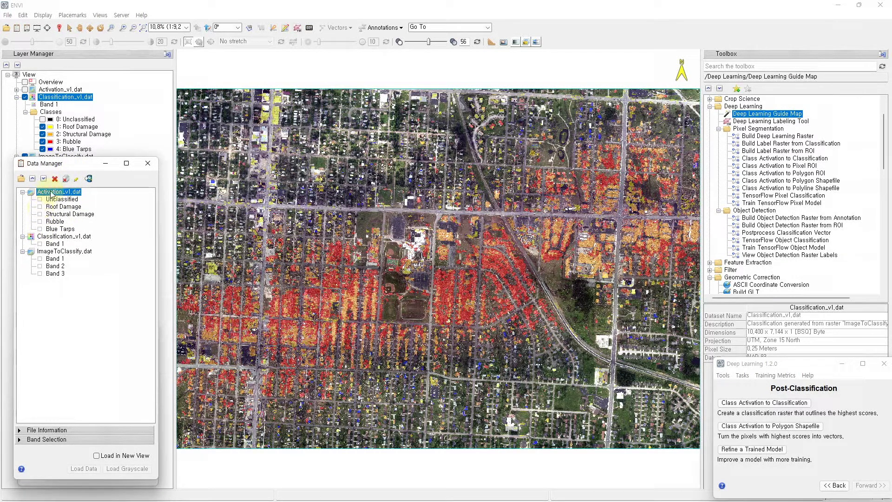
left_click(68, 208)
right_click(68, 209)
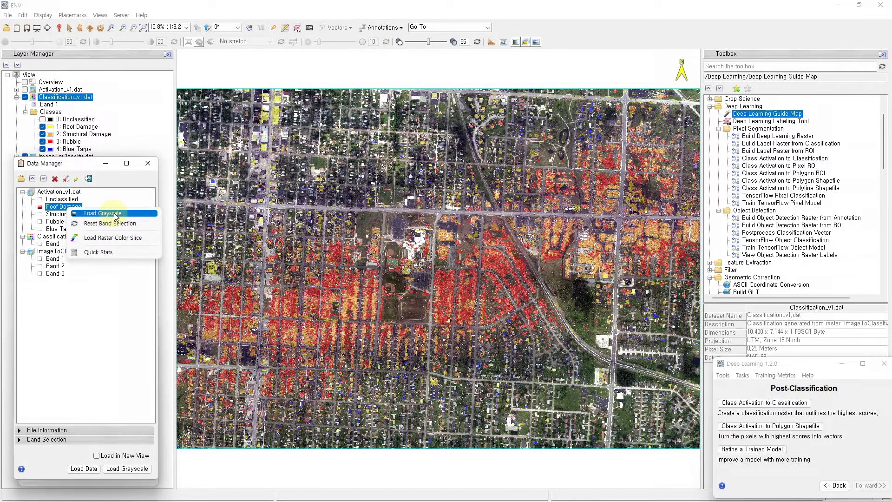
left_click(116, 215)
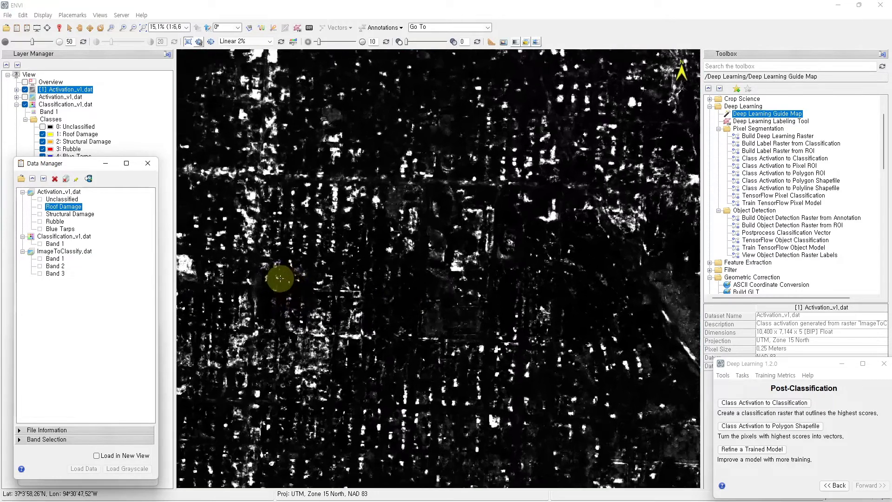
Inspect the cursor value at a bright Roof Damage activation spot and compare the activation layer with the classification beneath
left_click(232, 168)
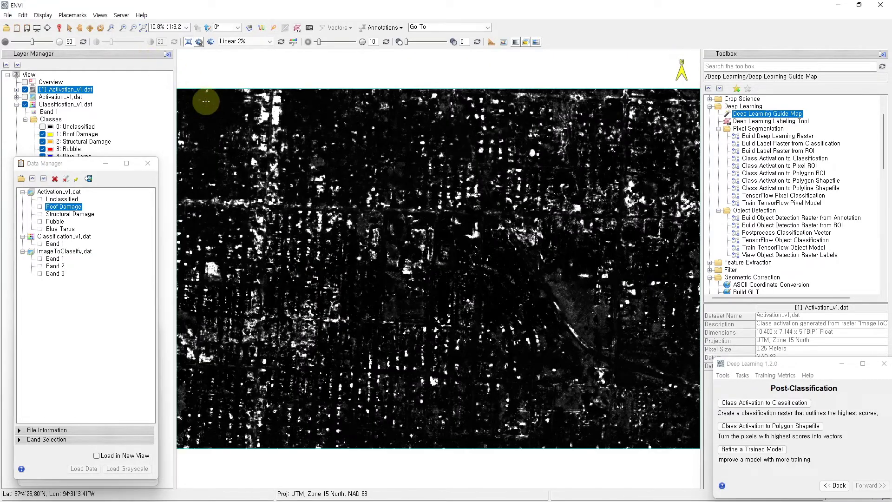
scroll(260, 224, "up", 2)
scroll(262, 224, "up", 1)
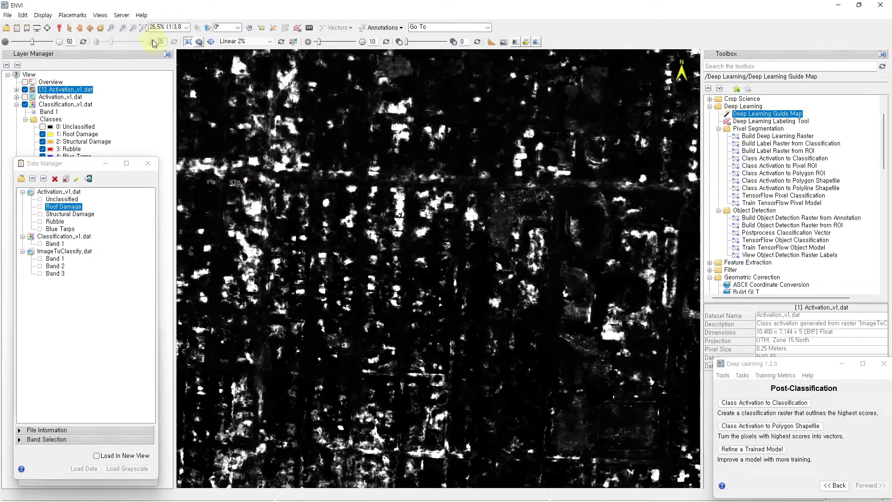
left_click(60, 29)
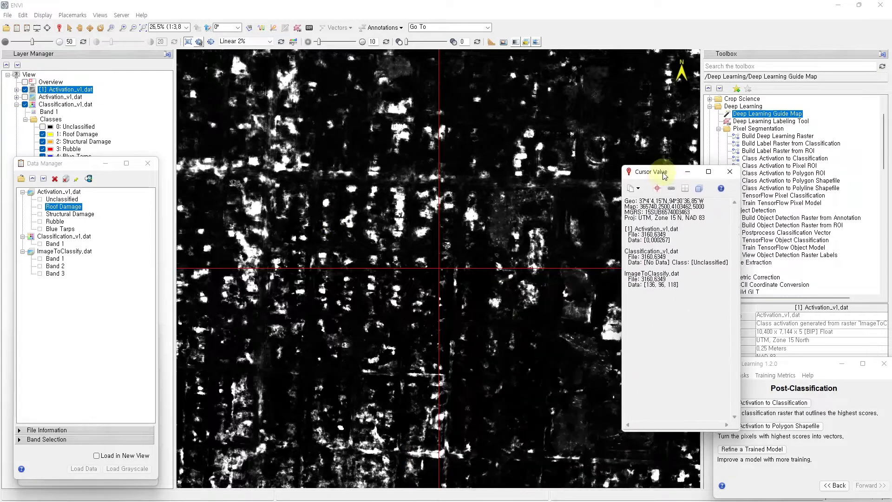
left_click(401, 201)
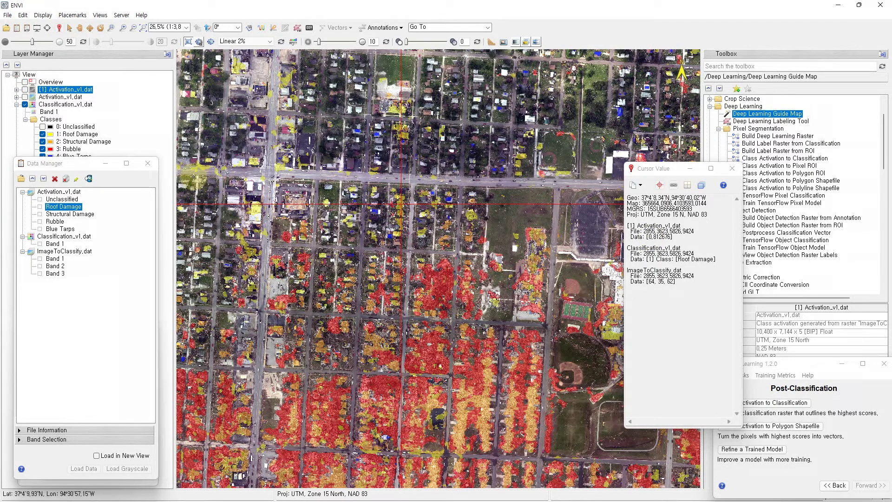
left_click(25, 89)
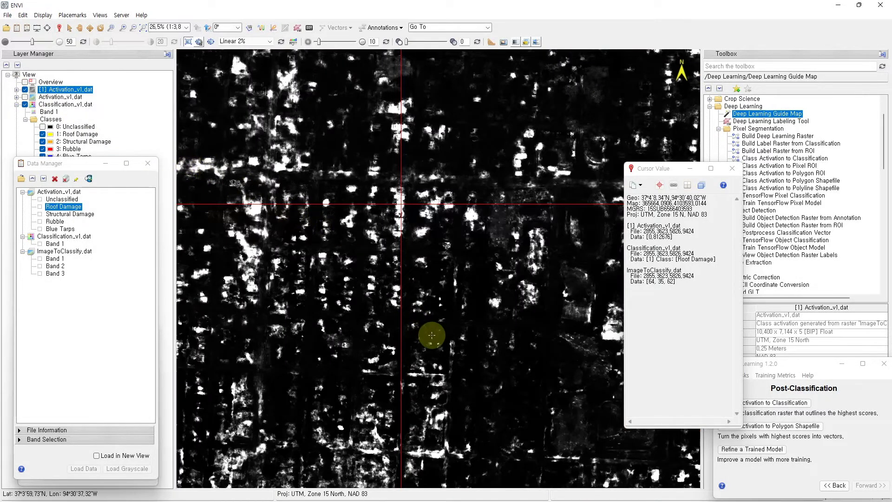
Create a raster color slice from the Roof Damage band of Activation_v1.dat and close the slice editor without editing the slices
scroll(483, 307, "down", 4)
left_click_drag(485, 301, 414, 270)
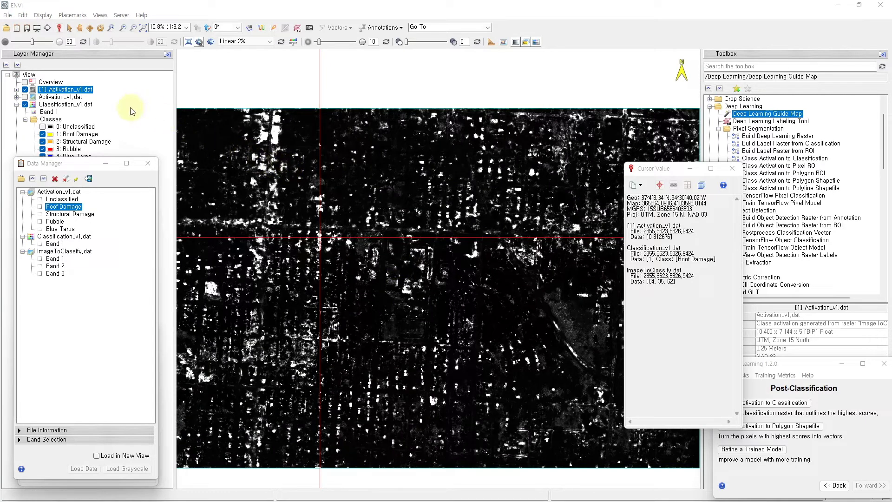
right_click(68, 93)
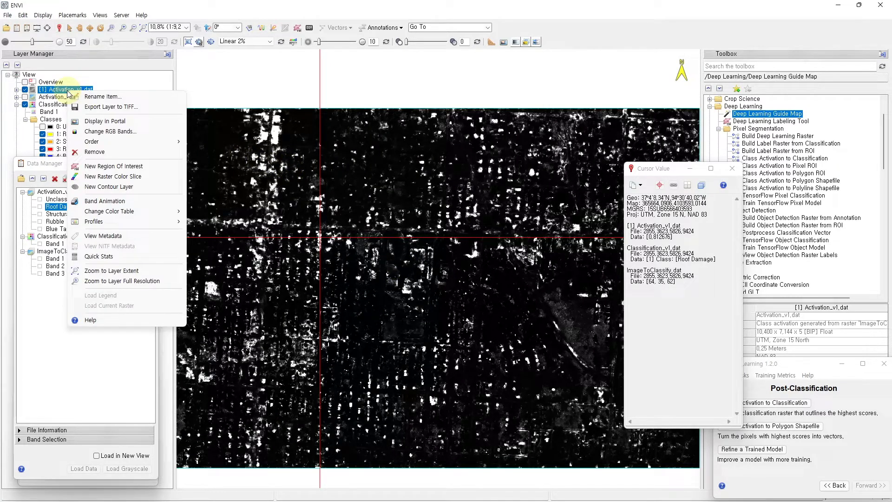
left_click(118, 176)
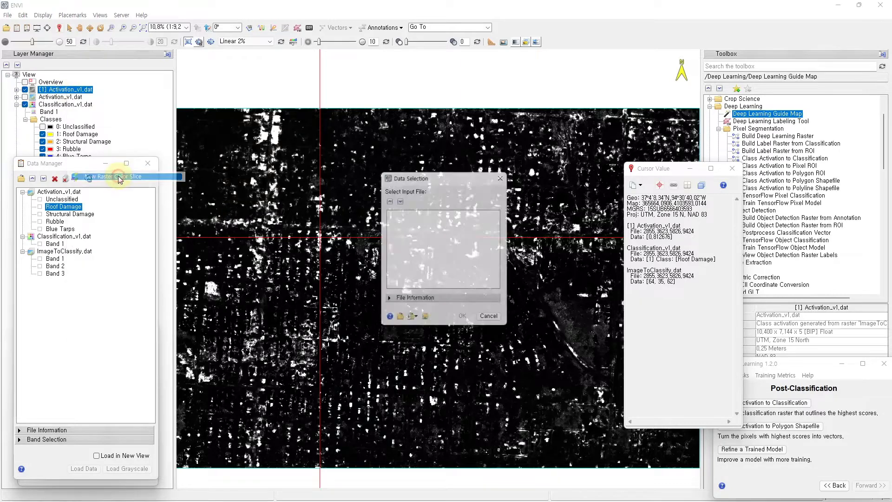
left_click(714, 157)
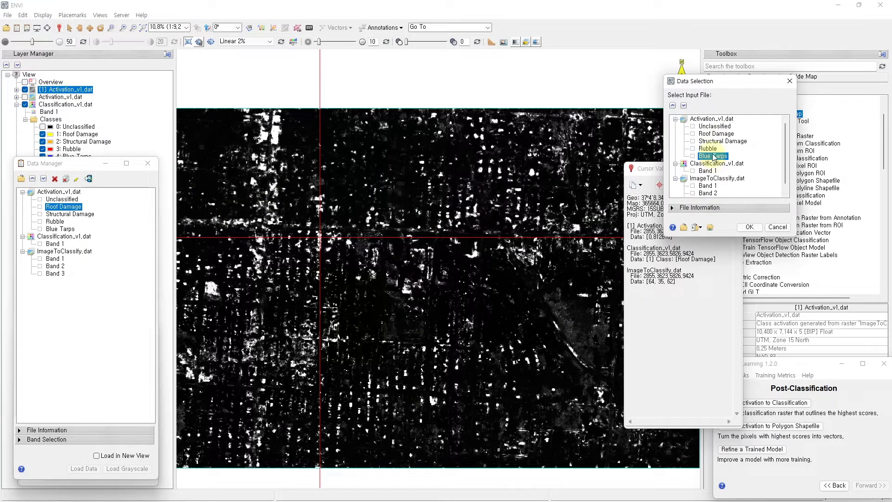
left_click(714, 135)
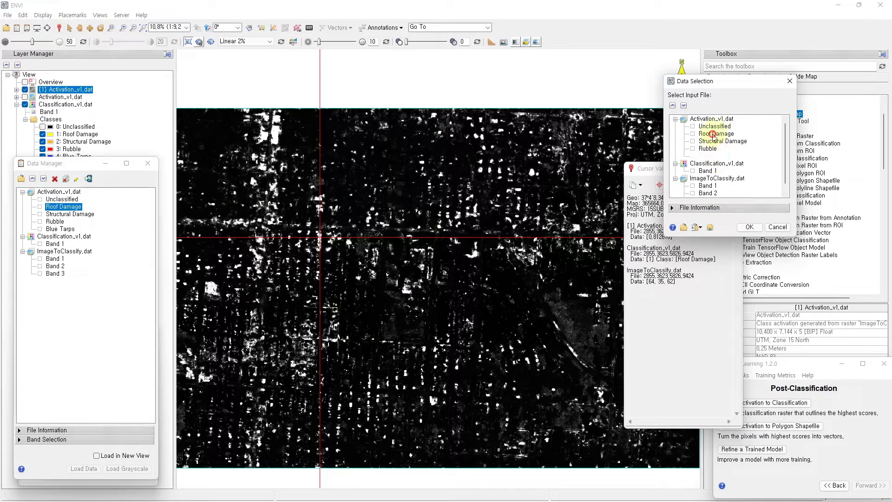
left_click(750, 227)
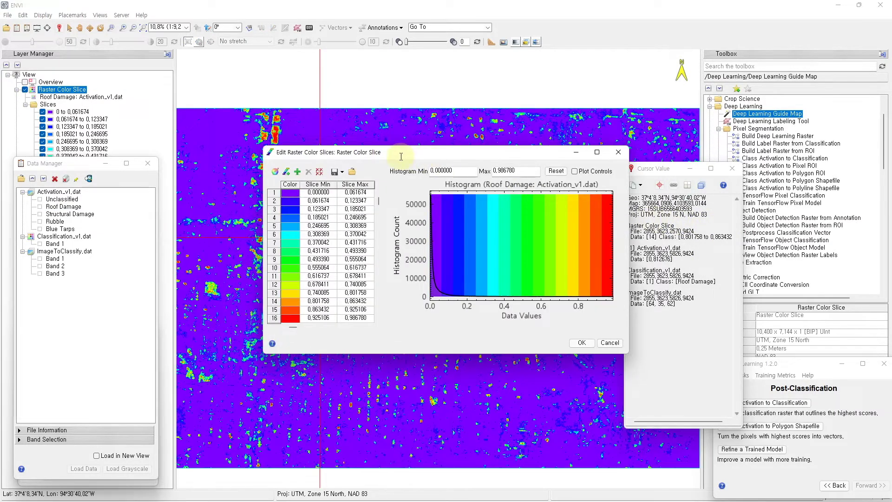
left_click_drag(400, 156, 638, 258)
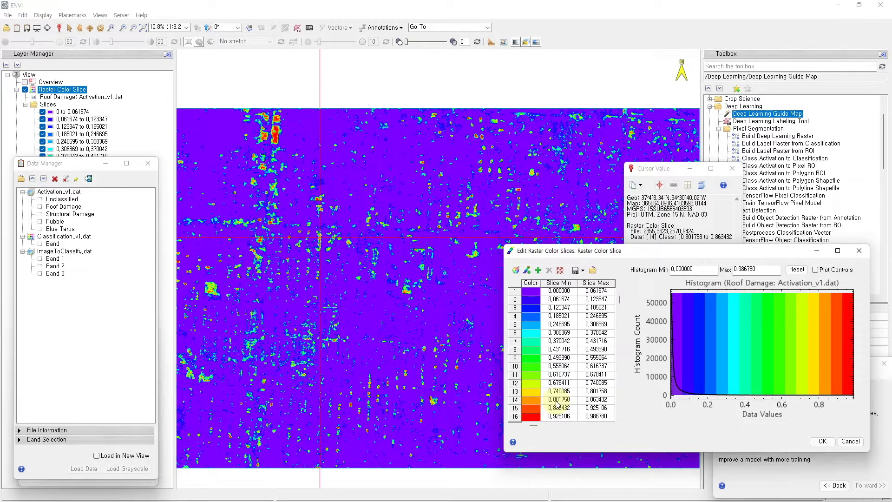
left_click(850, 441)
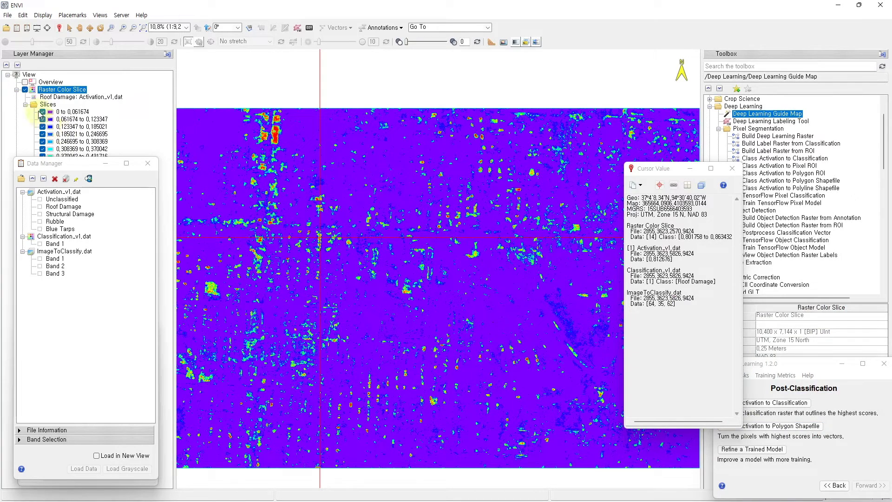
Hide the 0 to 0.061674 slice and the grayscale Roof Damage activation layer so the imagery shows beneath the color slices
left_click(42, 112)
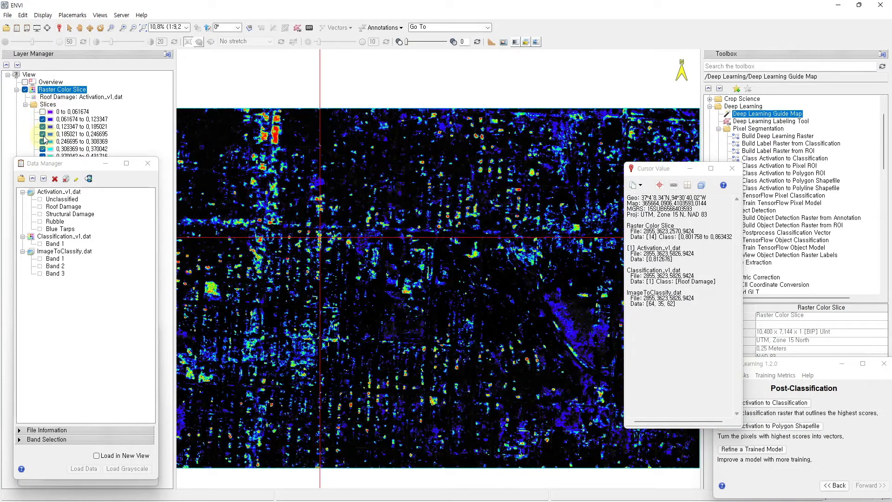
left_click_drag(28, 163, 172, 365)
left_click(25, 238)
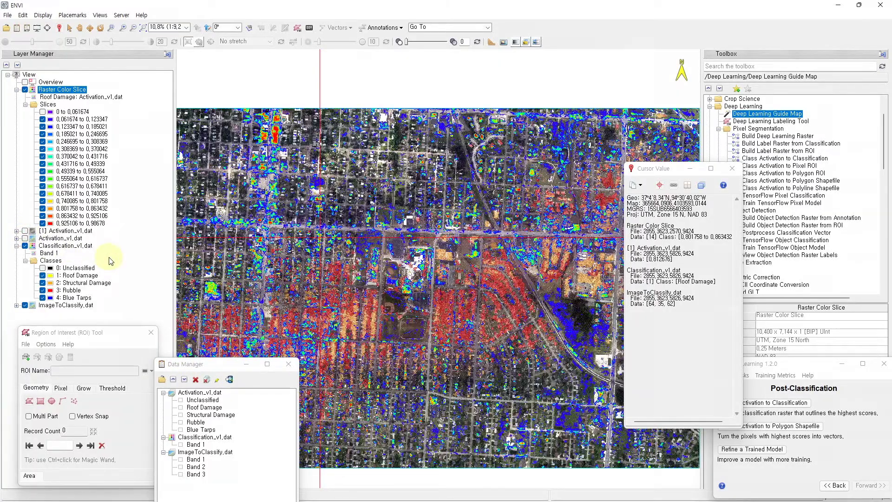
Compare the Roof Damage color slices with the classification and imagery, from the residential blocks to the railway and the image's eastern edge
scroll(291, 266, "up", 5)
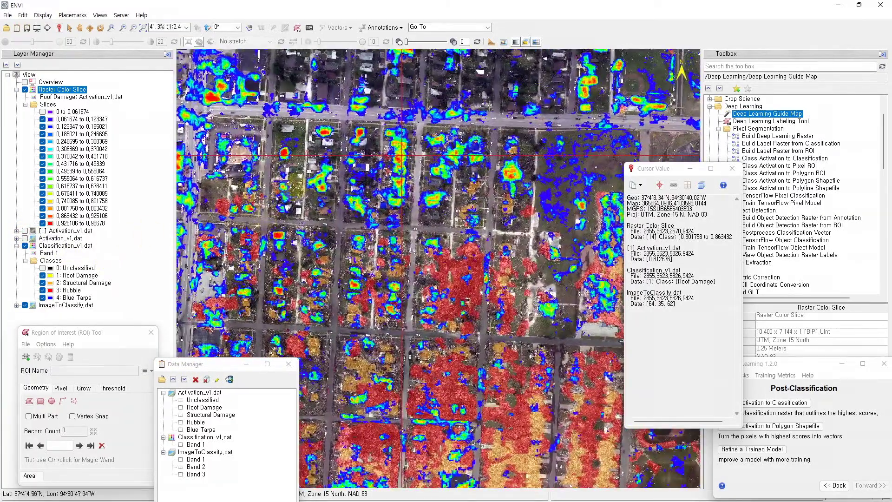
left_click_drag(279, 200, 397, 286)
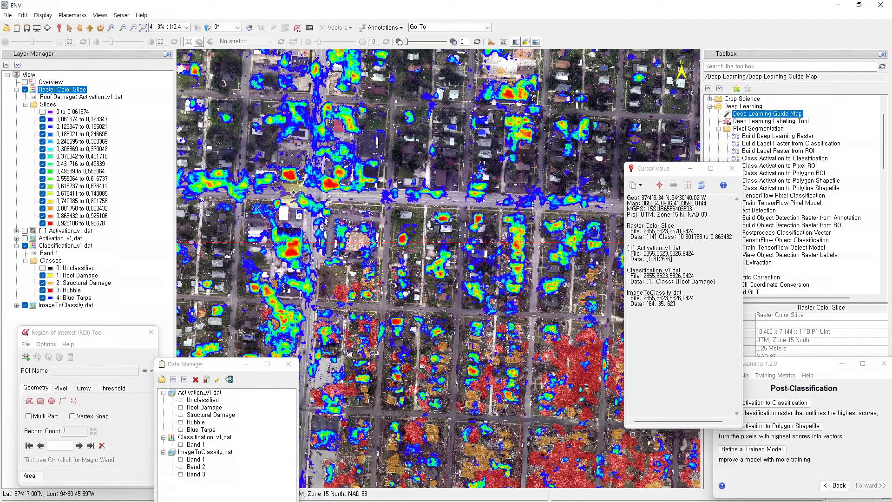
scroll(397, 263, "down", 3)
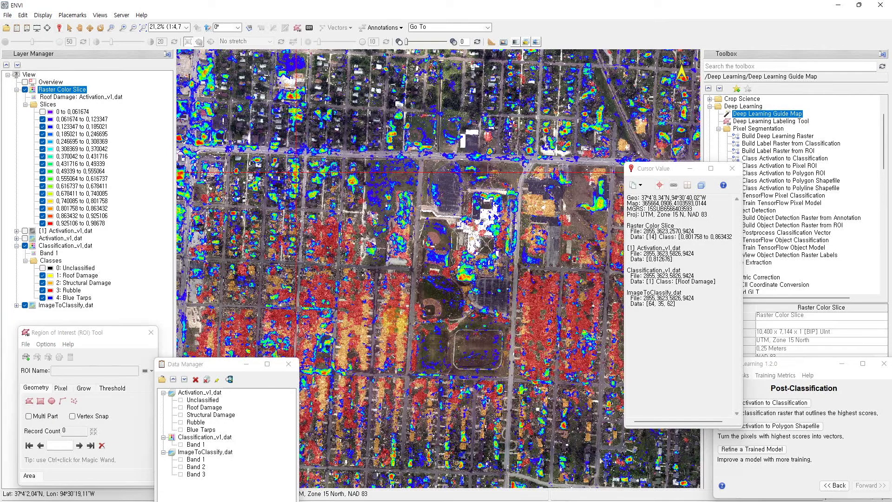
left_click_drag(546, 201, 458, 200)
left_click_drag(555, 360, 433, 297)
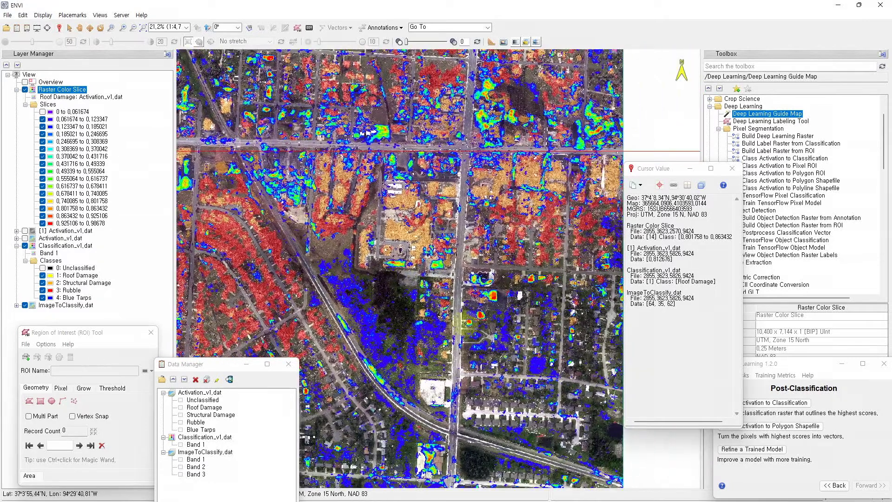
left_click_drag(448, 347, 497, 316)
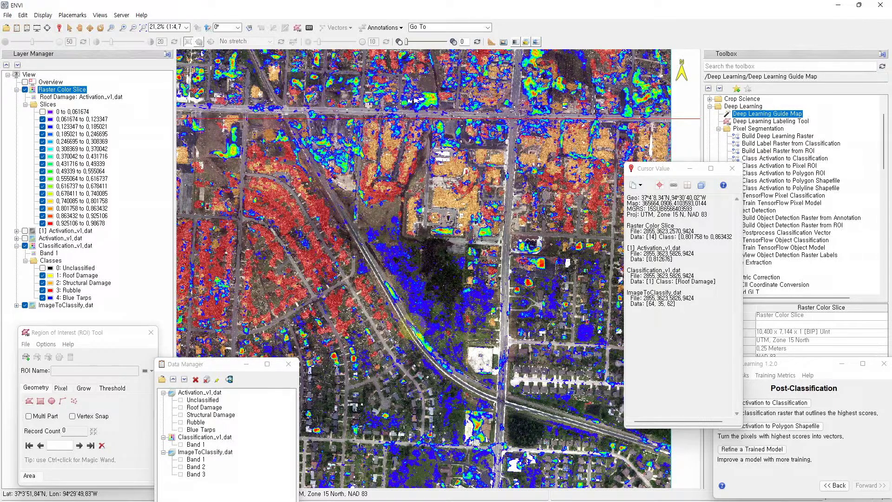
scroll(376, 350, "down", 3)
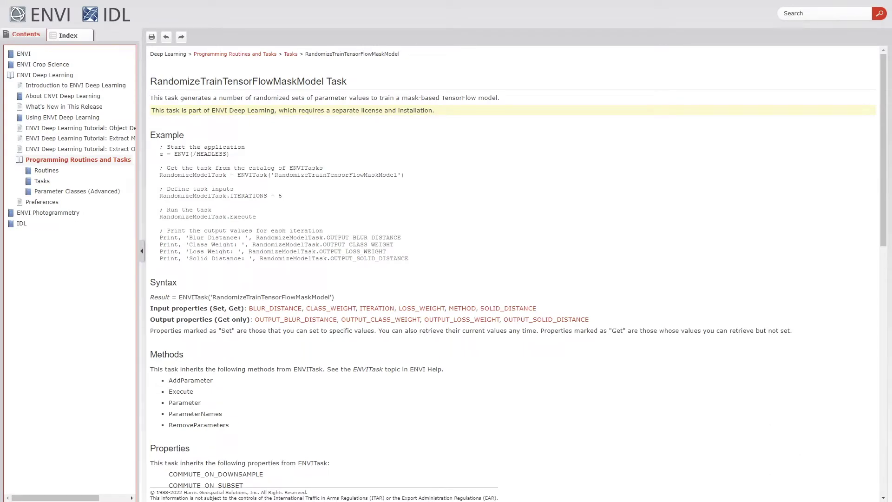
Highlight the RandomizeTrainTensorFlowMaskModel task name in the help example and switch back to ENVI
left_click_drag(274, 175, 397, 175)
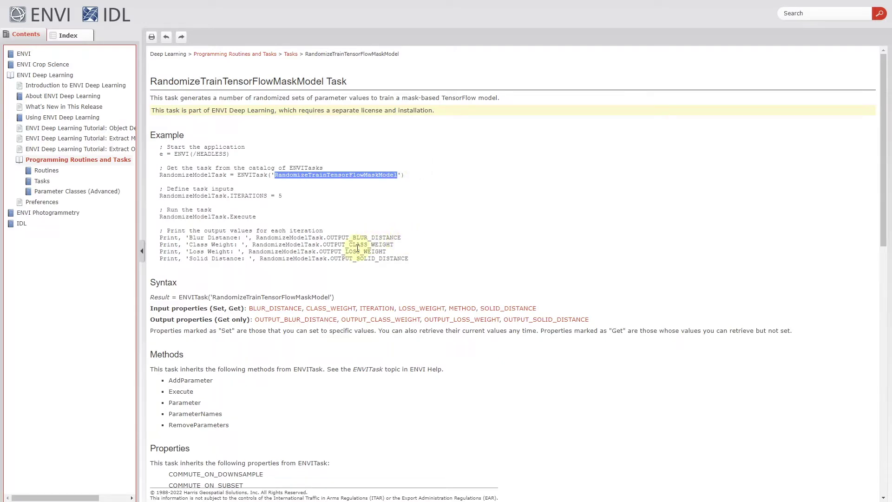
key("alt+Tab")
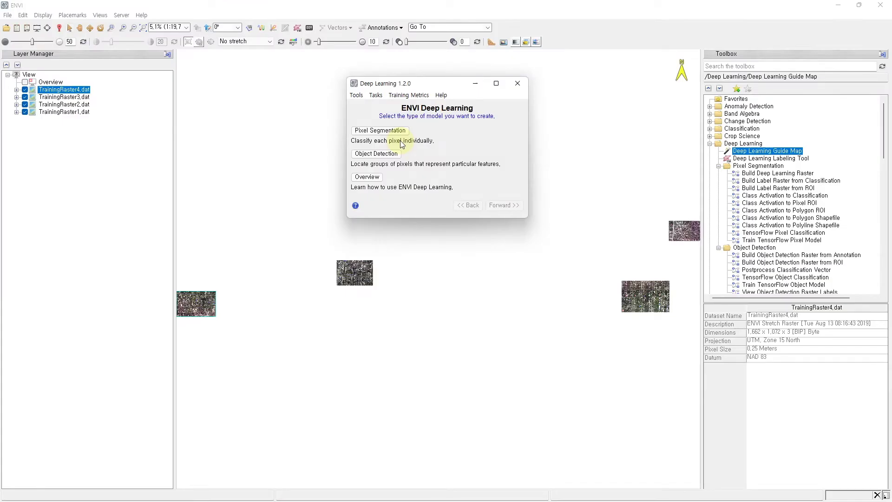
Open the Randomize Training Parameters model in the ENVI Modeler, maximize the window and fit the whole workflow in view
left_click(356, 97)
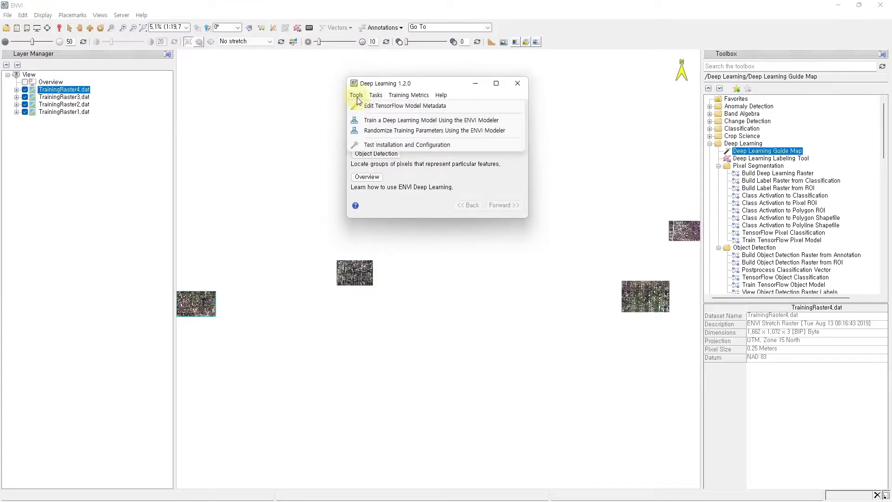
left_click(370, 132)
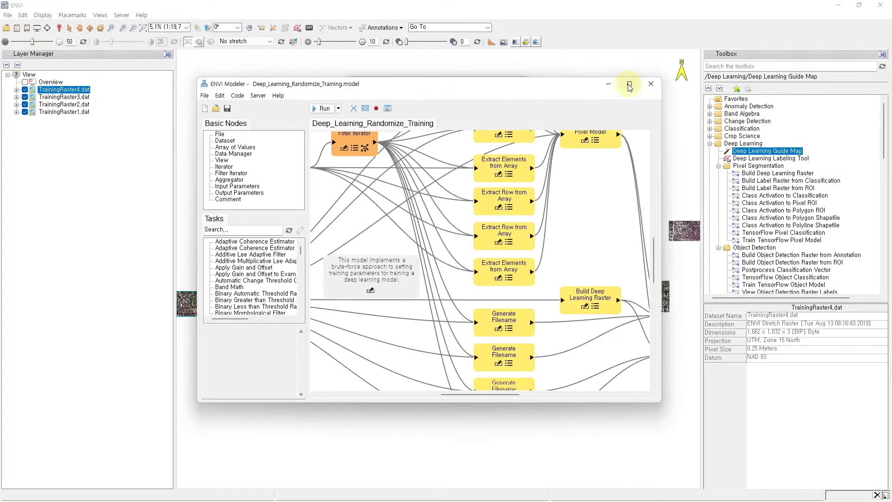
left_click(630, 85)
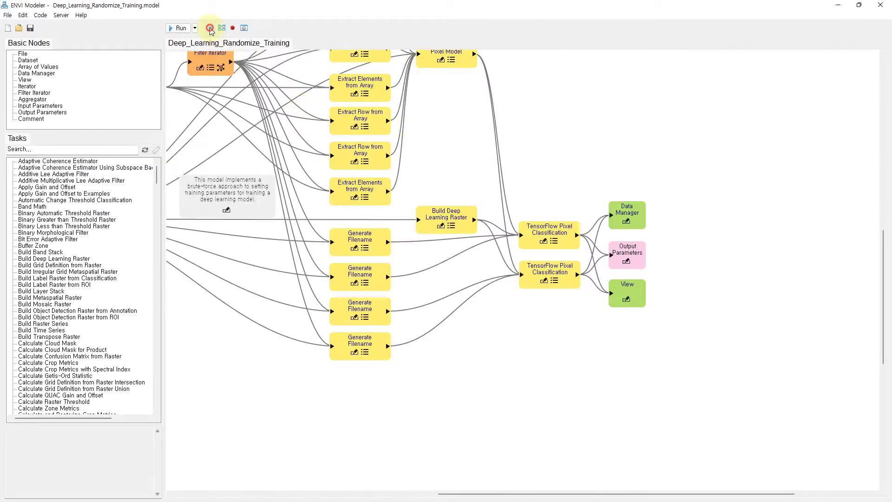
left_click(210, 28)
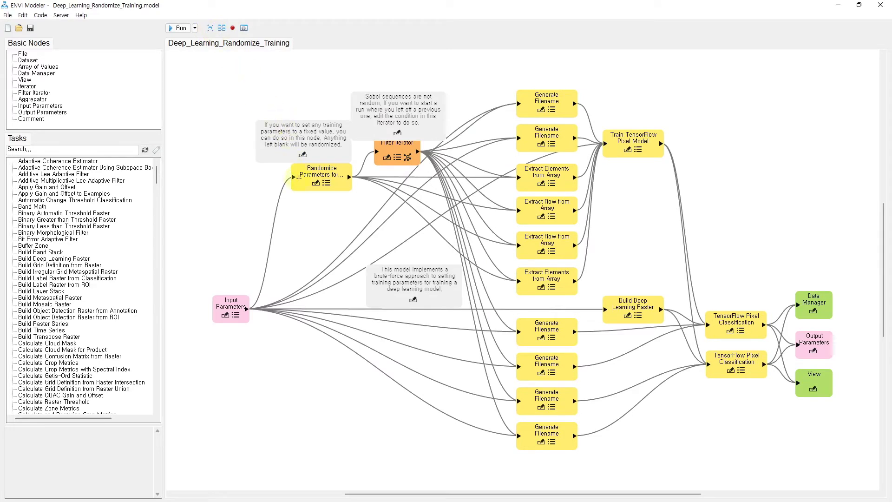